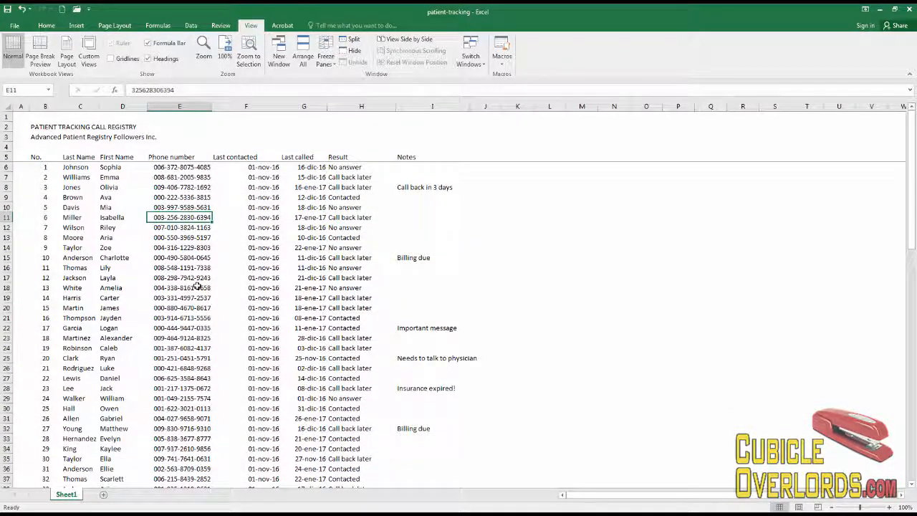
# - Examine the patient entries in the call registry, checking the Result column and the comments in the Notes column
pyautogui.click(75, 198)
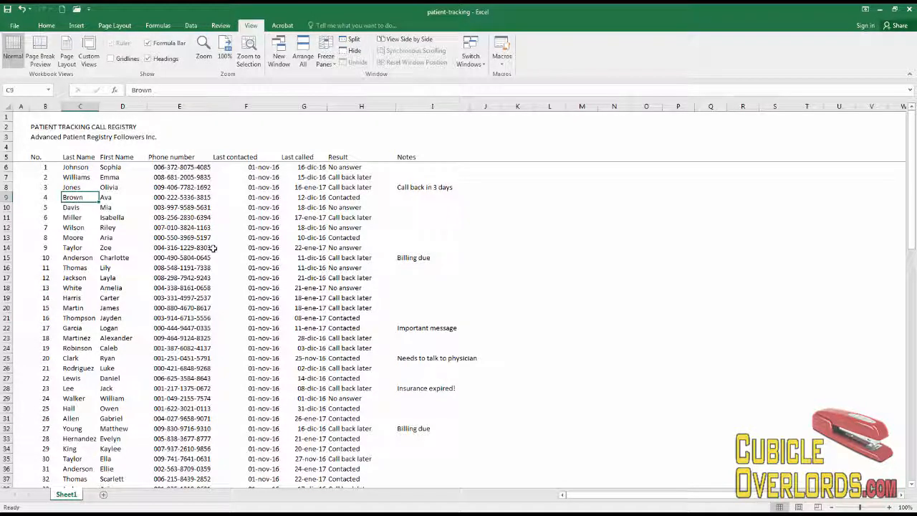
pyautogui.click(351, 197)
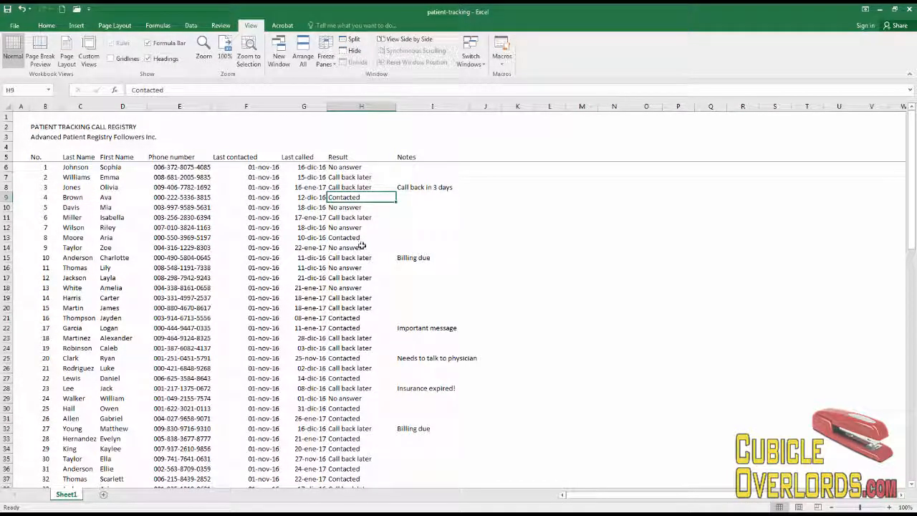
pyautogui.click(337, 410)
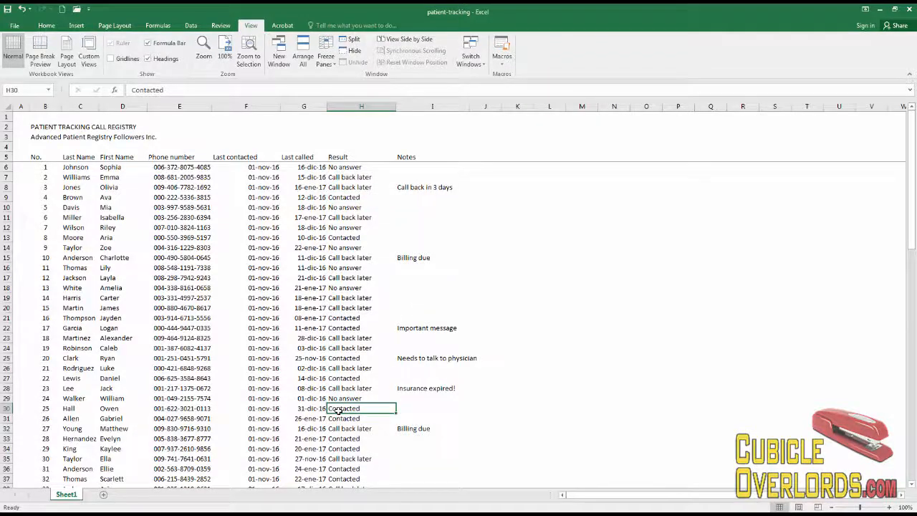
pyautogui.scroll(-3, 340, 405)
pyautogui.scroll(3, 342, 402)
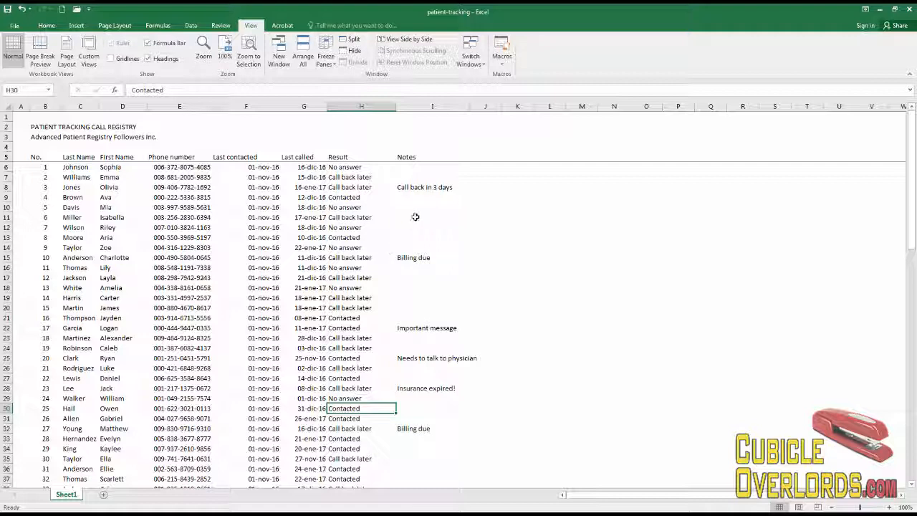
pyautogui.click(412, 187)
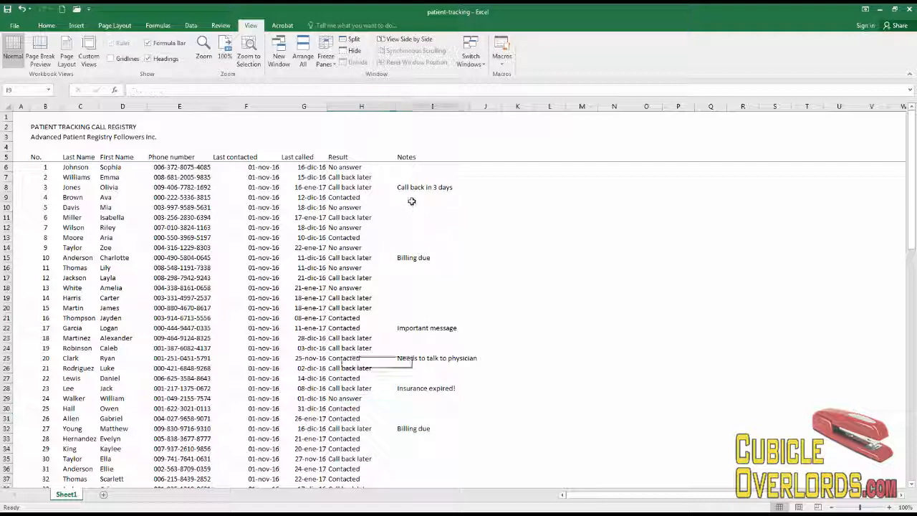
pyautogui.click(416, 328)
pyautogui.click(415, 388)
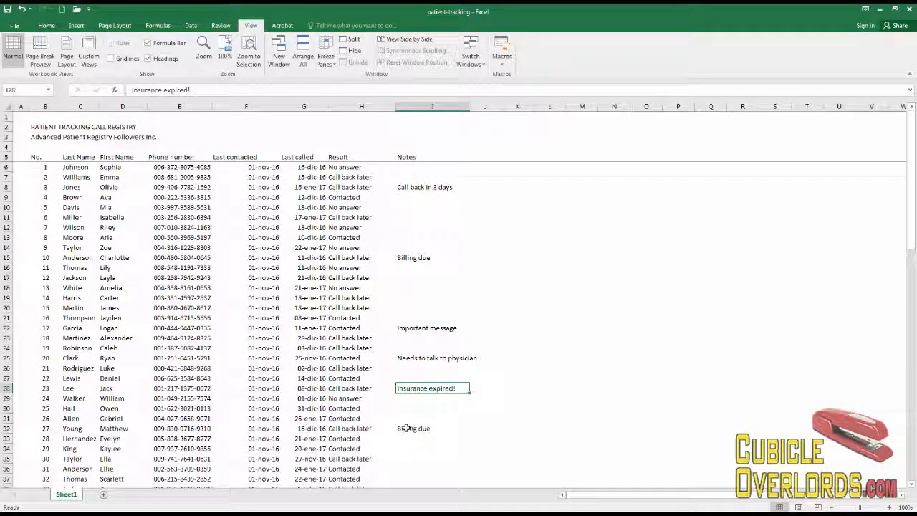
pyautogui.click(413, 427)
pyautogui.scroll(-1, 429, 406)
pyautogui.scroll(1, 428, 405)
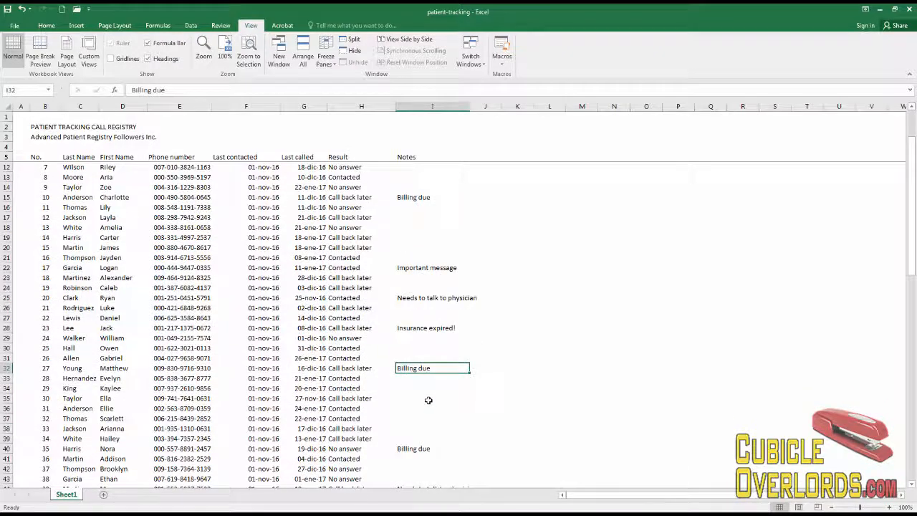
pyautogui.click(430, 358)
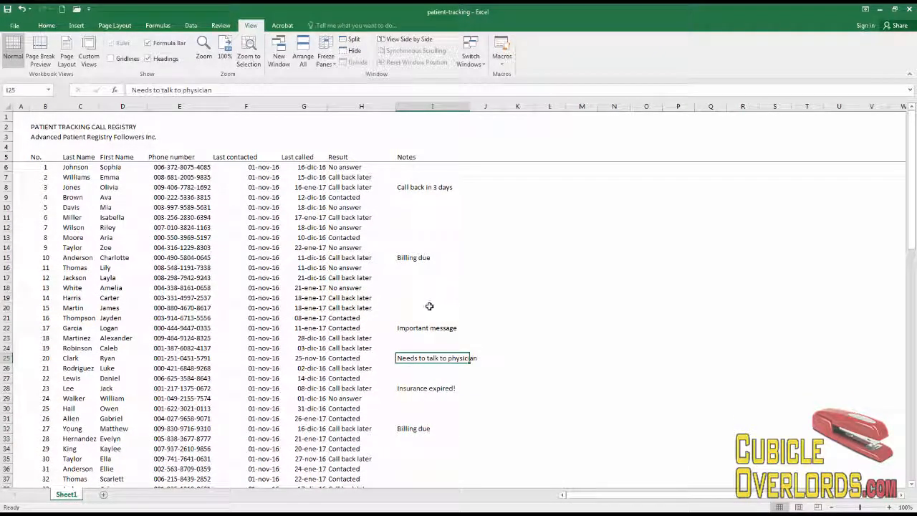
pyautogui.click(412, 258)
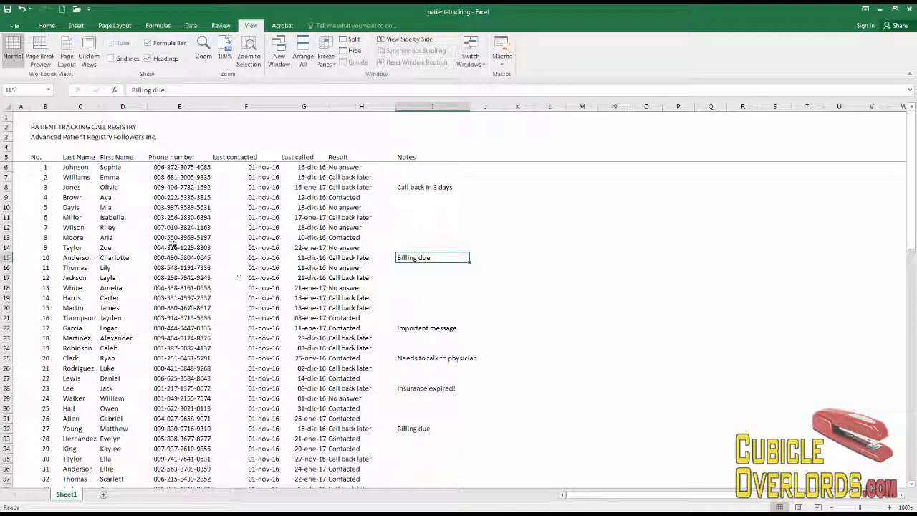
# - Review the record numbering, last names and phone numbers down the patient list
pyautogui.click(43, 165)
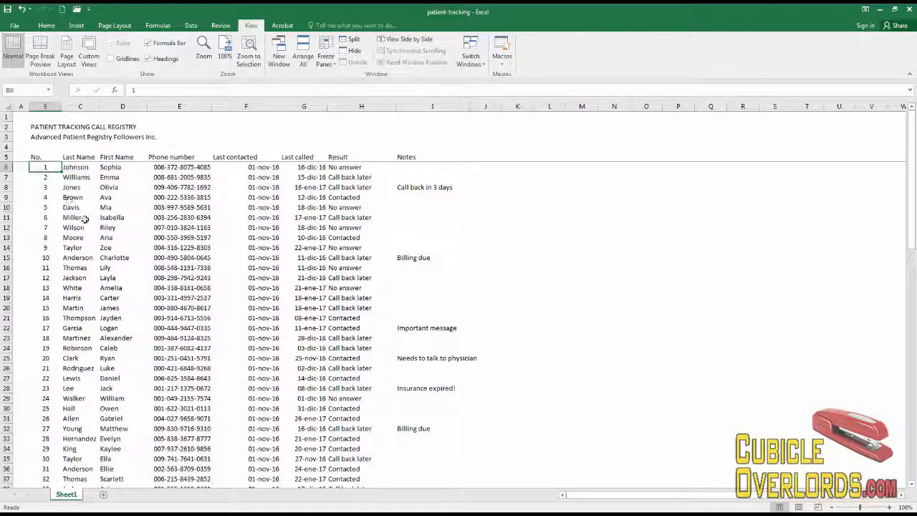
pyautogui.scroll(-7, 258, 322)
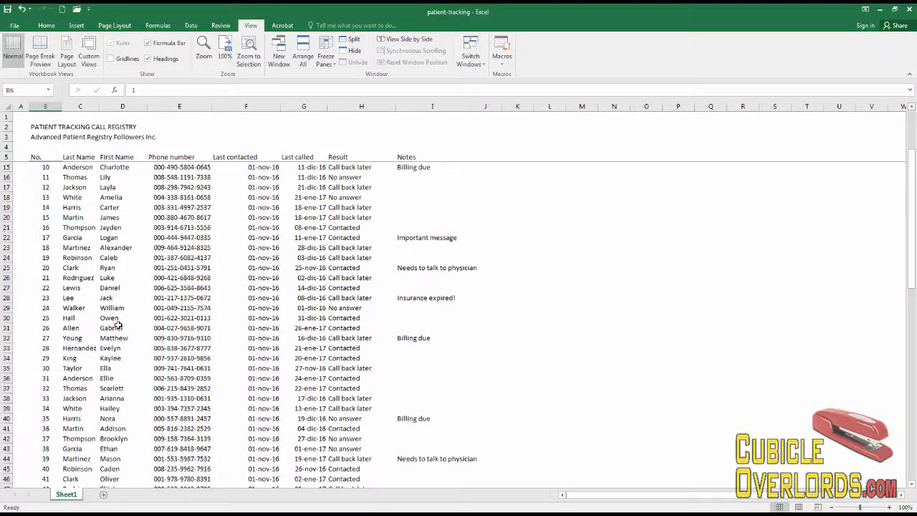
pyautogui.scroll(7, 265, 330)
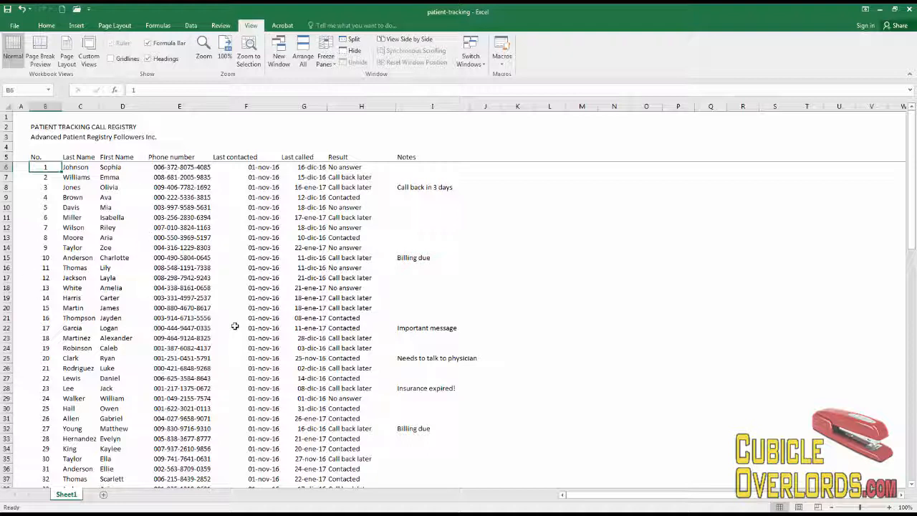
pyautogui.click(450, 234)
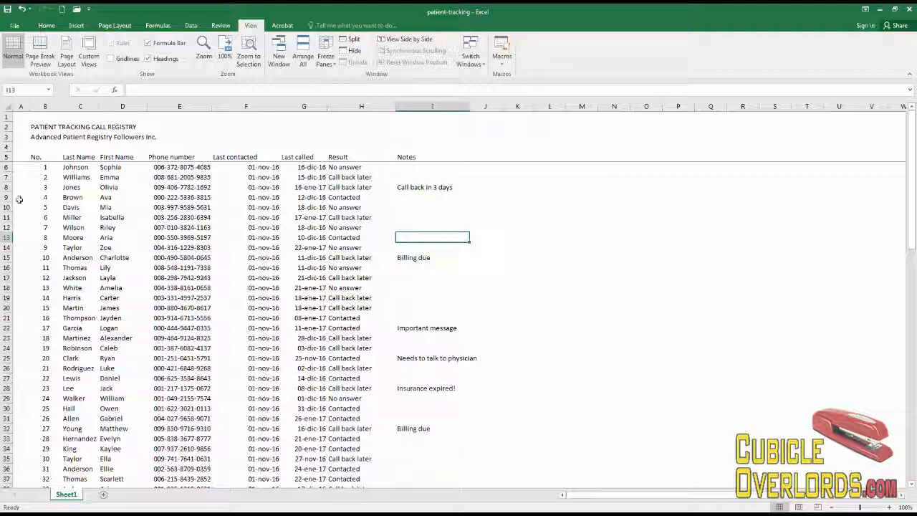
pyautogui.click(70, 198)
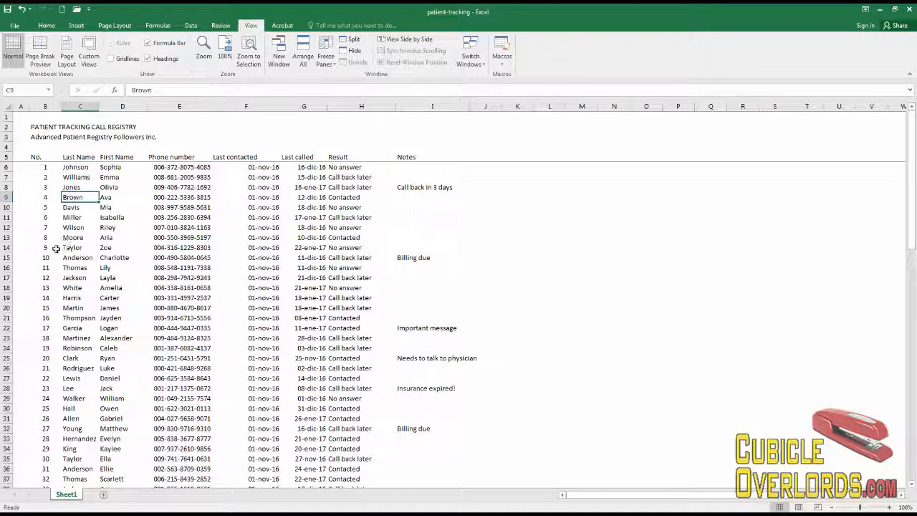
pyautogui.click(50, 222)
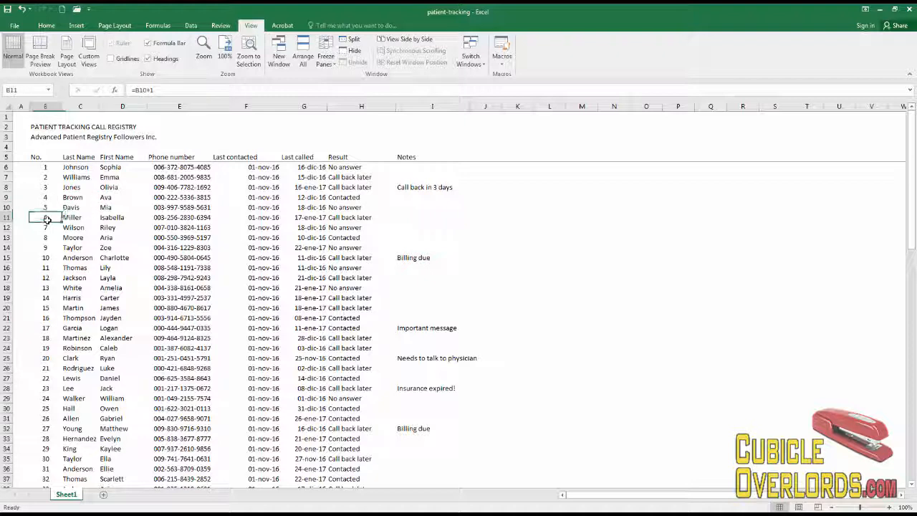
pyautogui.click(182, 217)
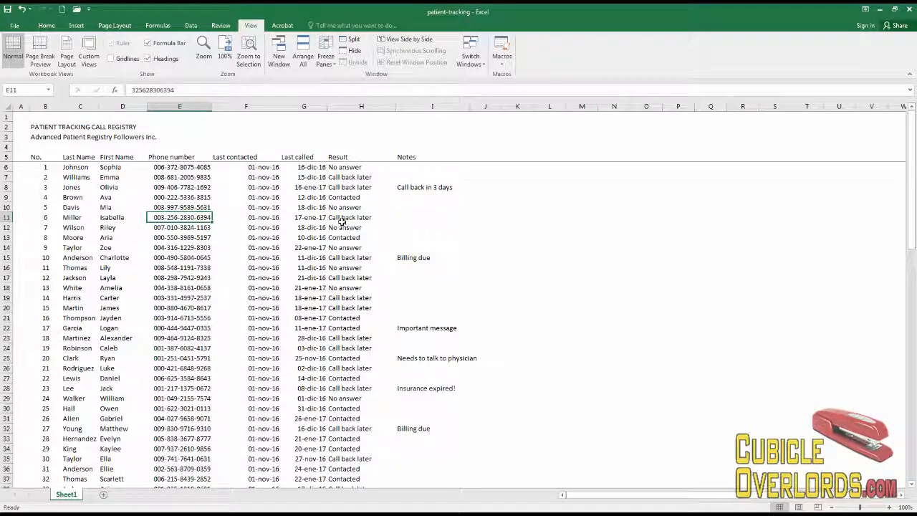
pyautogui.click(79, 177)
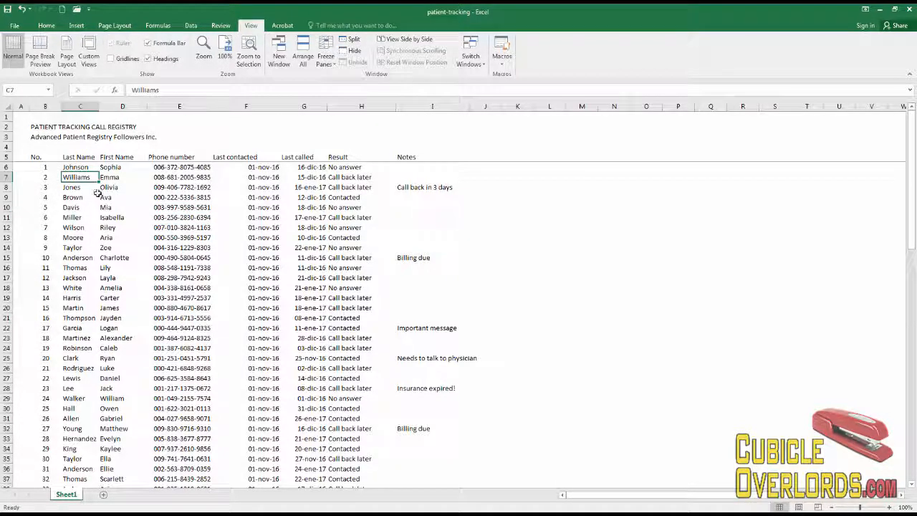
# - Look through the available typefaces and font sizes for a cell in the Last Name column
pyautogui.click(47, 25)
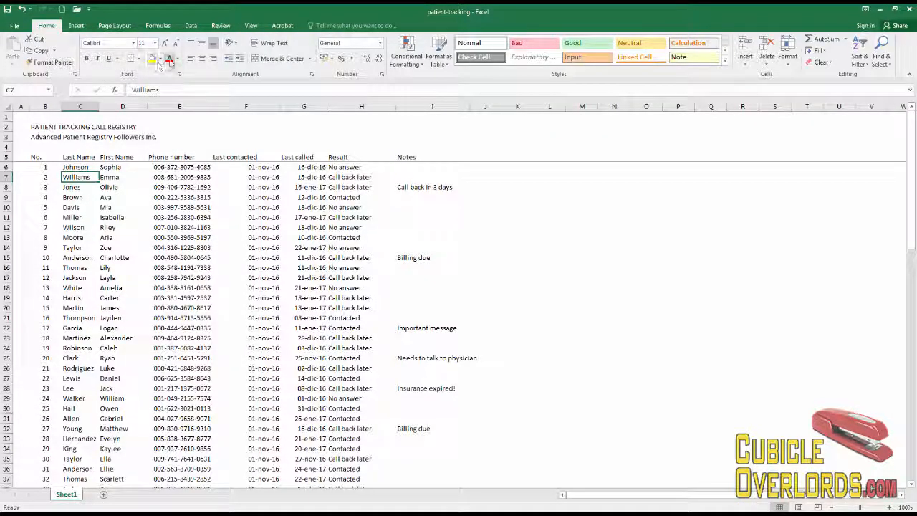
pyautogui.click(86, 206)
pyautogui.click(77, 177)
pyautogui.click(77, 235)
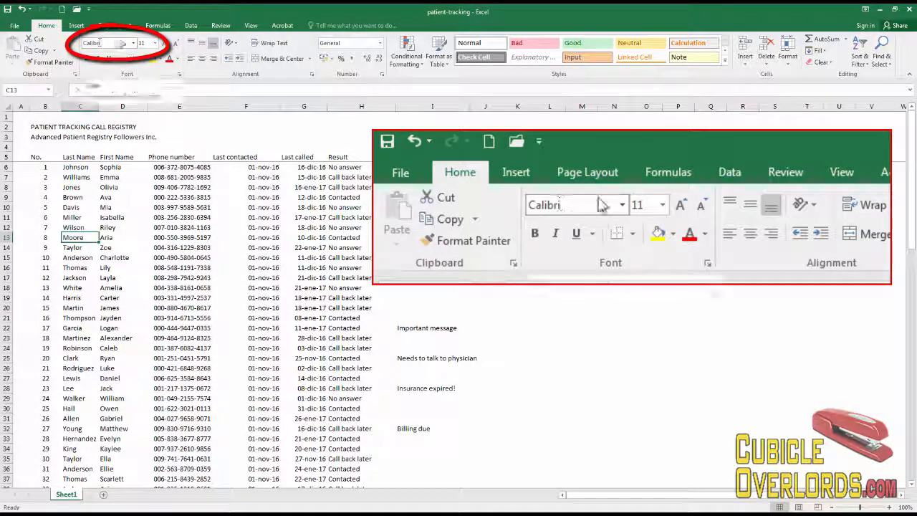
pyautogui.click(133, 43)
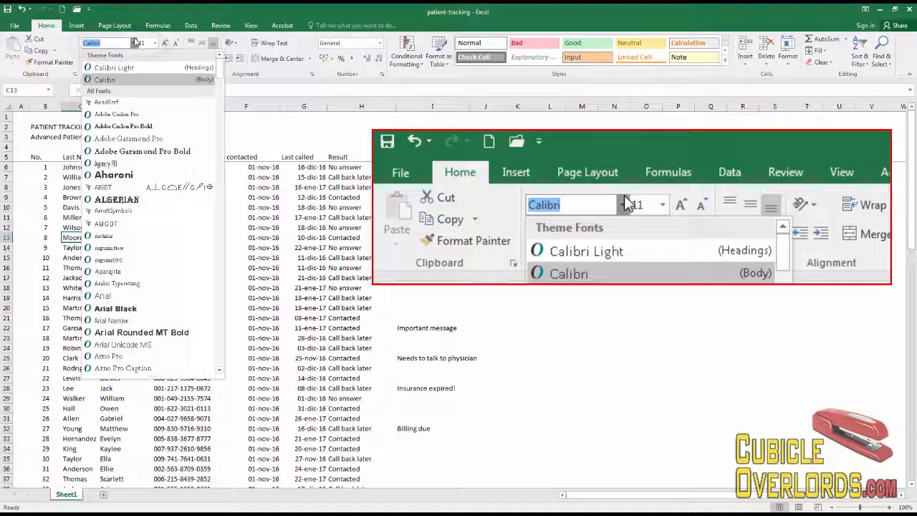
pyautogui.click(133, 43)
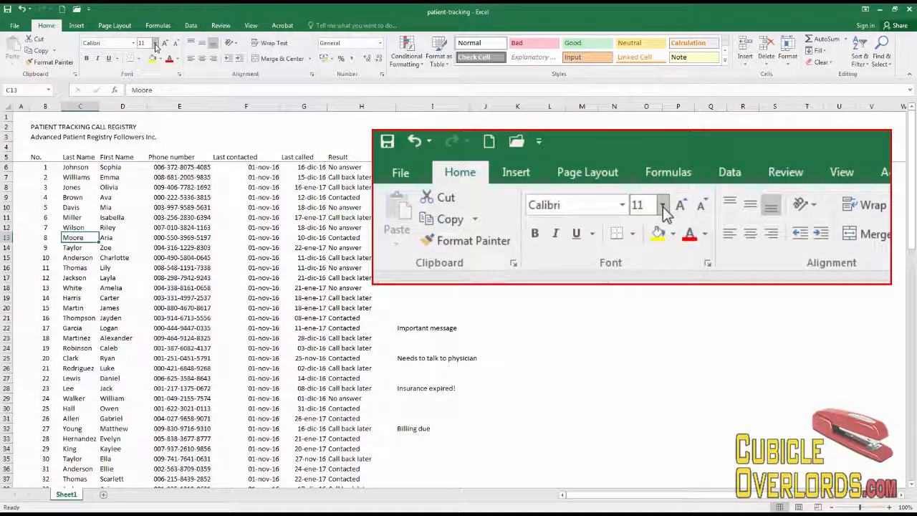
pyautogui.click(155, 43)
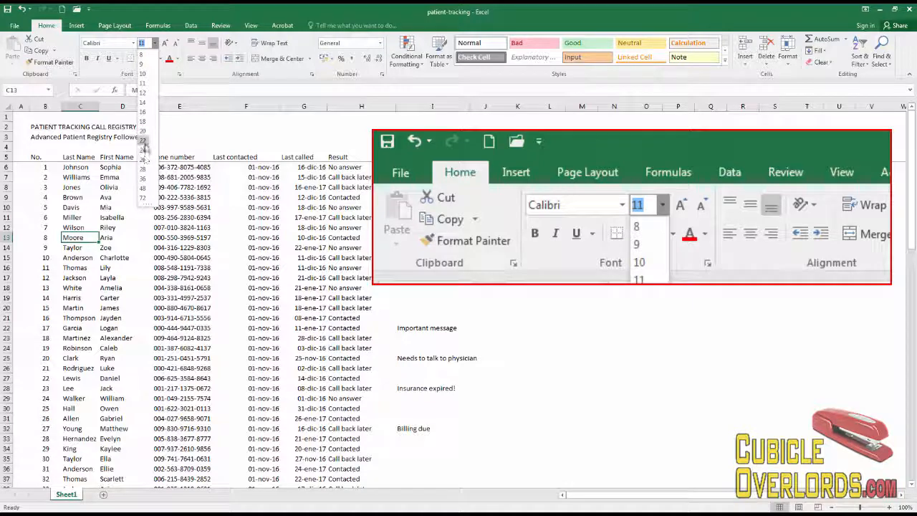
pyautogui.press('Escape')
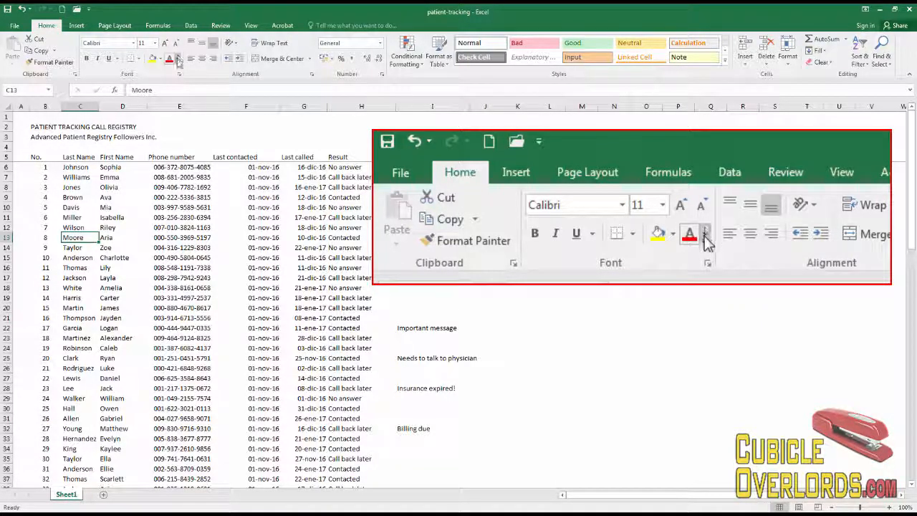
# - Enlarge row 15 and try middle and top vertical alignment on its cells from No. to Notes
pyautogui.click(131, 206)
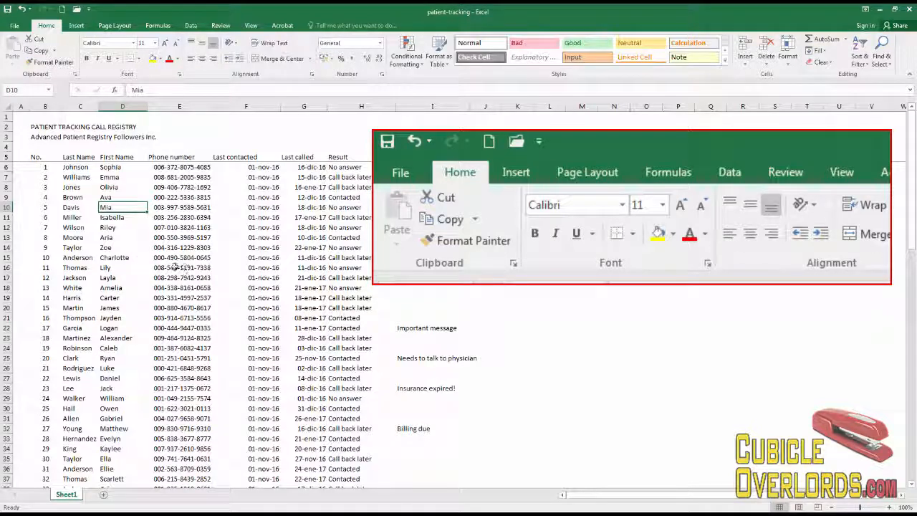
pyautogui.click(116, 256)
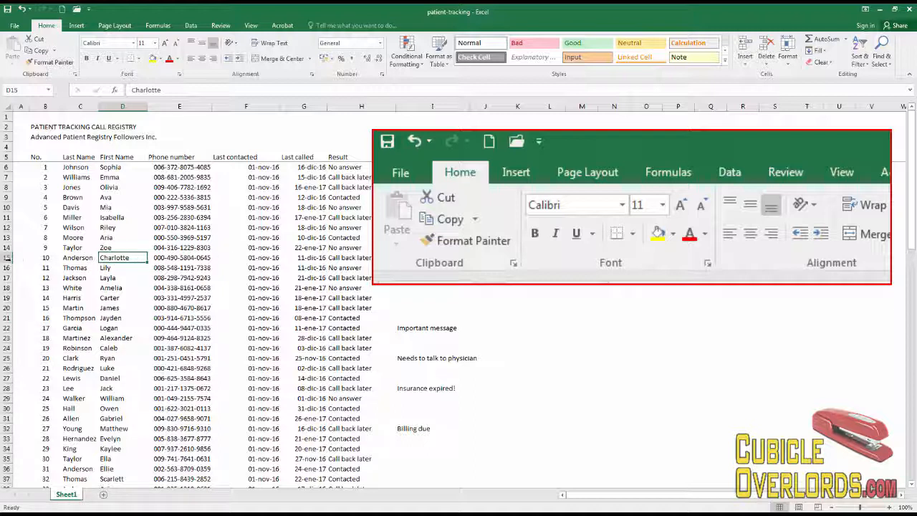
pyautogui.moveTo(7, 262); pyautogui.dragTo(7, 294)
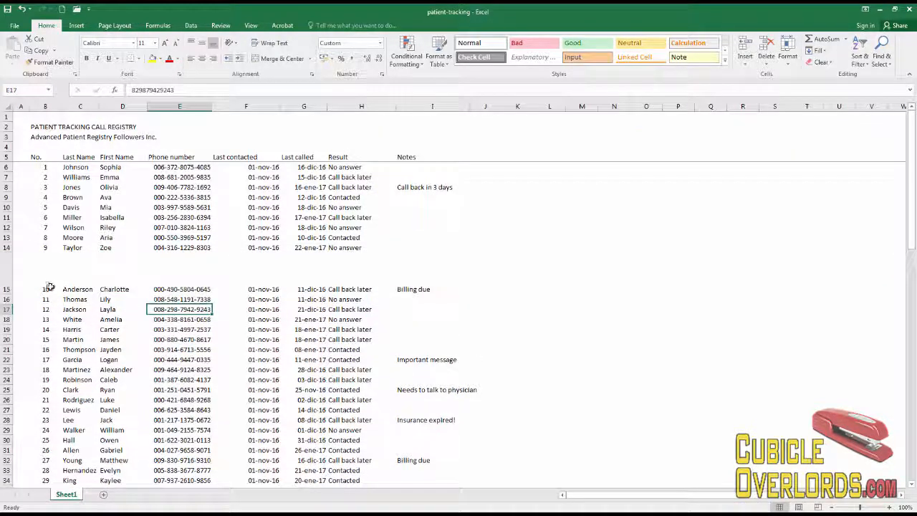
pyautogui.moveTo(49, 286); pyautogui.dragTo(405, 280)
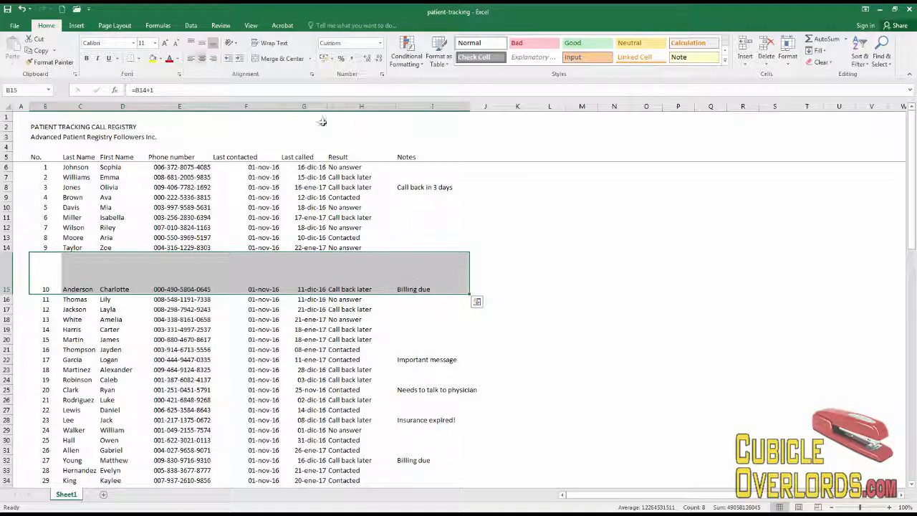
pyautogui.click(202, 44)
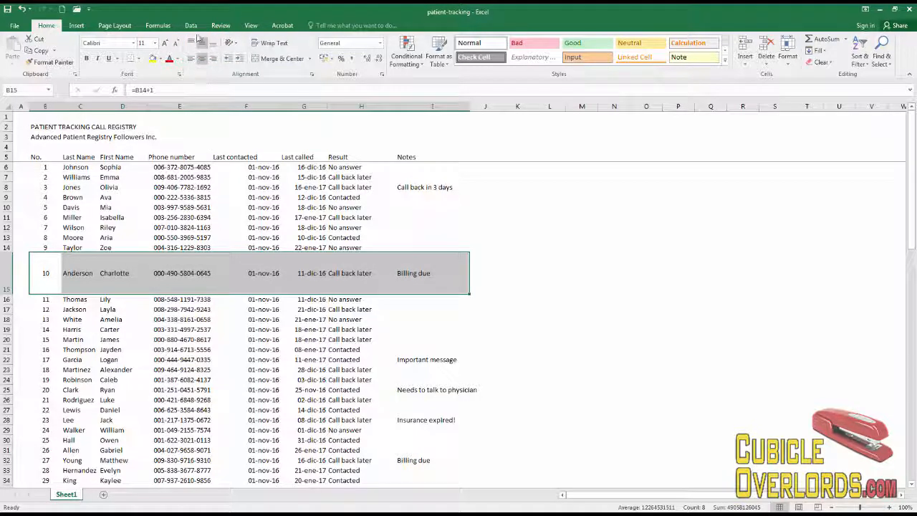
pyautogui.click(194, 43)
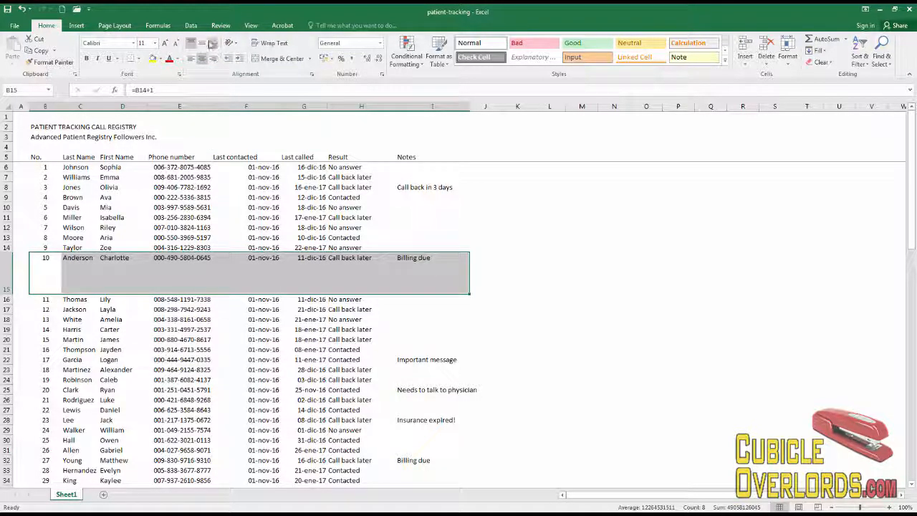
# - Undo the vertical alignment and row height changes made to row 15
pyautogui.click(100, 226)
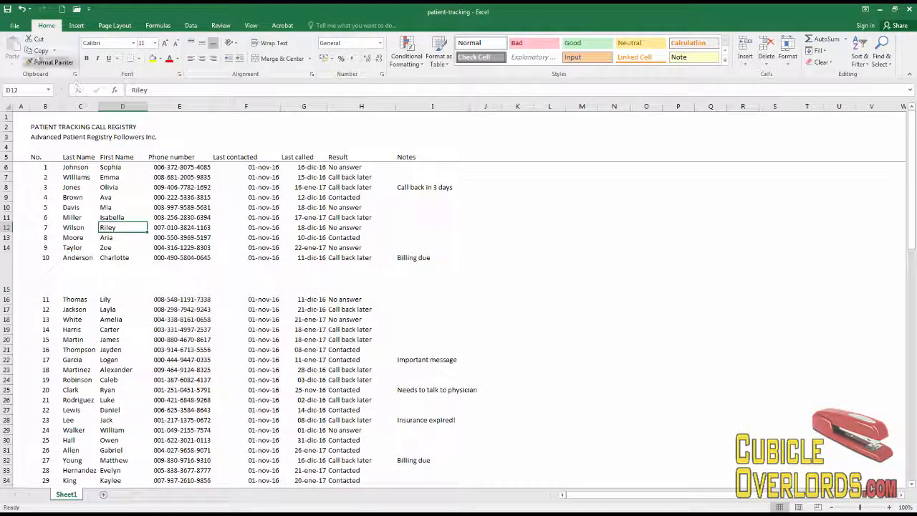
pyautogui.click(23, 9)
pyautogui.click(23, 9)
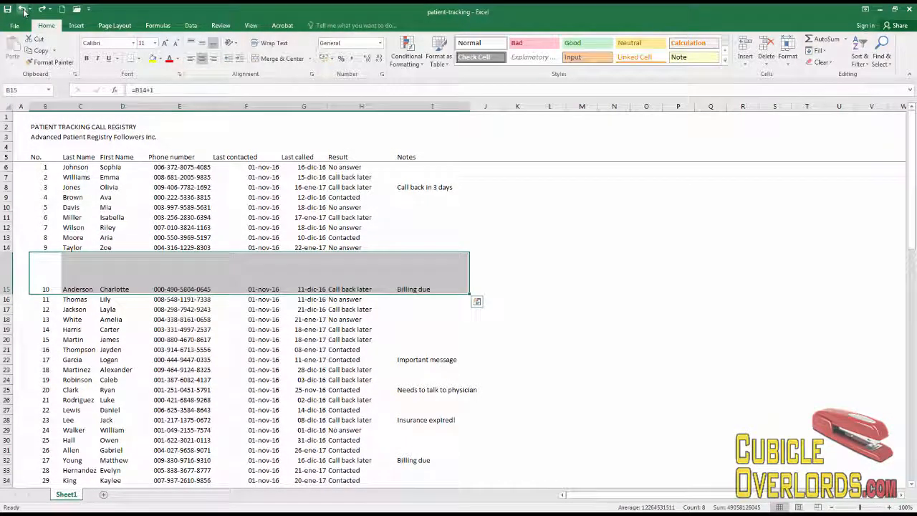
pyautogui.click(23, 10)
pyautogui.click(83, 206)
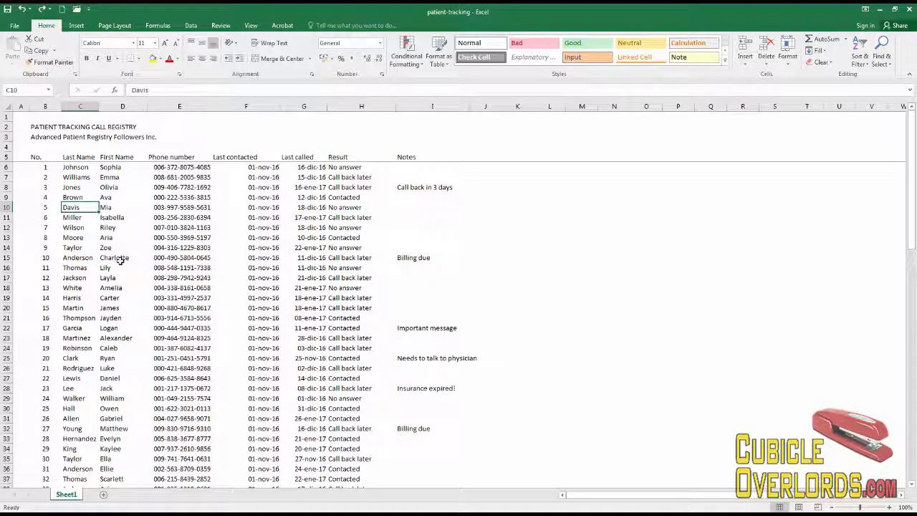
pyautogui.click(53, 127)
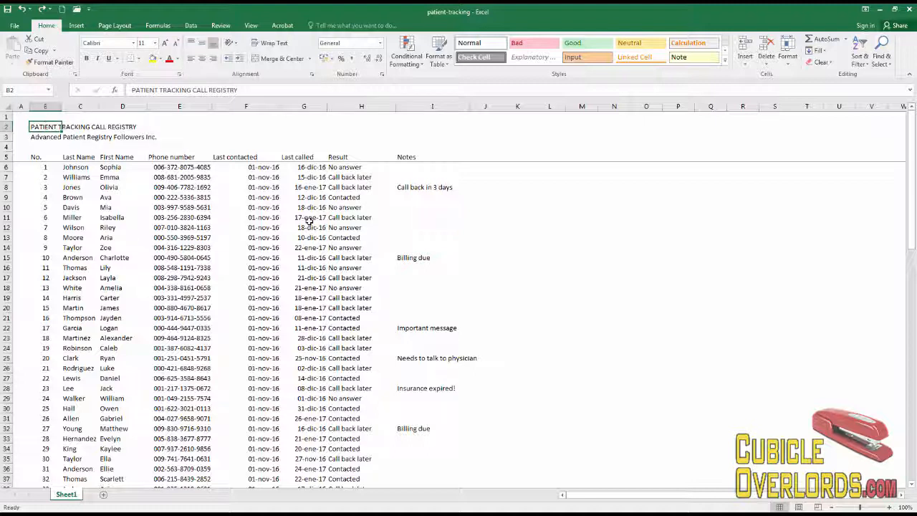
pyautogui.click(67, 185)
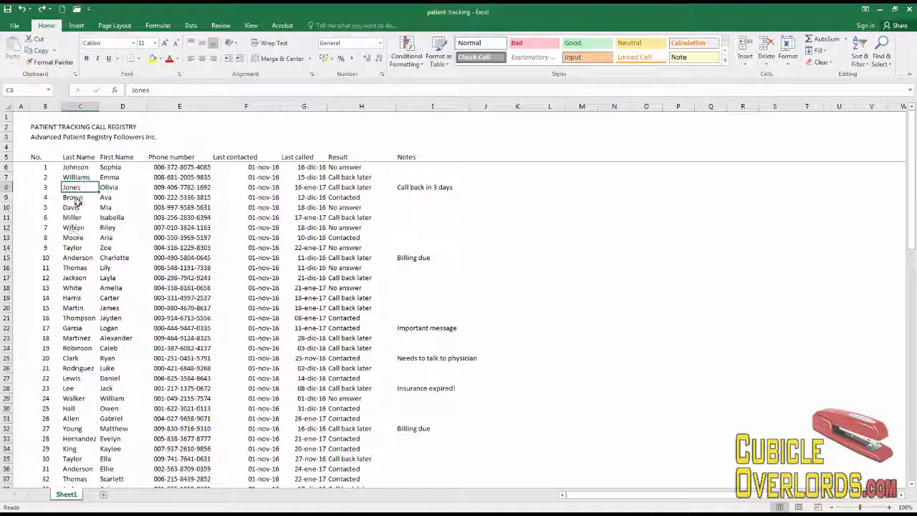
pyautogui.click(77, 199)
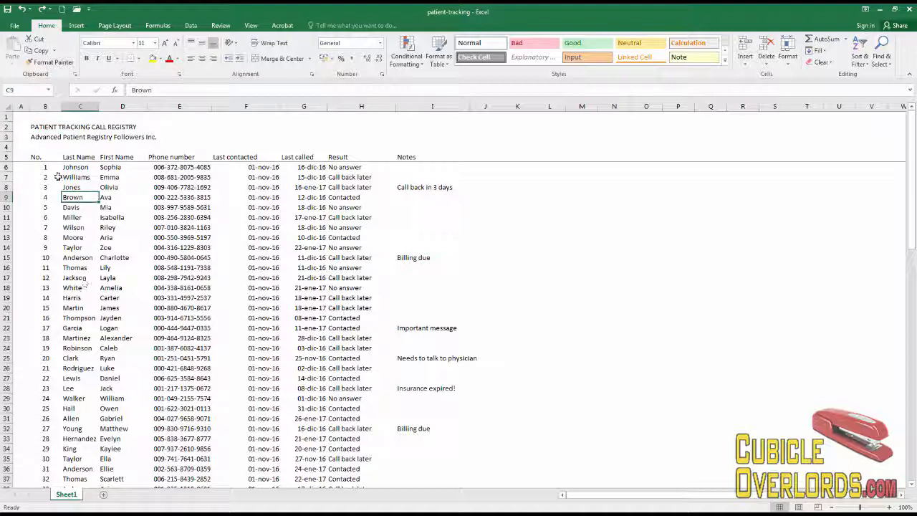
# - Set the PATIENT TRACKING CALL REGISTRY title in the Aharoni font at size 14
pyautogui.click(38, 125)
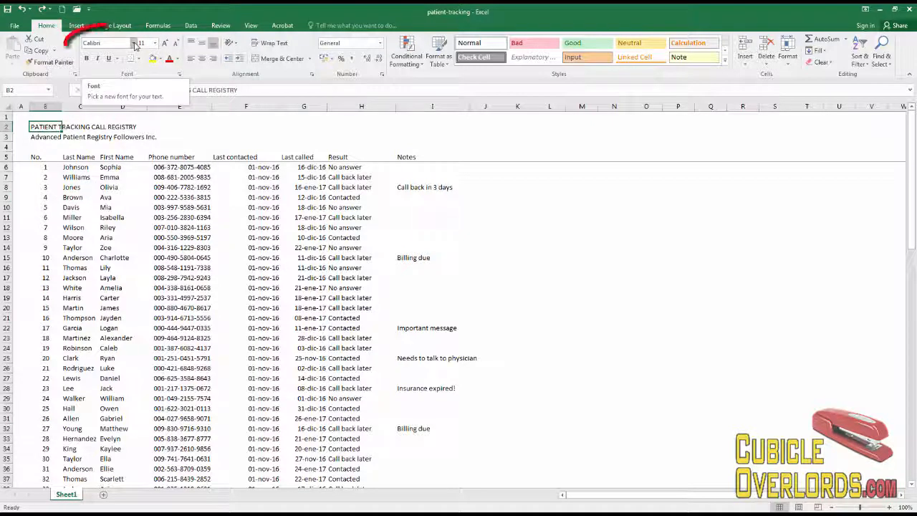
pyautogui.click(133, 44)
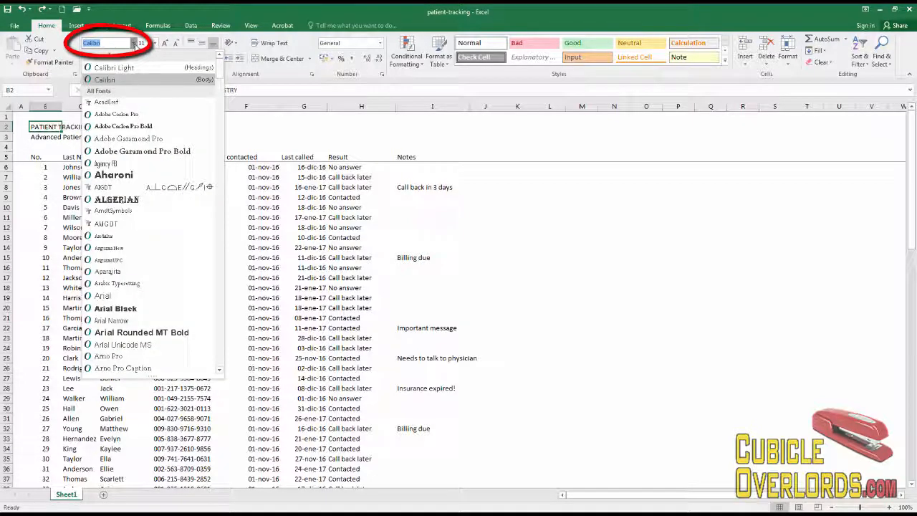
pyautogui.click(113, 175)
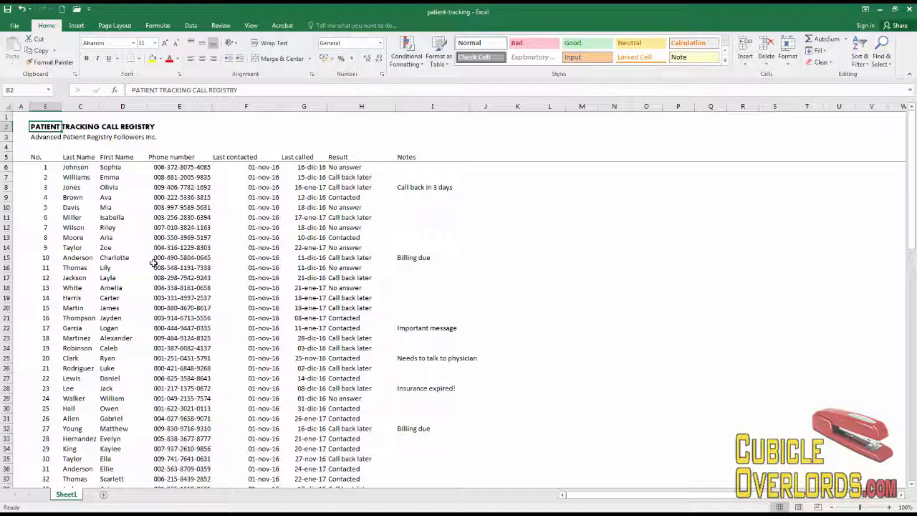
pyautogui.click(156, 44)
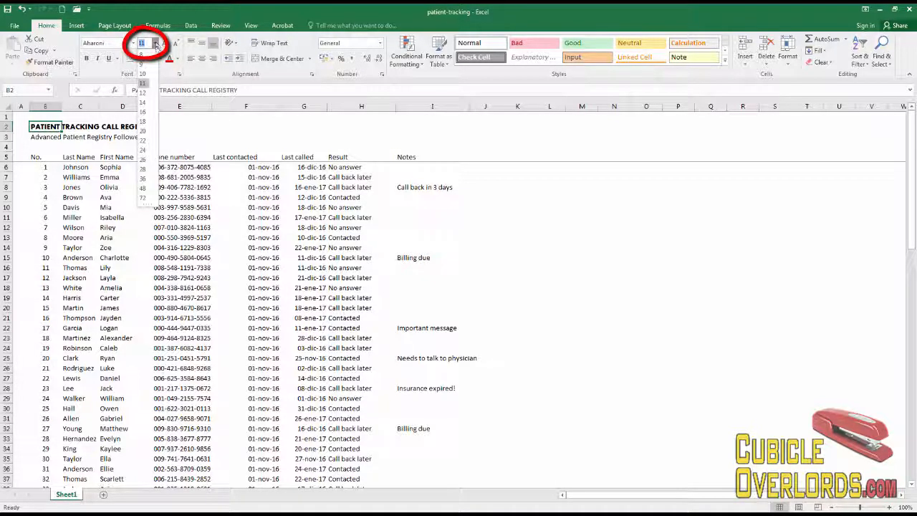
pyautogui.click(142, 102)
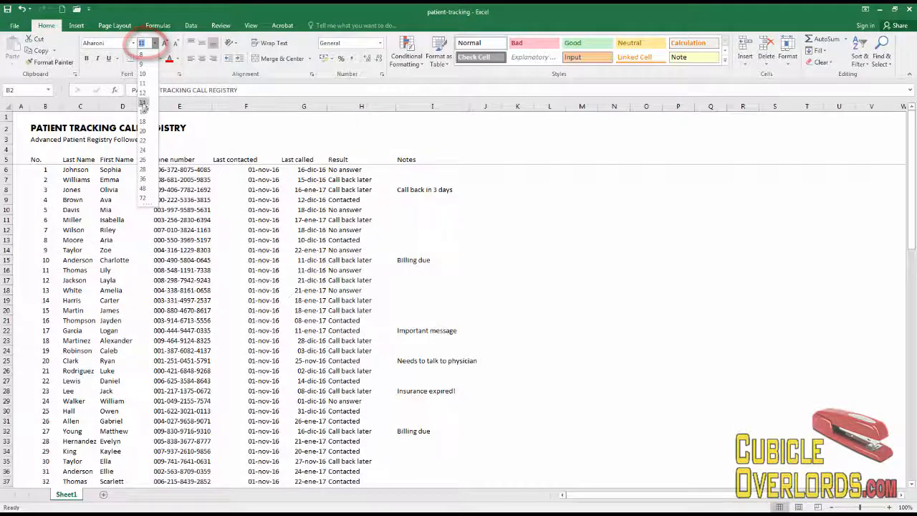
pyautogui.click(119, 241)
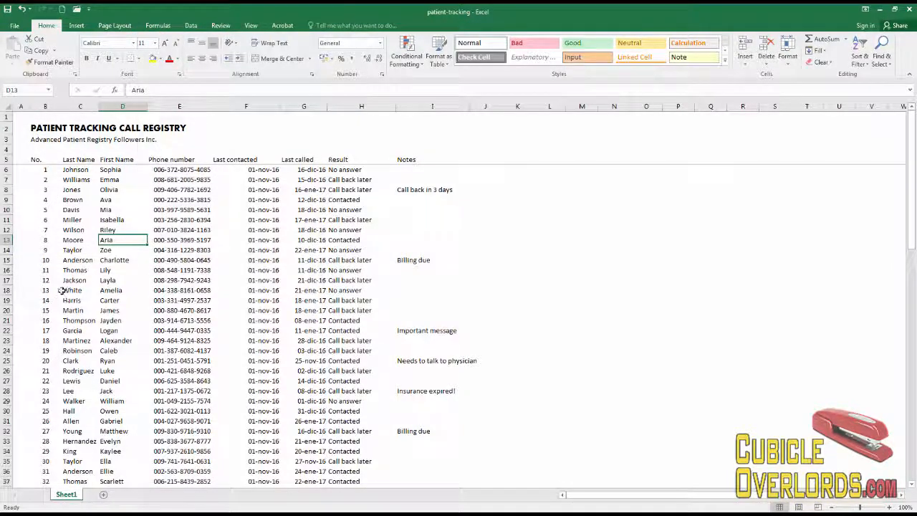
# - Try italic on and off on the Advanced Patient Registry Followers Inc. subtitle
pyautogui.click(40, 140)
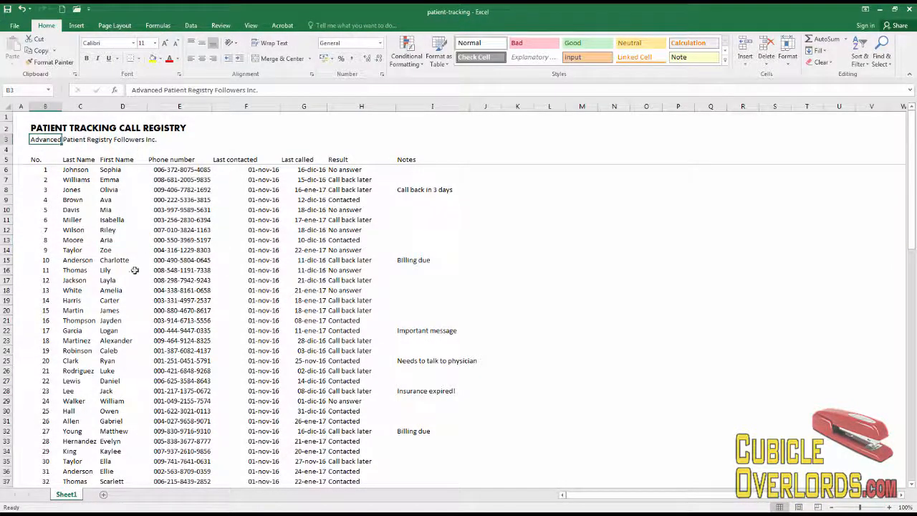
pyautogui.click(98, 58)
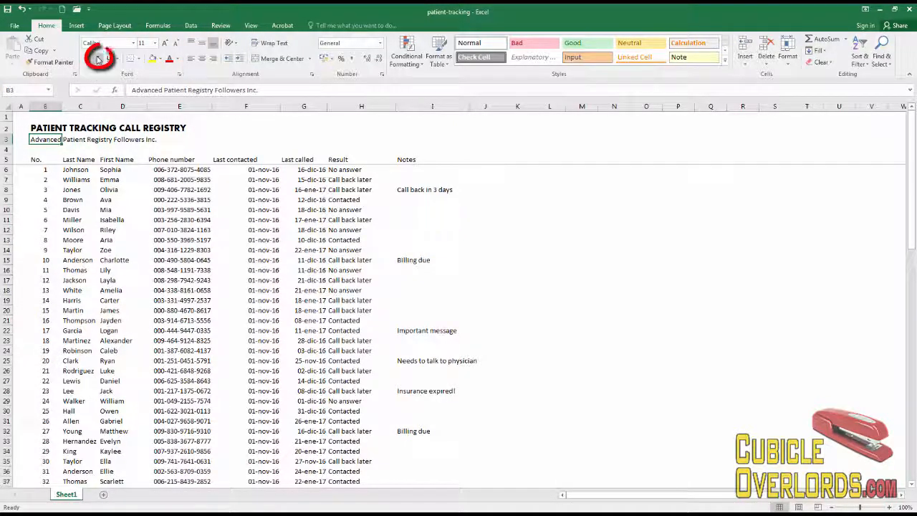
pyautogui.click(98, 59)
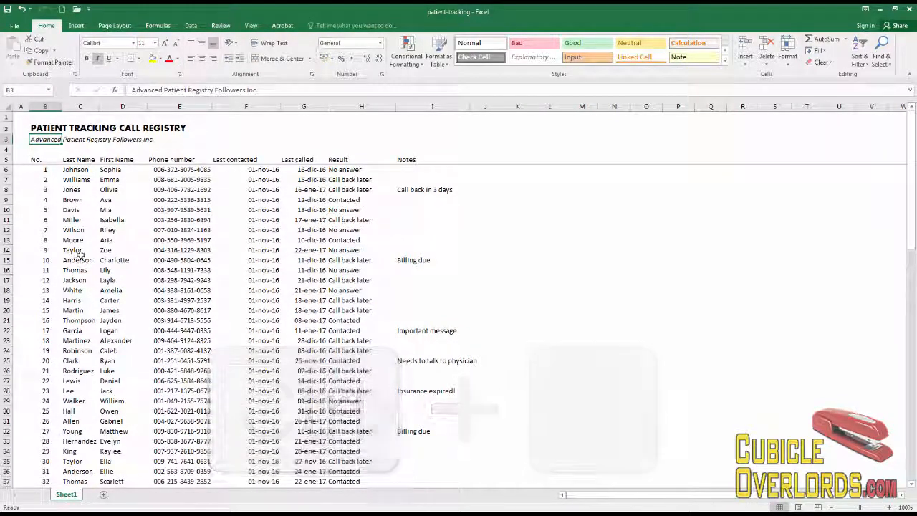
pyautogui.hotkey('ctrl', 'i')
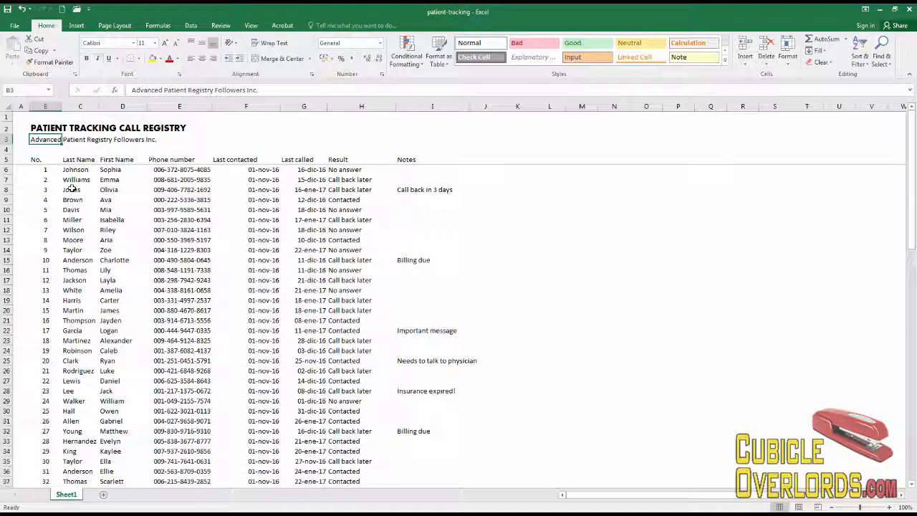
pyautogui.hotkey('ctrl', 'i')
pyautogui.hotkey('ctrl', 'i')
pyautogui.hotkey('ctrl', 'i')
pyautogui.hotkey('ctrl', 'i')
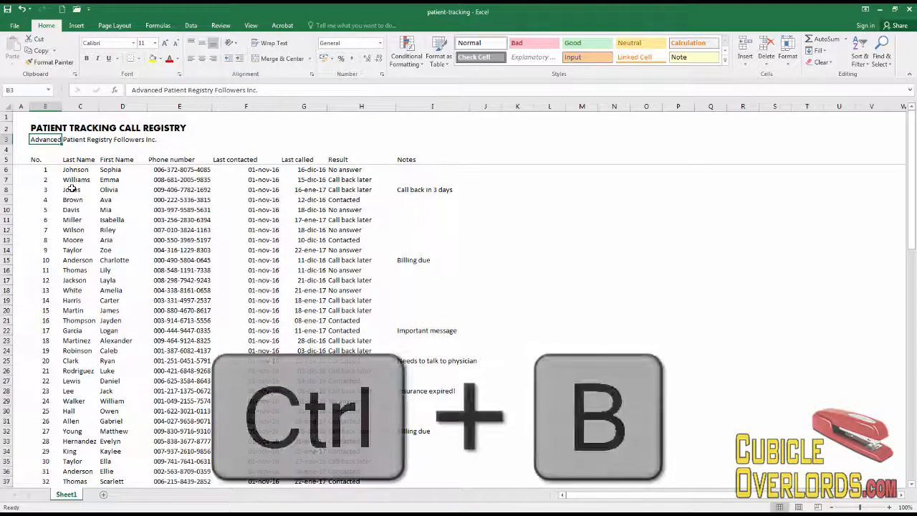
# - Try bold on the company subtitle below the title and remove it again
pyautogui.hotkey('ctrl', 'b')
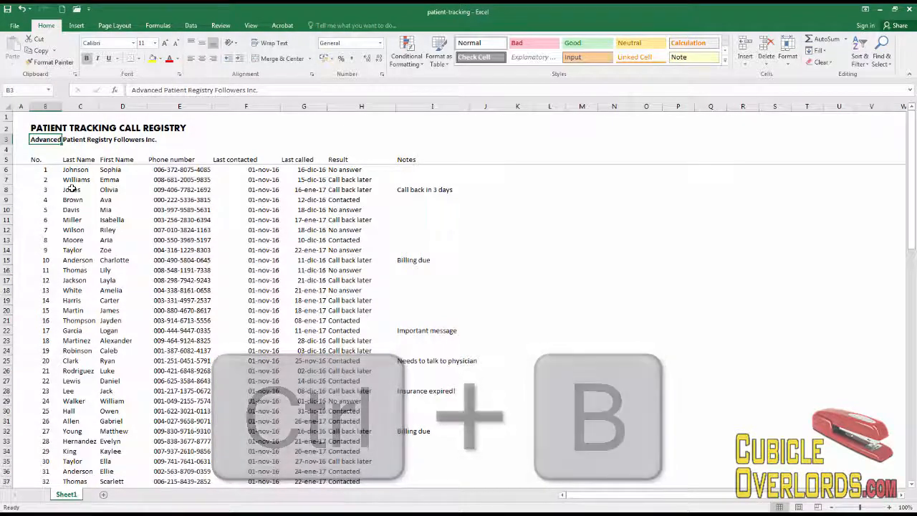
pyautogui.hotkey('ctrl', 'b')
pyautogui.hotkey('ctrl', 'b')
pyautogui.hotkey('ctrl', 'b')
pyautogui.click(71, 189)
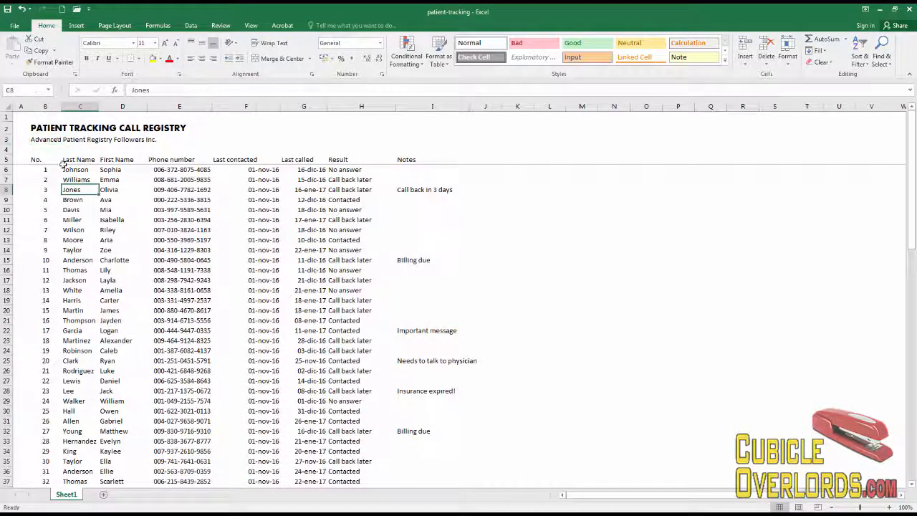
# - Italicize the Advanced Patient Registry Followers Inc. subtitle
pyautogui.click(55, 138)
pyautogui.hotkey('ctrl', 'i')
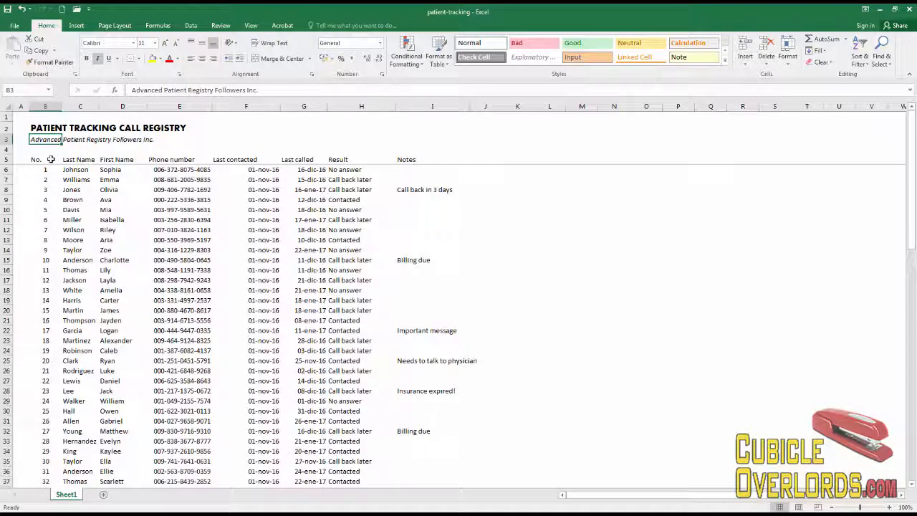
pyautogui.click(106, 250)
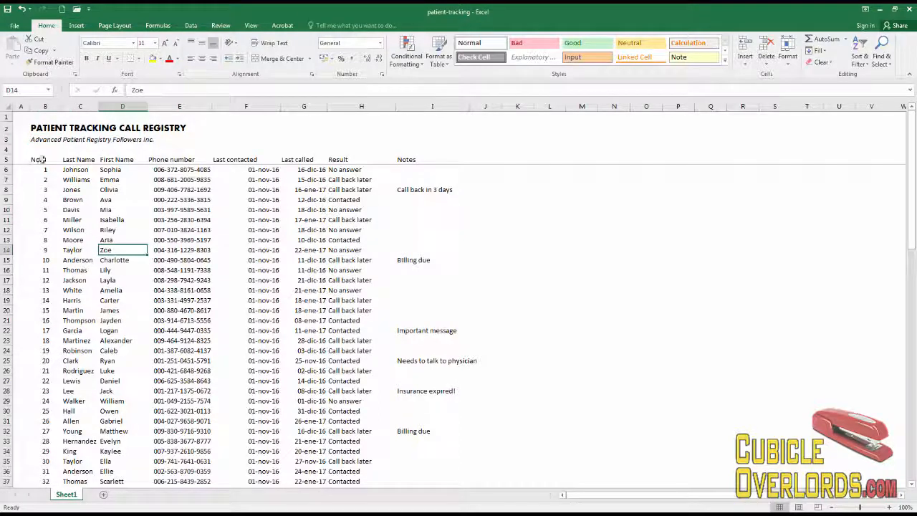
pyautogui.click(413, 160)
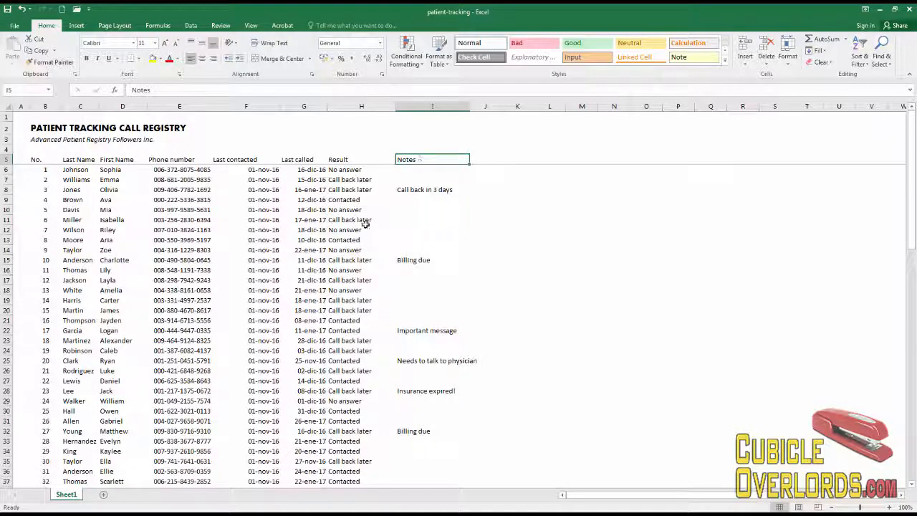
pyautogui.press('shift')
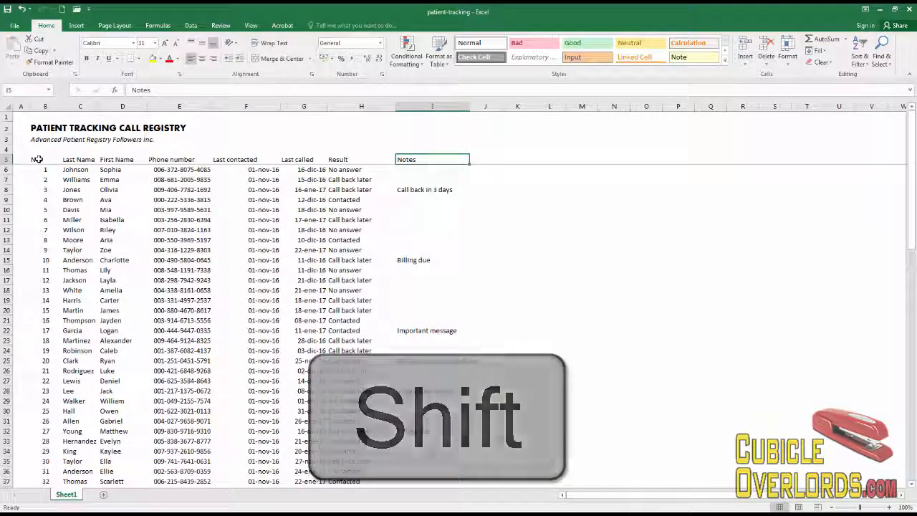
pyautogui.keyDown('shift'); pyautogui.click(38, 159); pyautogui.keyUp('shift')
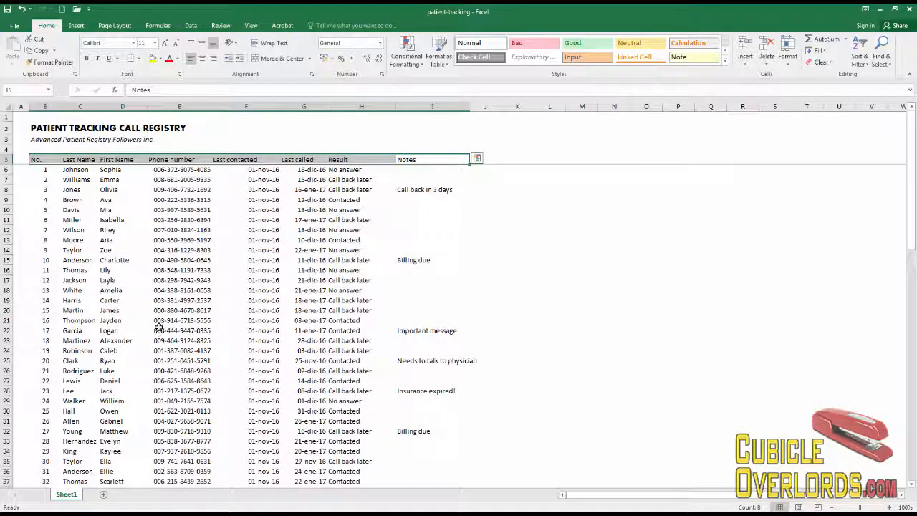
pyautogui.click(159, 321)
# - Make the row 5 header labels from No. to Notes bold and centre them horizontally
pyautogui.moveTo(44, 159); pyautogui.dragTo(405, 157)
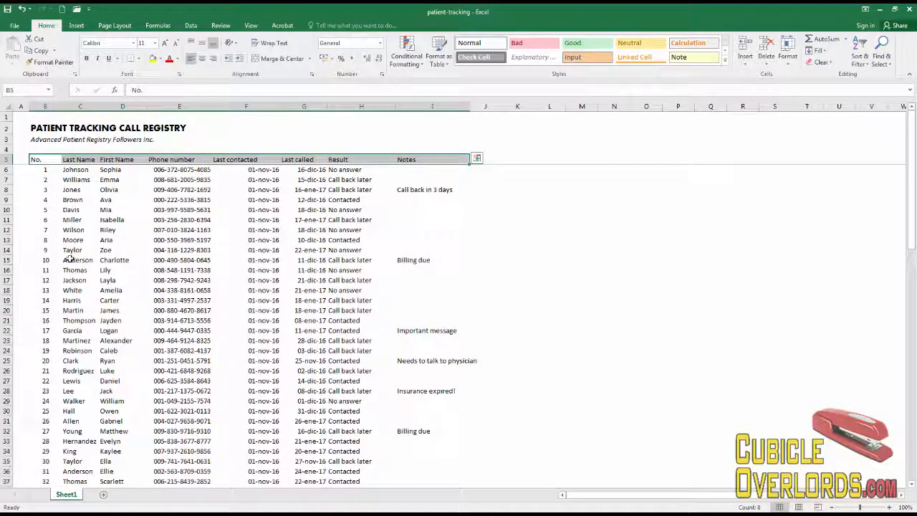
pyautogui.click(86, 59)
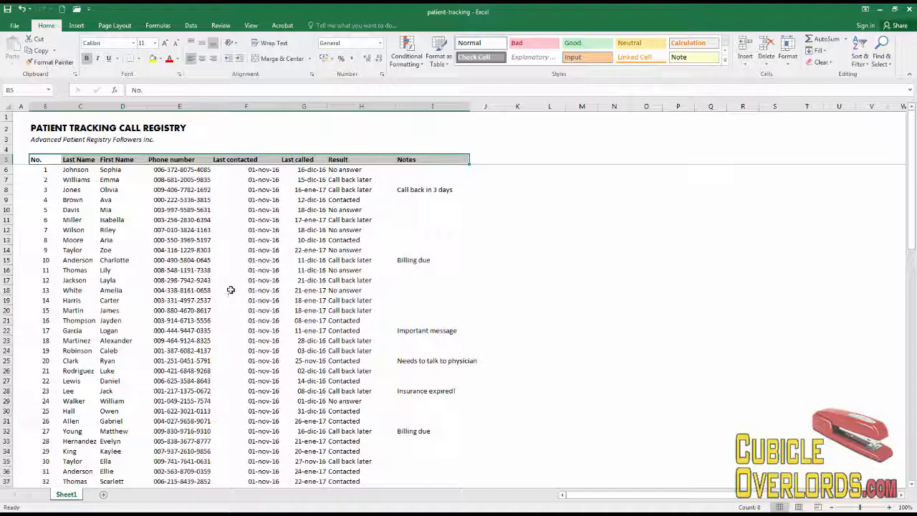
pyautogui.click(202, 61)
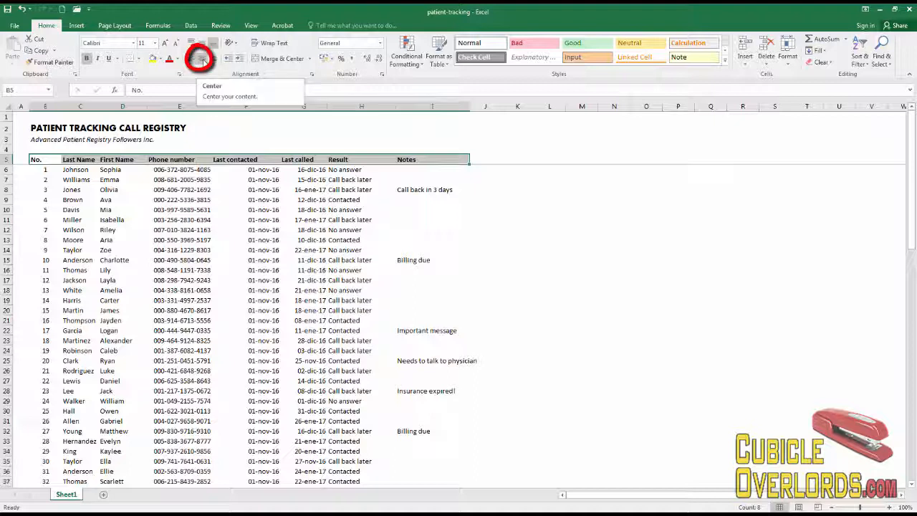
pyautogui.click(213, 351)
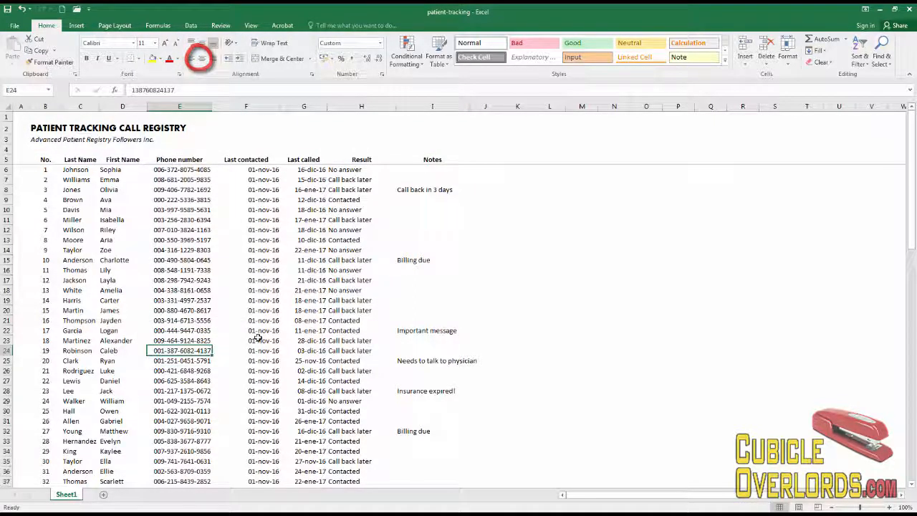
# - Widen the First Name column slightly
pyautogui.click(108, 210)
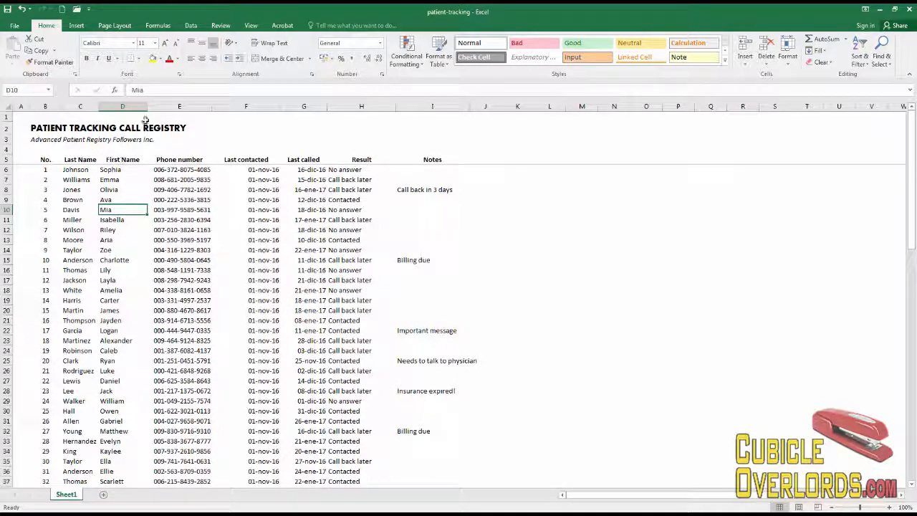
pyautogui.moveTo(147, 106); pyautogui.dragTo(152, 106)
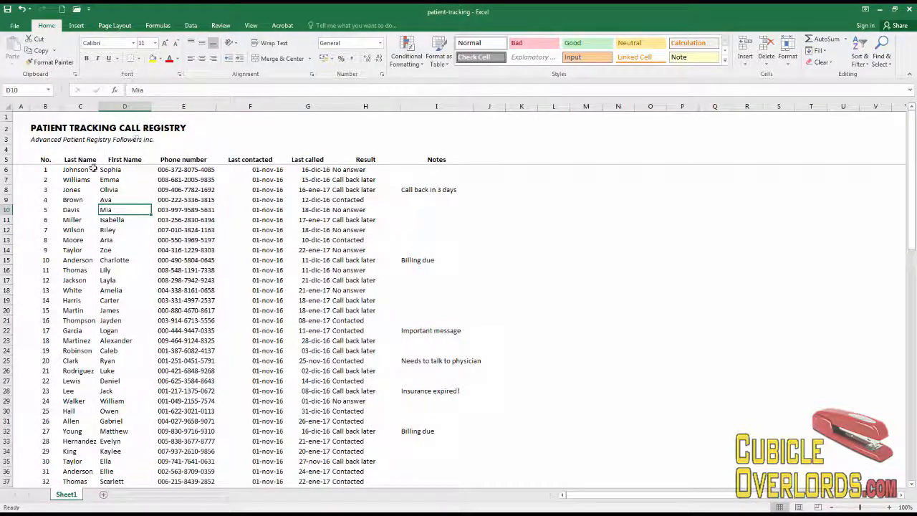
# - Compare the alignment of the name headers with the first and last names listed down the registry
pyautogui.click(126, 159)
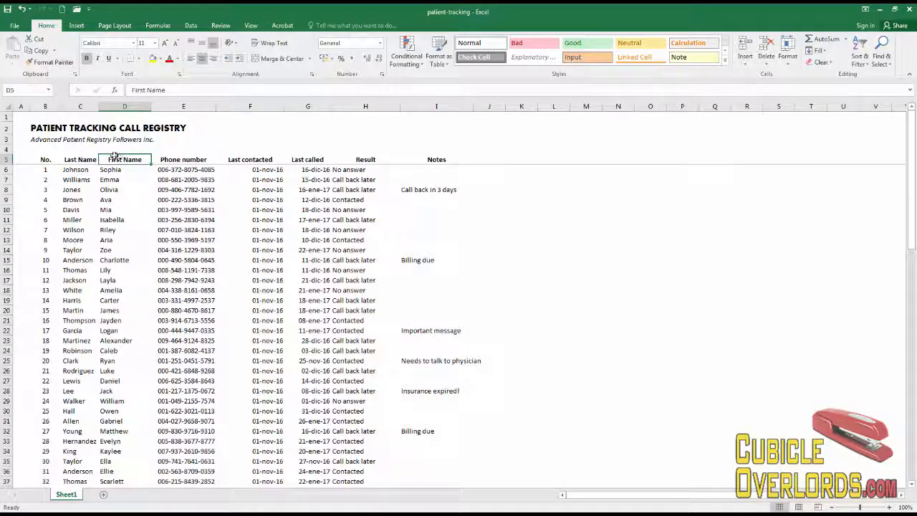
pyautogui.click(126, 172)
pyautogui.click(123, 188)
pyautogui.click(121, 226)
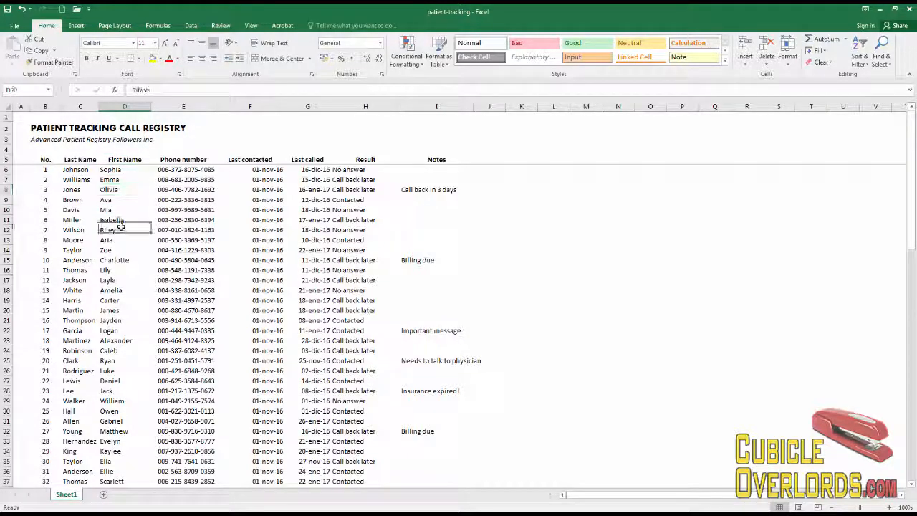
pyautogui.click(125, 290)
pyautogui.click(125, 322)
pyautogui.click(130, 250)
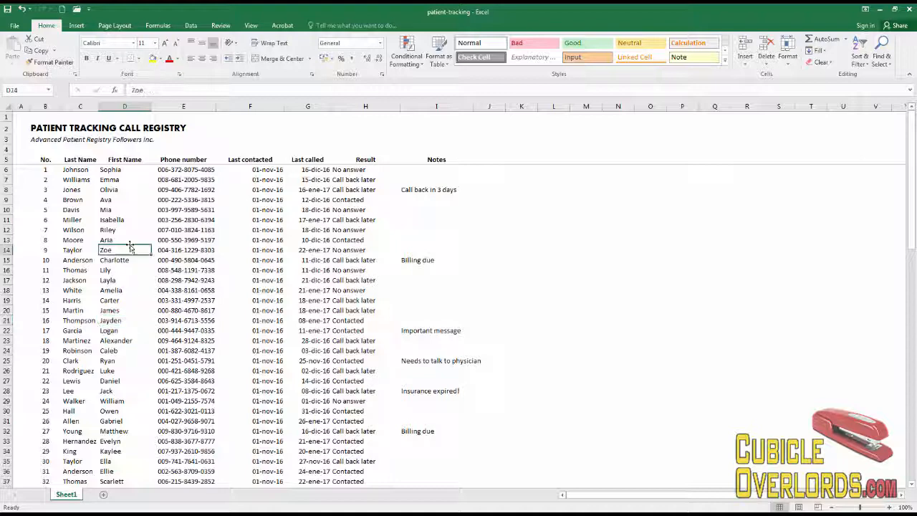
pyautogui.click(130, 197)
pyautogui.click(75, 169)
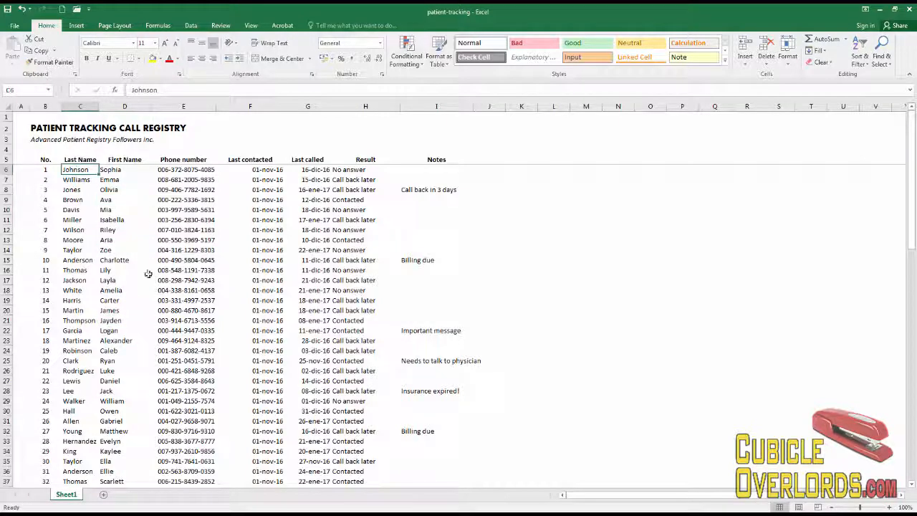
pyautogui.scroll(-20, 133, 277)
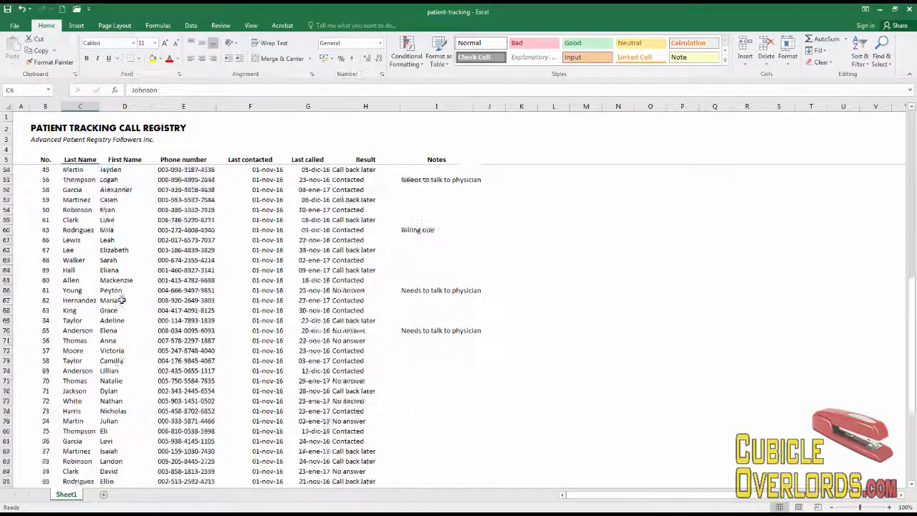
pyautogui.scroll(7, 122, 316)
pyautogui.scroll(18, 125, 317)
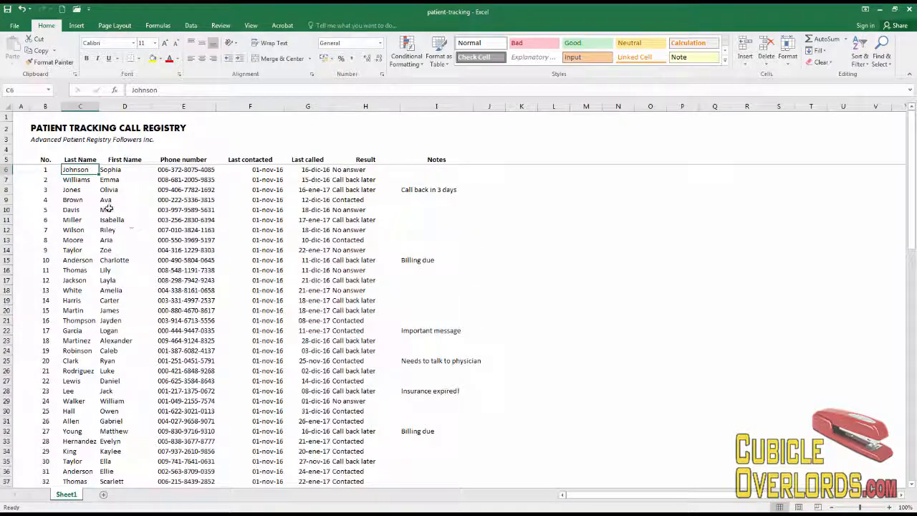
# - Centre the contents of the entire Last Name and First Name columns horizontally
pyautogui.moveTo(81, 105); pyautogui.dragTo(123, 106)
pyautogui.click(203, 62)
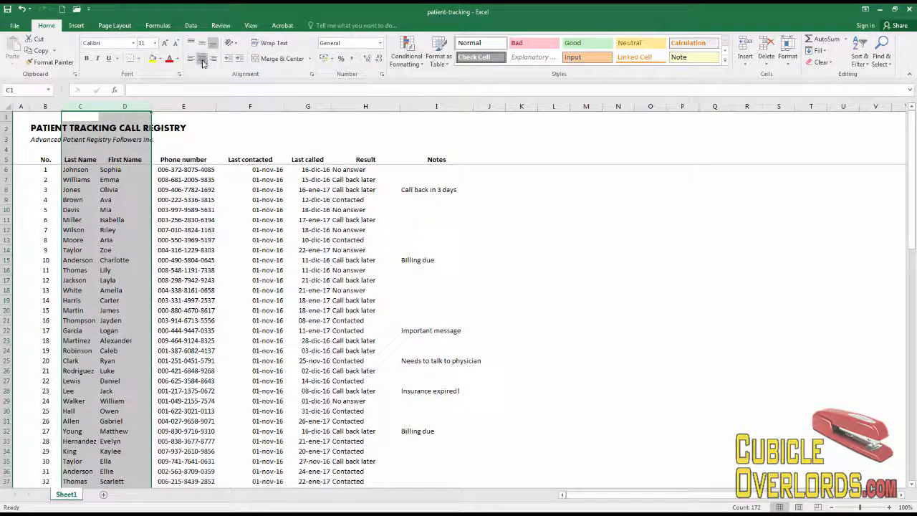
pyautogui.click(109, 254)
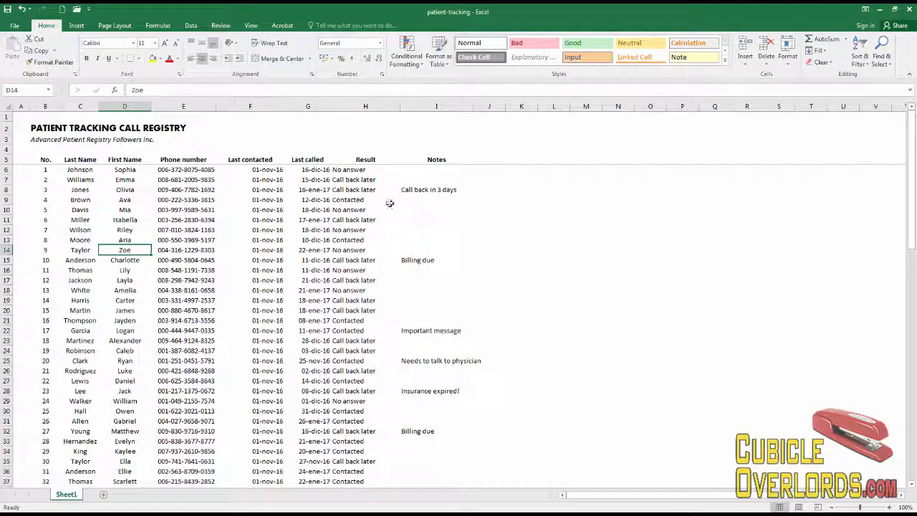
# - Check the alignment of the Last contacted, Last called and Result entries, and select the whole Result column
pyautogui.click(265, 199)
pyautogui.click(308, 174)
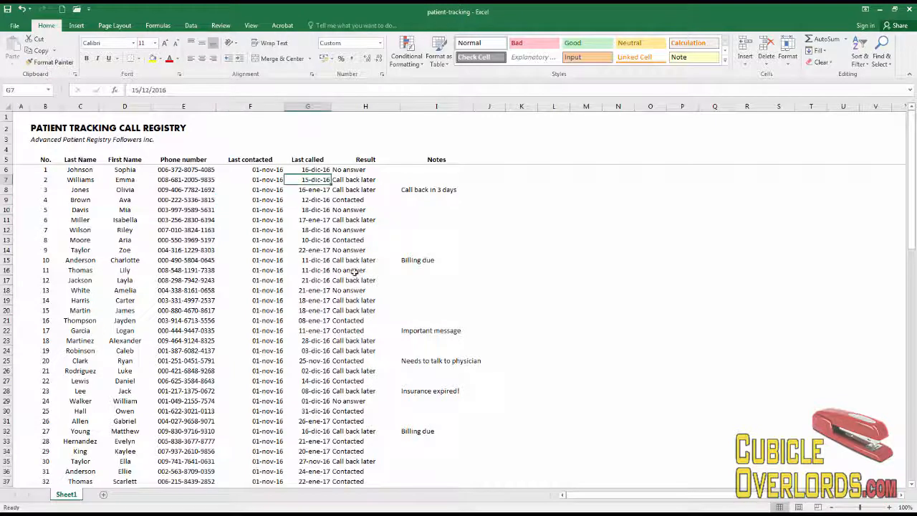
pyautogui.click(354, 241)
pyautogui.click(369, 170)
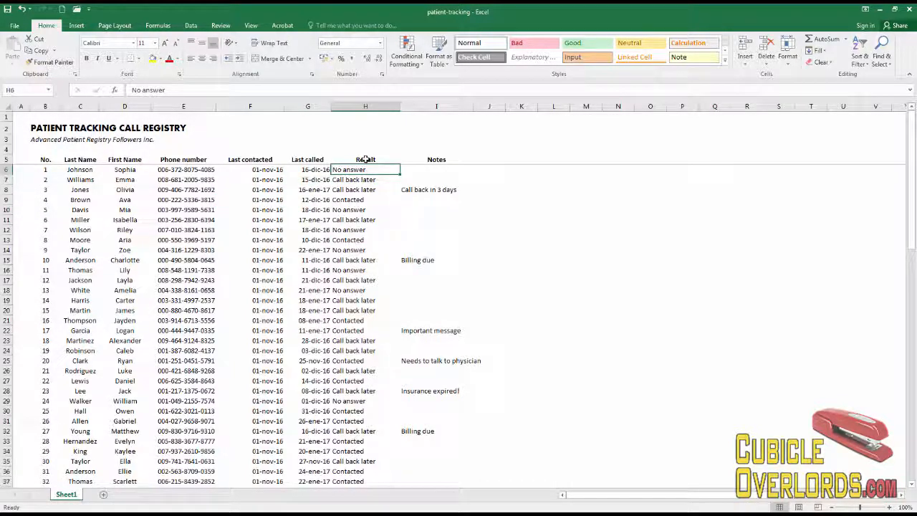
pyautogui.click(365, 159)
pyautogui.click(365, 171)
pyautogui.click(375, 105)
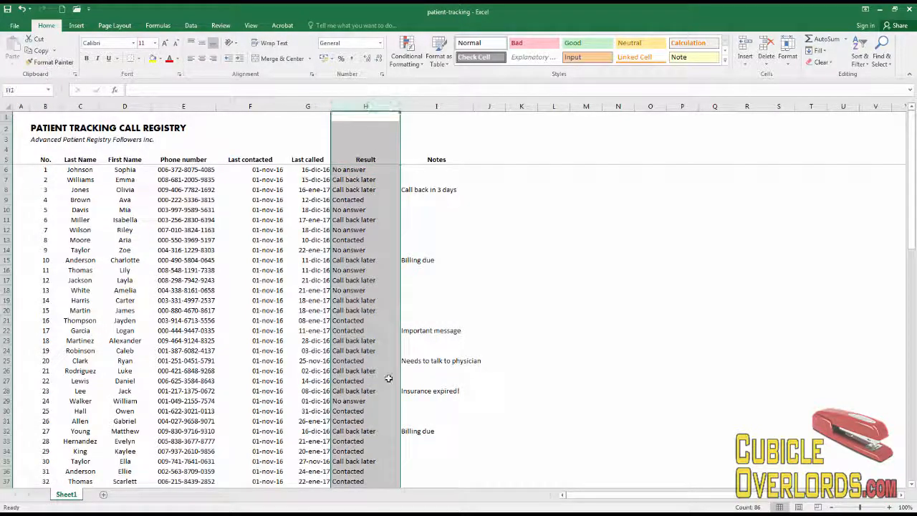
# - Centre the contents of the entire Result column horizontally and check the column down the registry
pyautogui.click(202, 59)
pyautogui.click(487, 240)
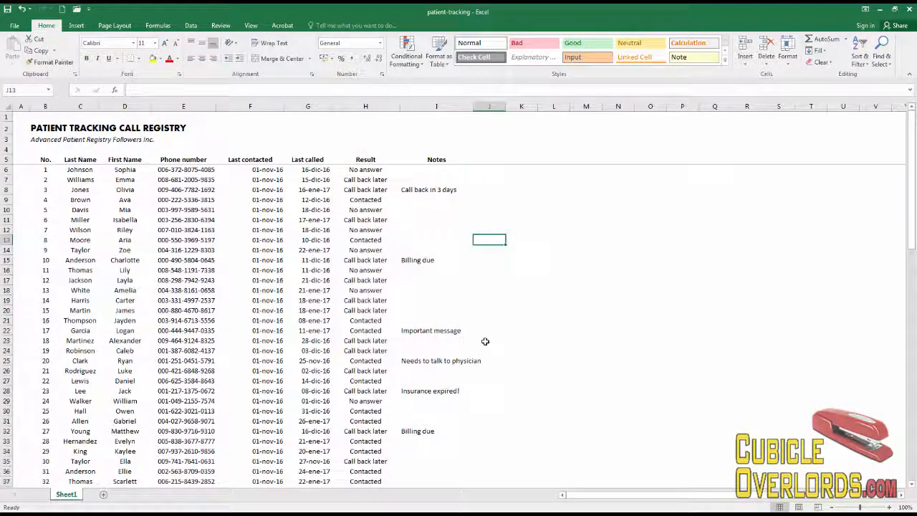
pyautogui.click(485, 341)
pyautogui.scroll(-9, 167, 330)
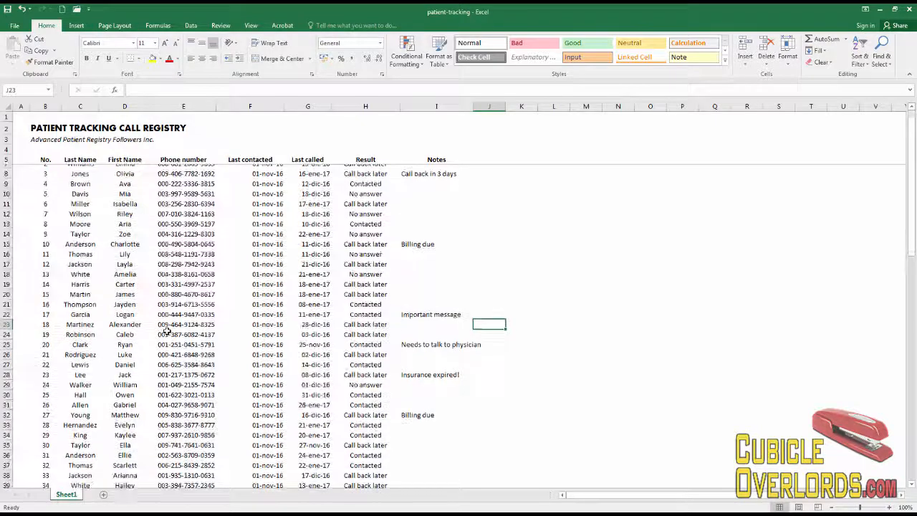
pyautogui.scroll(9, 167, 330)
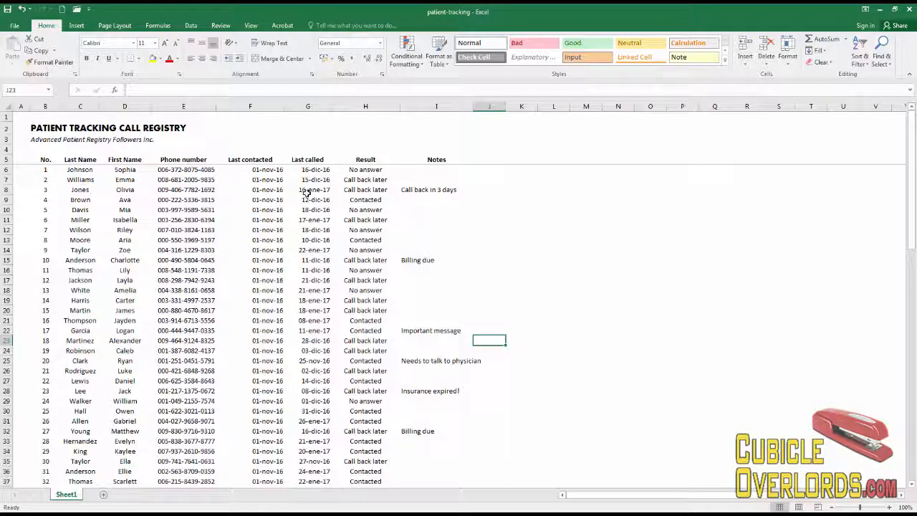
pyautogui.click(419, 192)
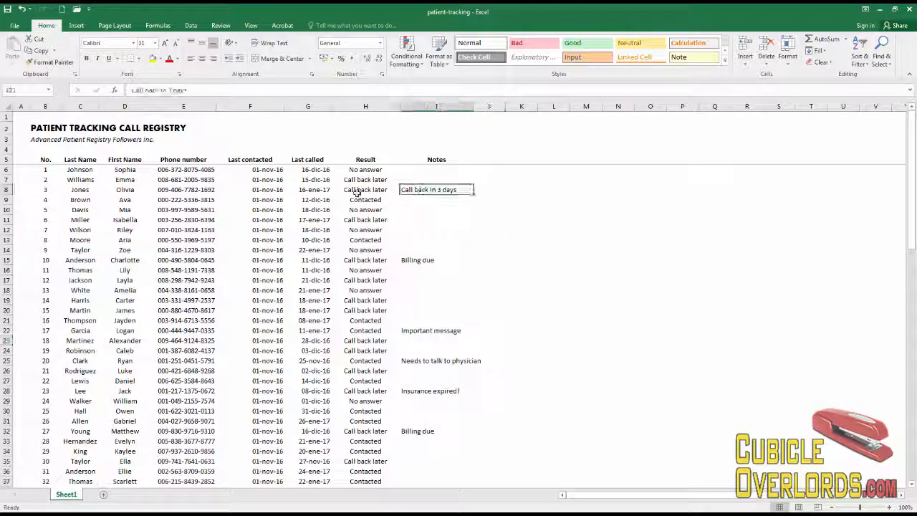
pyautogui.click(41, 190)
pyautogui.click(79, 189)
pyautogui.click(124, 189)
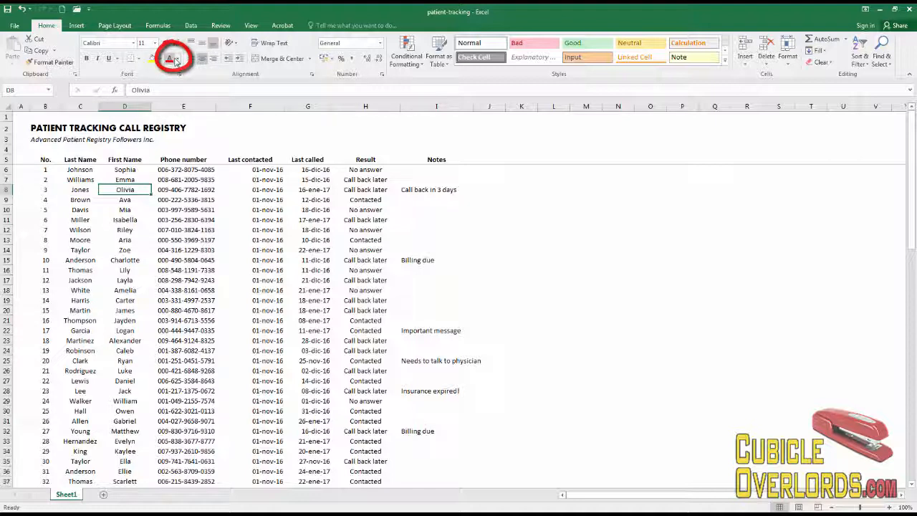
pyautogui.click(185, 251)
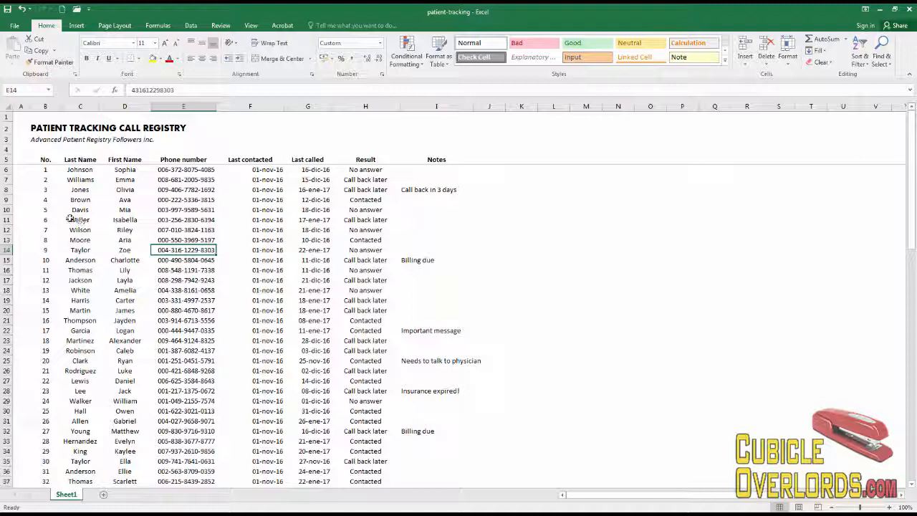
# - Select the complete entries of patients No. 3 and No. 17 together, from the No. column through Notes
pyautogui.click(45, 189)
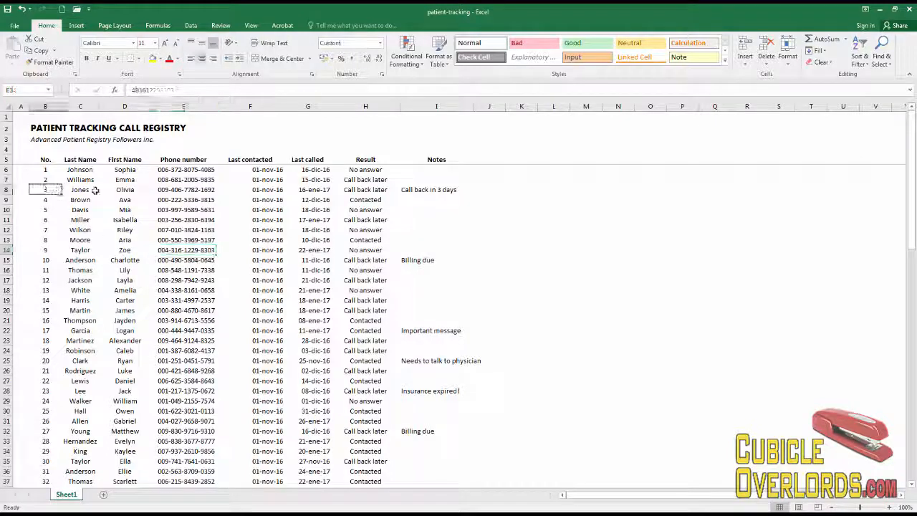
pyautogui.keyDown('shift'); pyautogui.click(412, 190); pyautogui.keyUp('shift')
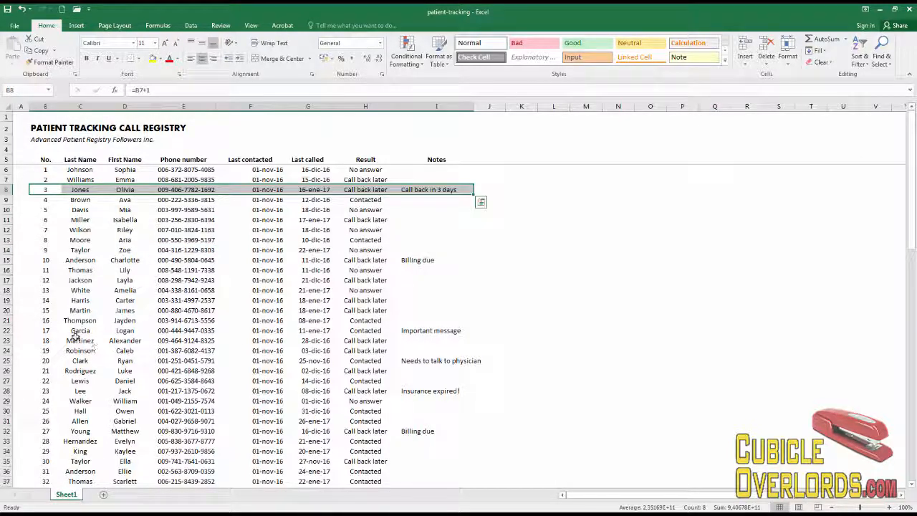
pyautogui.moveTo(45, 331); pyautogui.dragTo(408, 333)
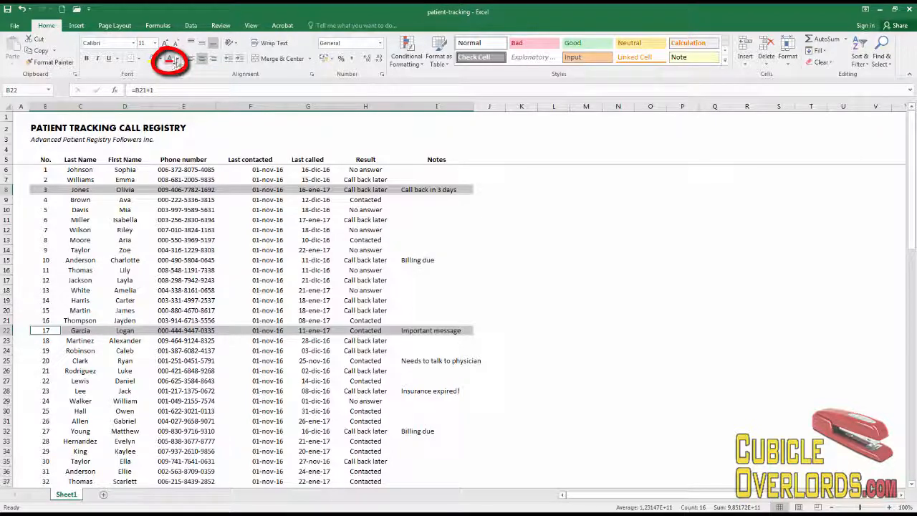
pyautogui.click(177, 60)
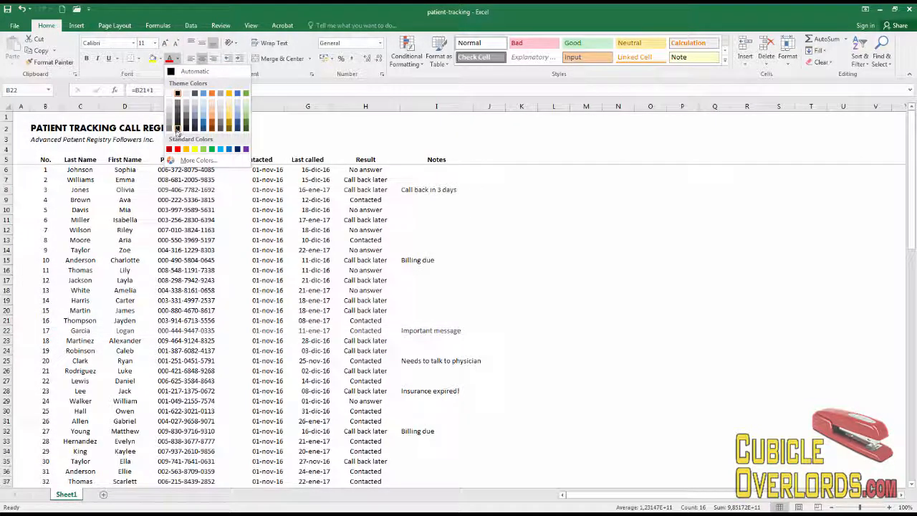
pyautogui.click(197, 160)
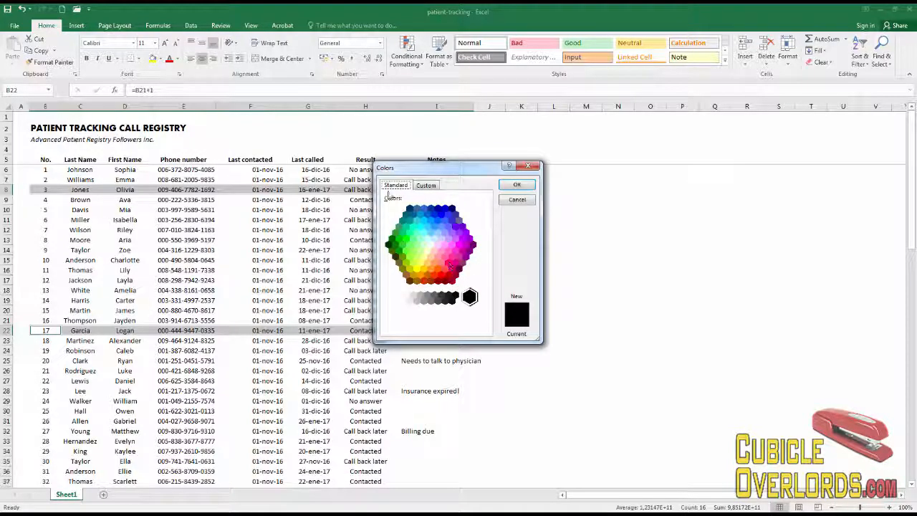
pyautogui.click(426, 186)
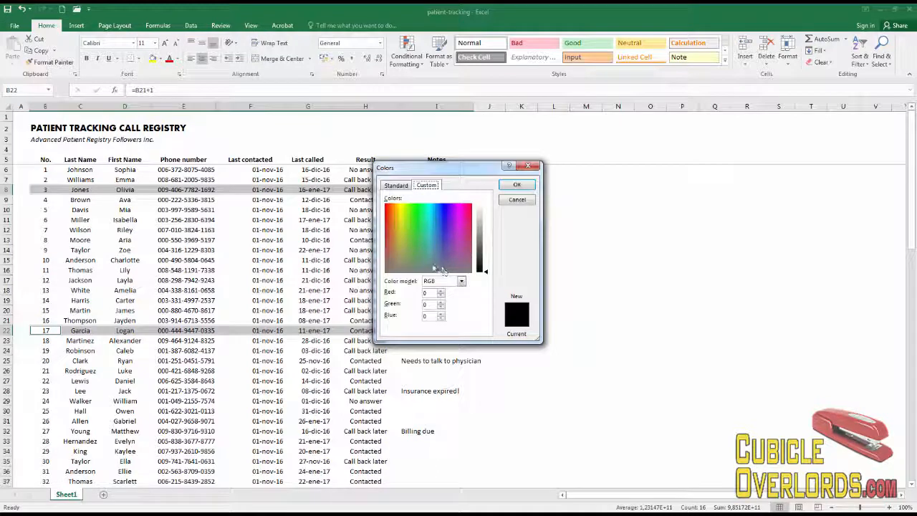
pyautogui.click(385, 207)
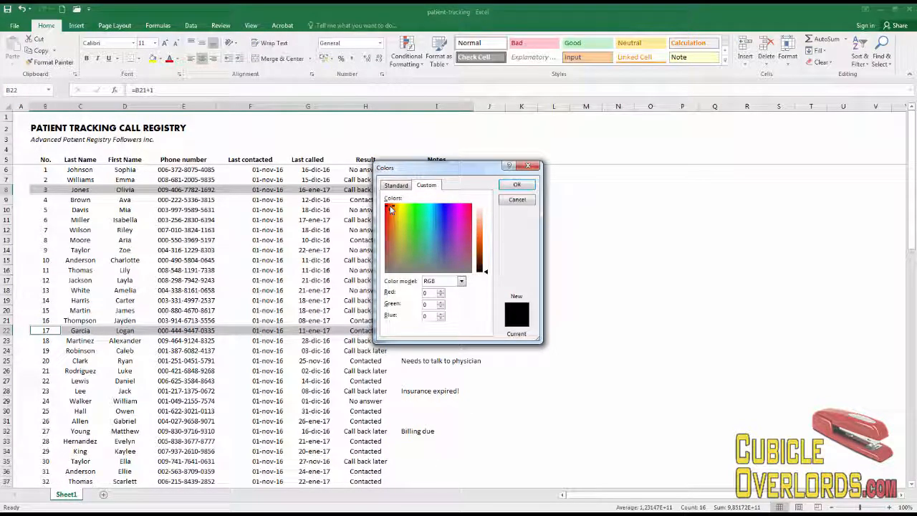
pyautogui.moveTo(385, 208); pyautogui.dragTo(387, 245)
pyautogui.click(396, 185)
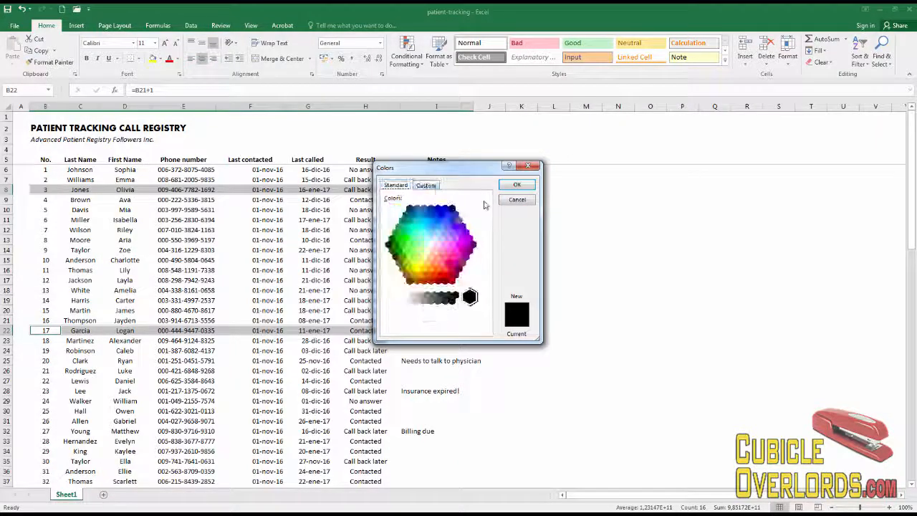
pyautogui.click(517, 199)
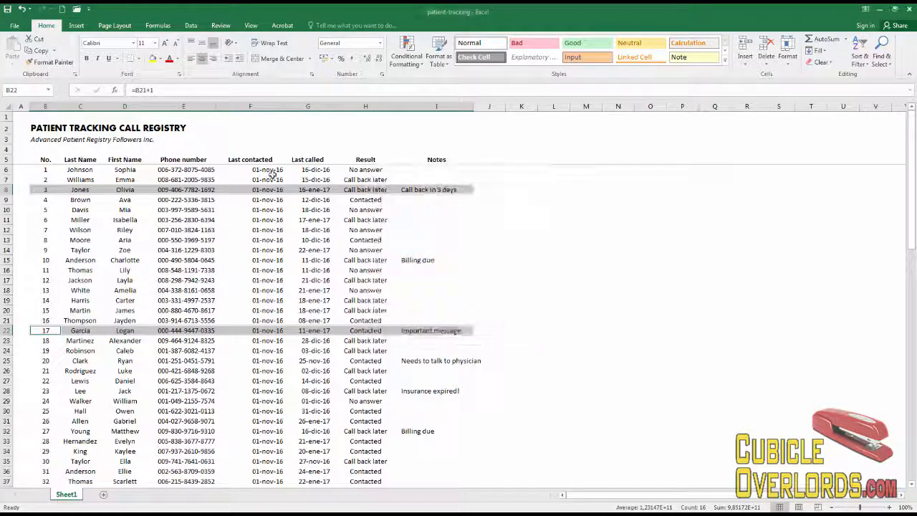
# - Set the font colour of the selected No. 3 and No. 17 entries to standard red
pyautogui.click(178, 62)
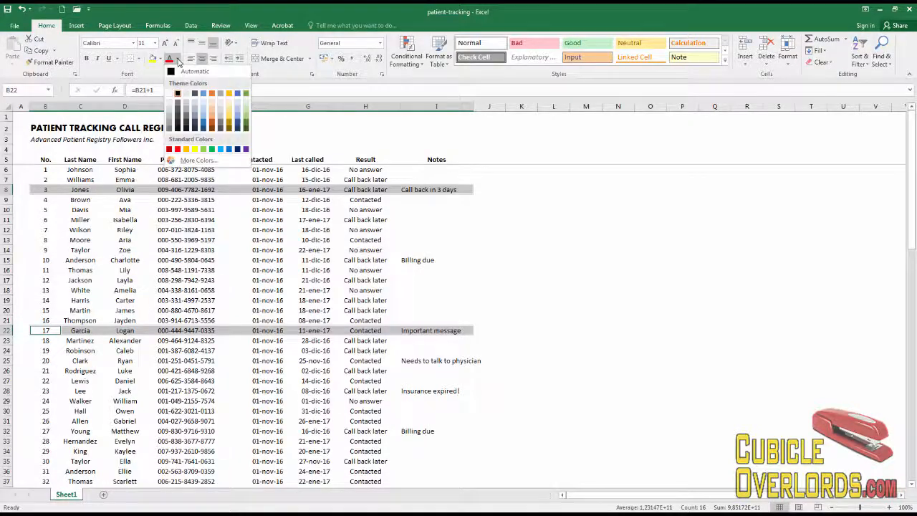
pyautogui.click(178, 150)
pyautogui.click(237, 304)
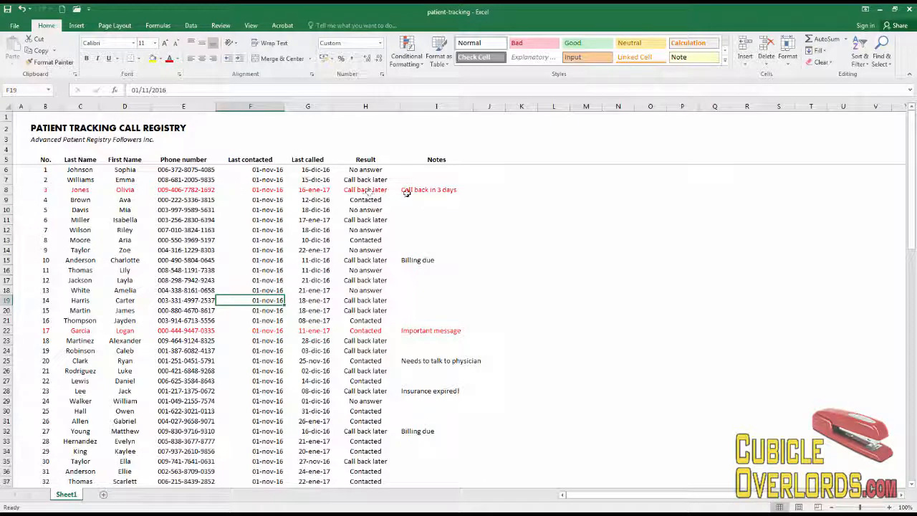
# - Fill the Contacted result cell of patient No. 4 with the standard light green colour
pyautogui.click(305, 230)
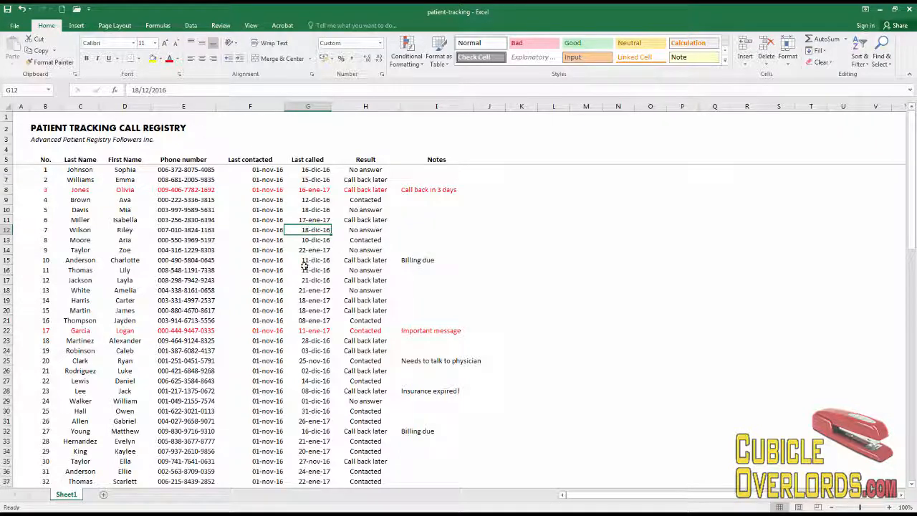
pyautogui.click(371, 201)
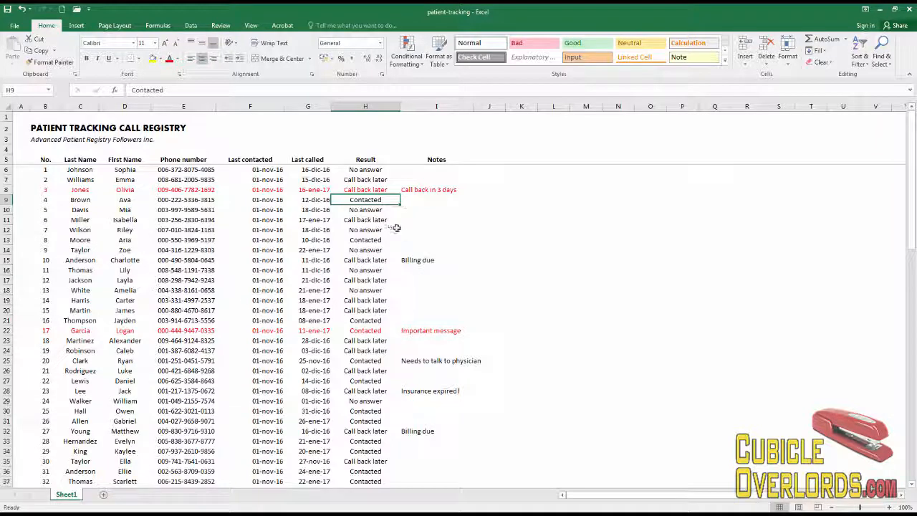
pyautogui.click(418, 211)
pyautogui.click(368, 200)
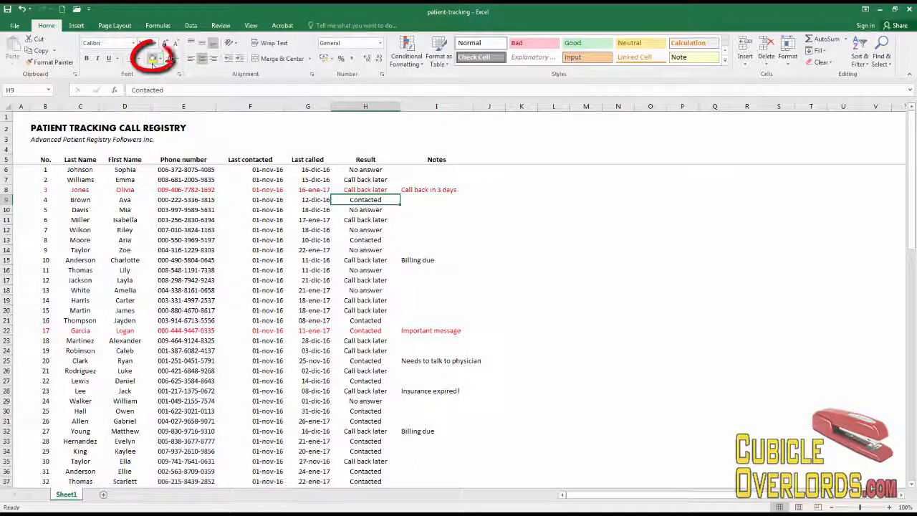
pyautogui.click(161, 60)
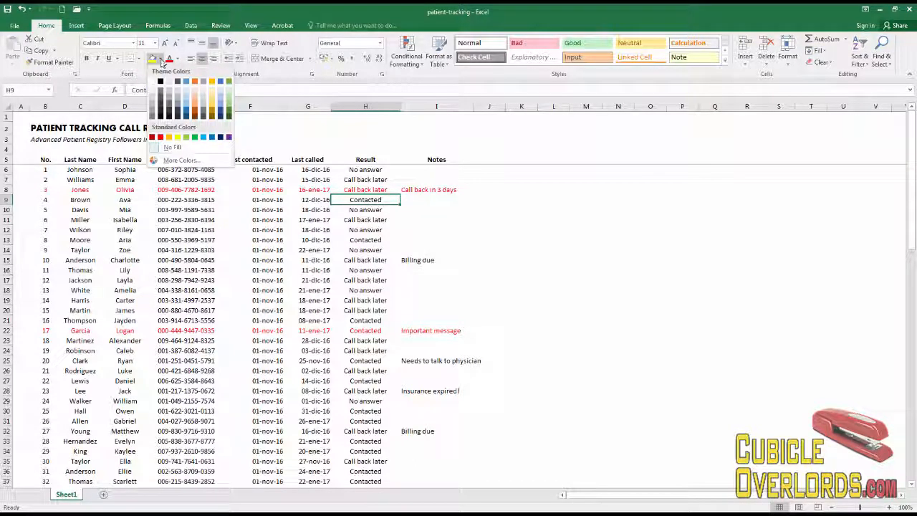
pyautogui.click(188, 138)
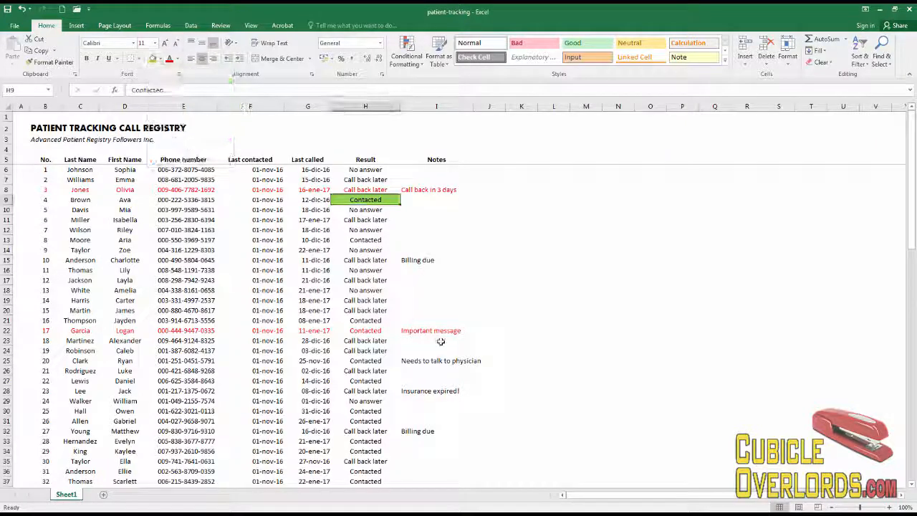
# - Apply the same light green fill to the Contacted result cells of patients No. 8, 16, 20 and 22
pyautogui.click(377, 240)
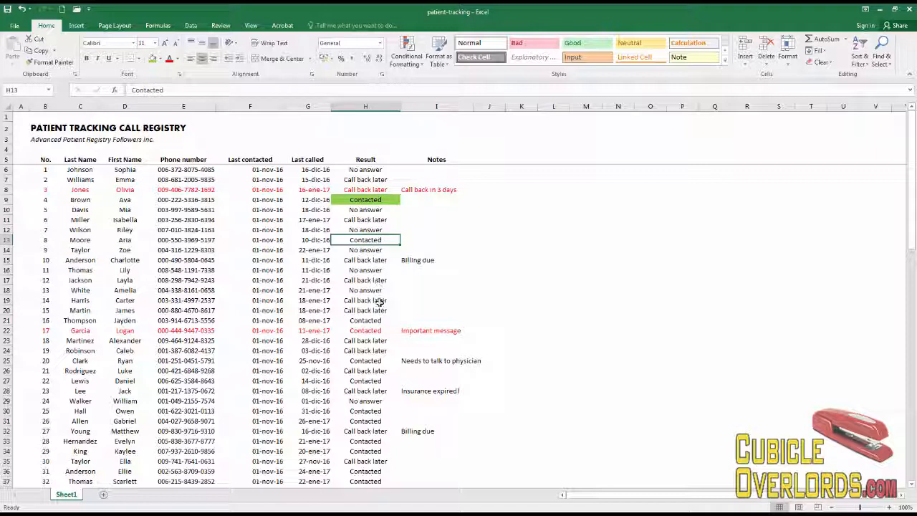
pyautogui.keyDown('ctrl'); pyautogui.click(367, 381); pyautogui.keyUp('ctrl')
pyautogui.keyDown('ctrl'); pyautogui.click(367, 360); pyautogui.keyUp('ctrl')
pyautogui.keyDown('ctrl'); pyautogui.click(369, 321); pyautogui.keyUp('ctrl')
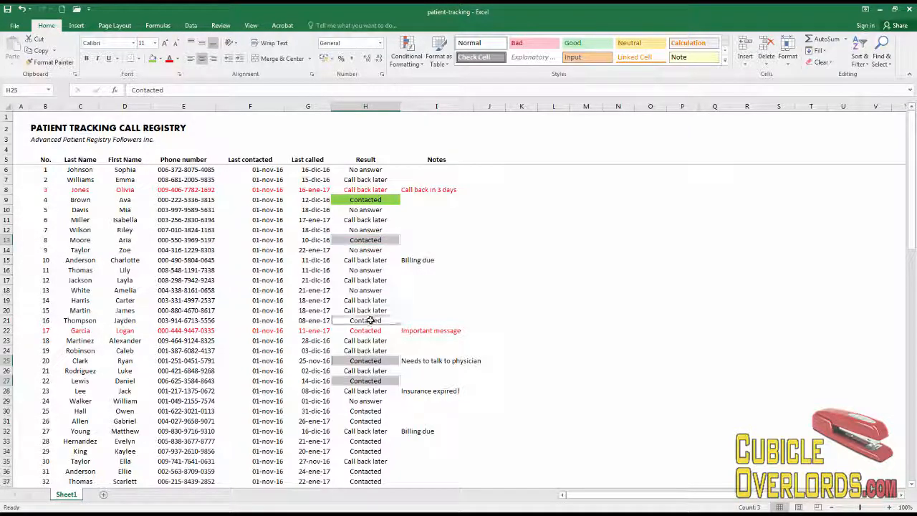
pyautogui.keyDown('ctrl'); pyautogui.click(369, 320); pyautogui.keyUp('ctrl')
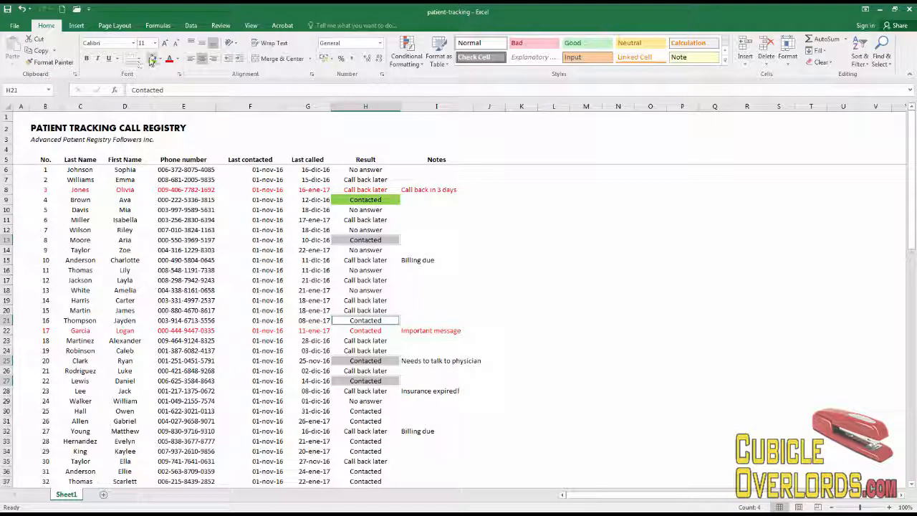
pyautogui.click(152, 58)
pyautogui.click(204, 248)
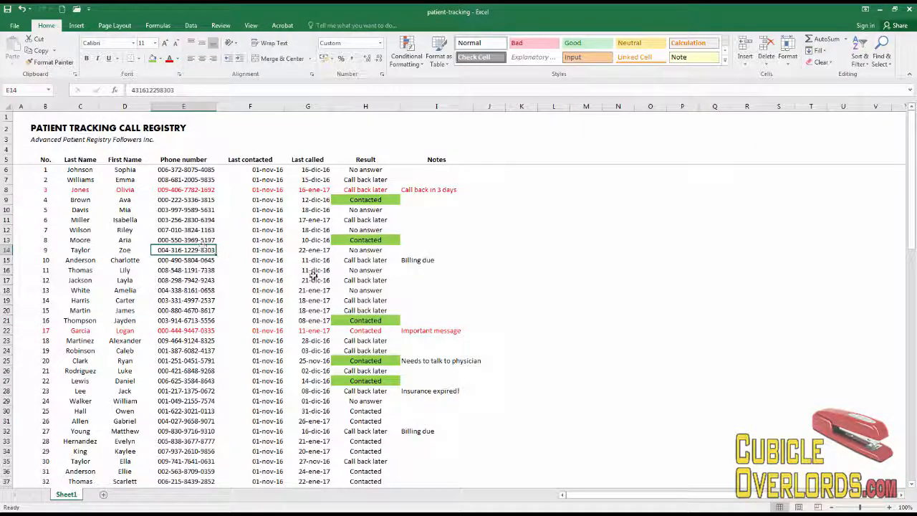
pyautogui.click(269, 291)
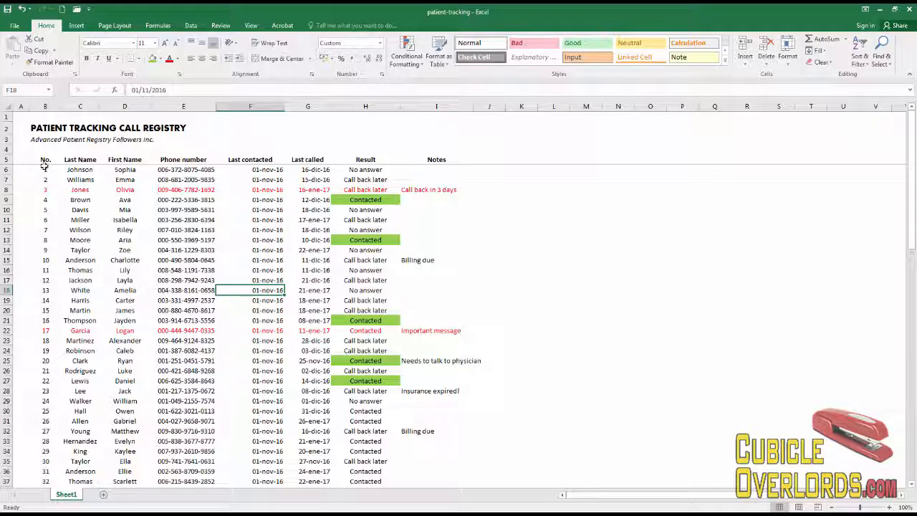
# - Change the font of all the numbers in the No. column, from 1 to 85, to Arial Narrow
pyautogui.hotkey('ctrl', 'Home')
pyautogui.scroll(-7, 6, 399)
pyautogui.scroll(-12, 6, 399)
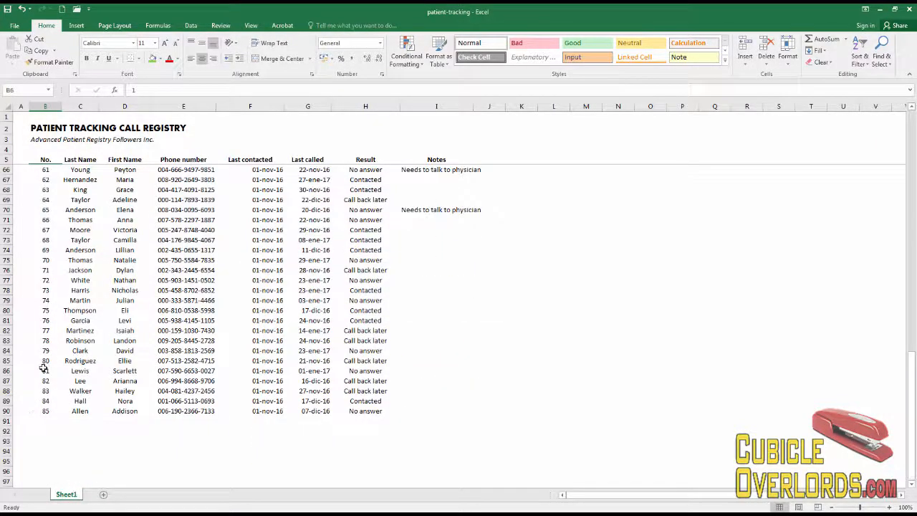
pyautogui.scroll(10, 123, 269)
pyautogui.scroll(10, 123, 269)
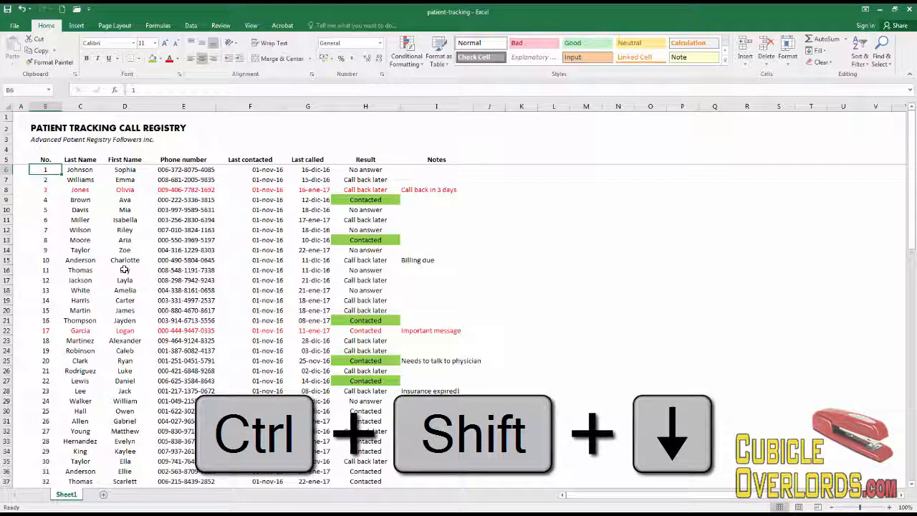
pyautogui.hotkey('ctrl', 'shift', 'Down')
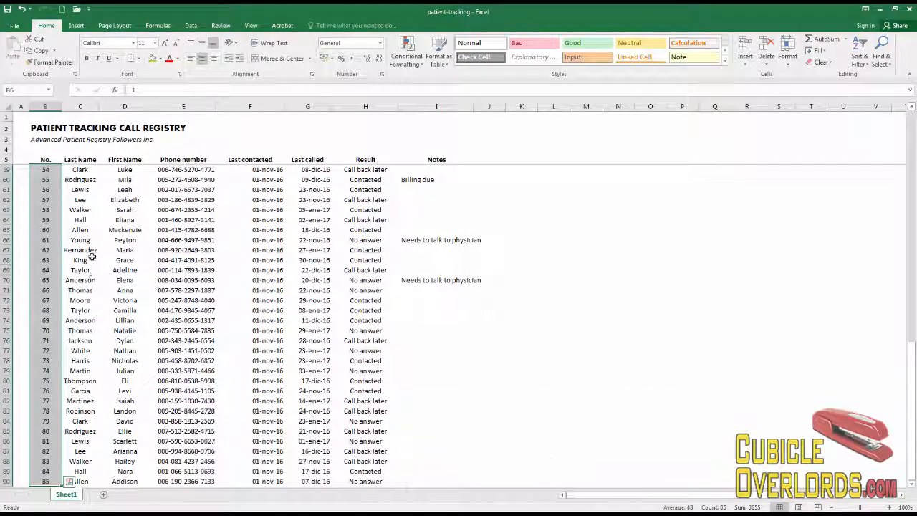
pyautogui.click(133, 43)
pyautogui.click(134, 44)
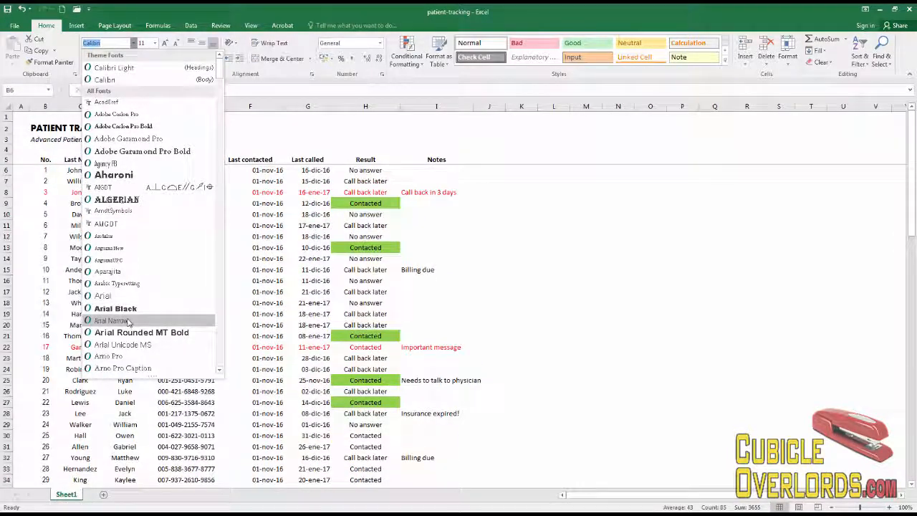
pyautogui.click(128, 322)
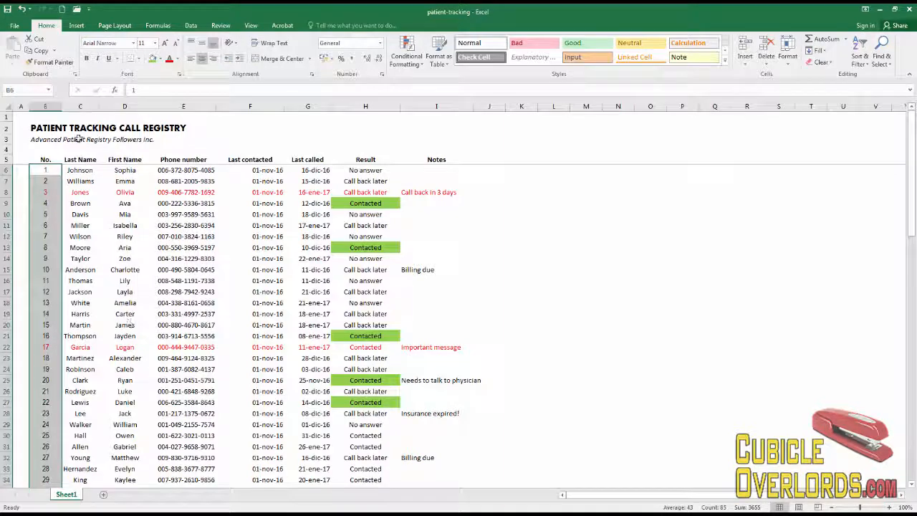
# - Set the font size of the numbers in the No. column to 9
pyautogui.click(154, 43)
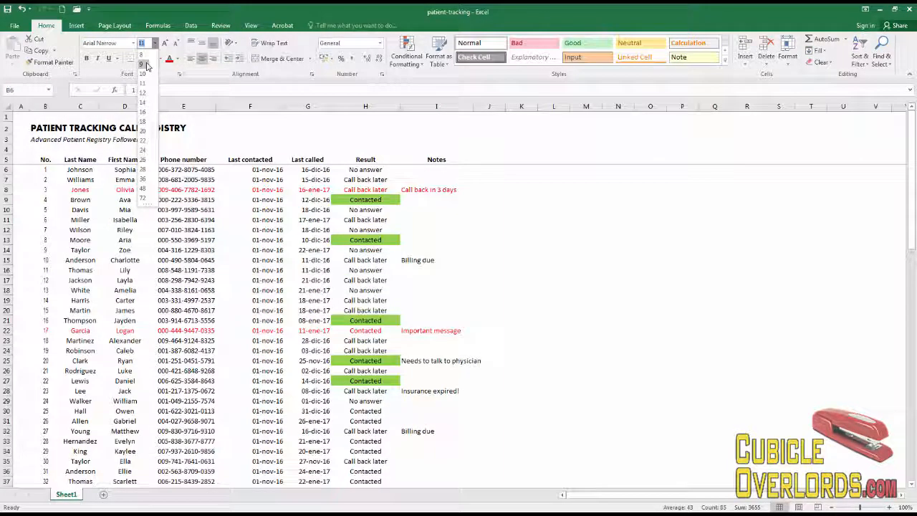
pyautogui.click(147, 66)
pyautogui.click(140, 250)
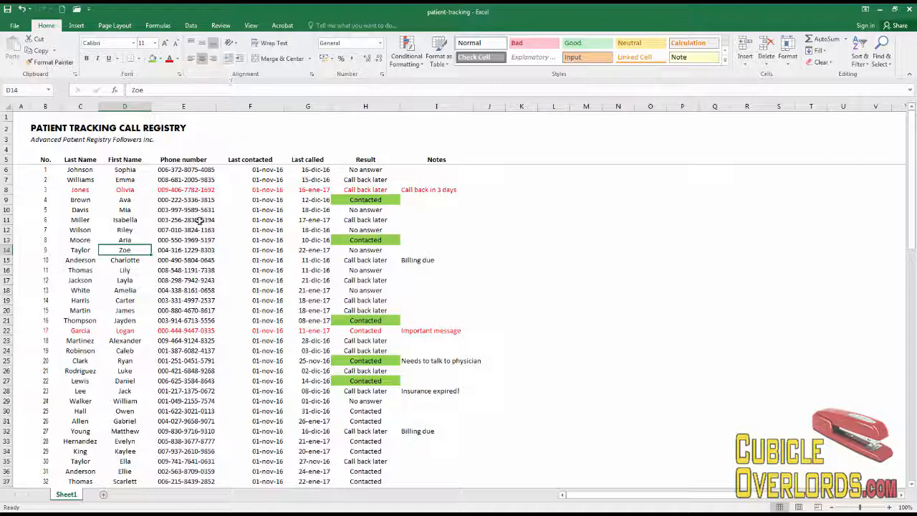
pyautogui.click(189, 242)
pyautogui.click(80, 240)
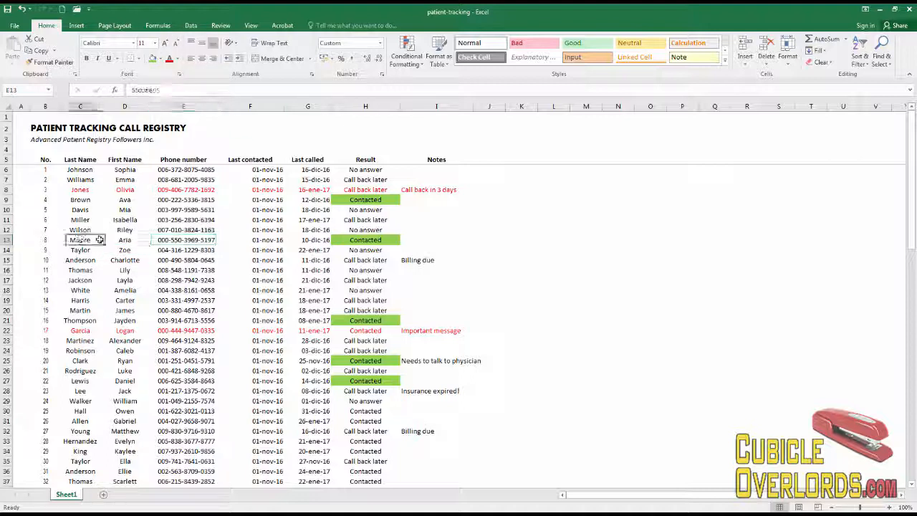
pyautogui.moveTo(100, 239); pyautogui.dragTo(201, 240)
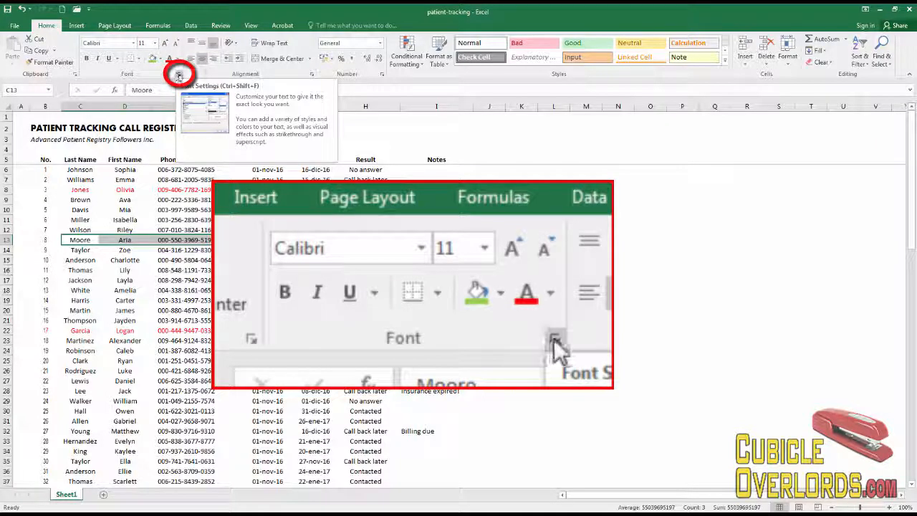
pyautogui.click(179, 75)
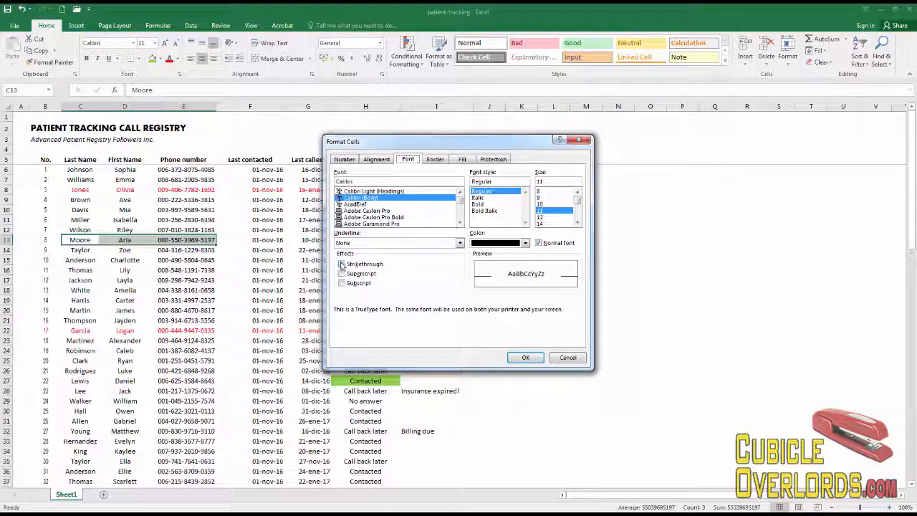
pyautogui.click(562, 361)
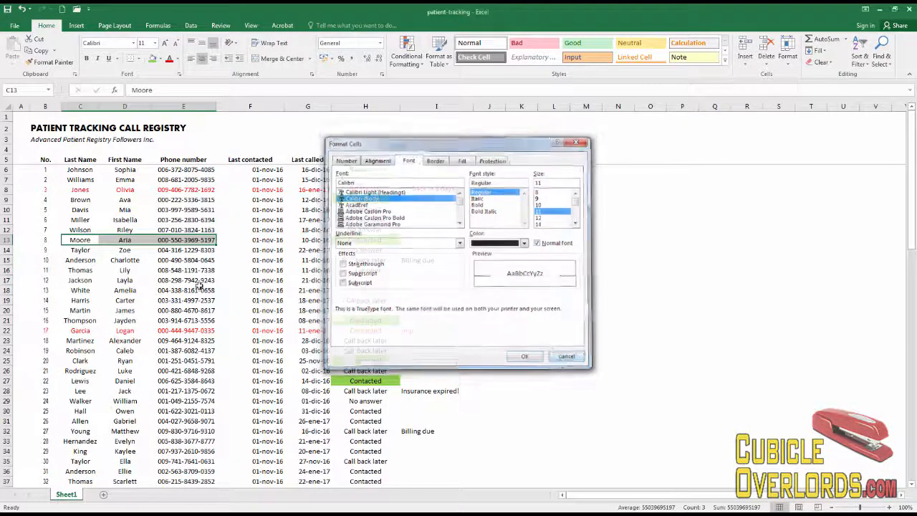
# - Apply strikethrough to the whole record of patient No. 10, from the number through to the note
pyautogui.click(75, 280)
pyautogui.moveTo(69, 263); pyautogui.dragTo(411, 261)
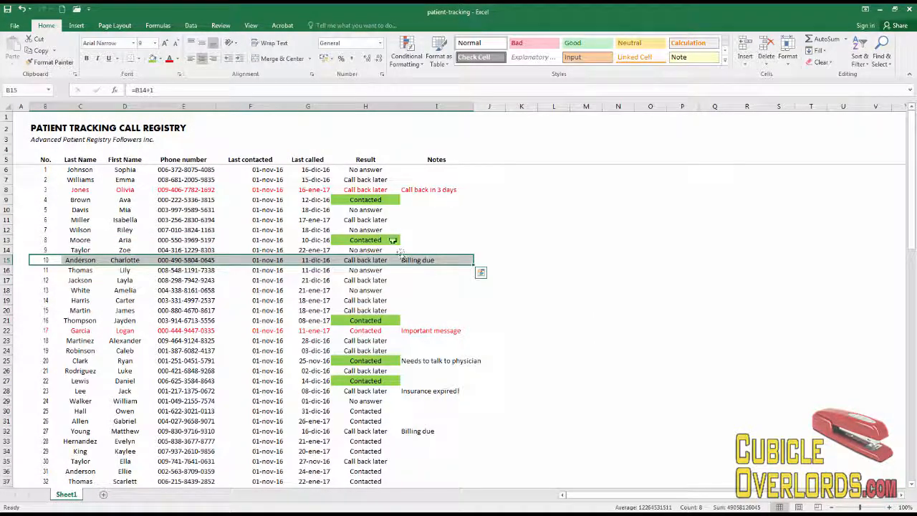
pyautogui.click(180, 74)
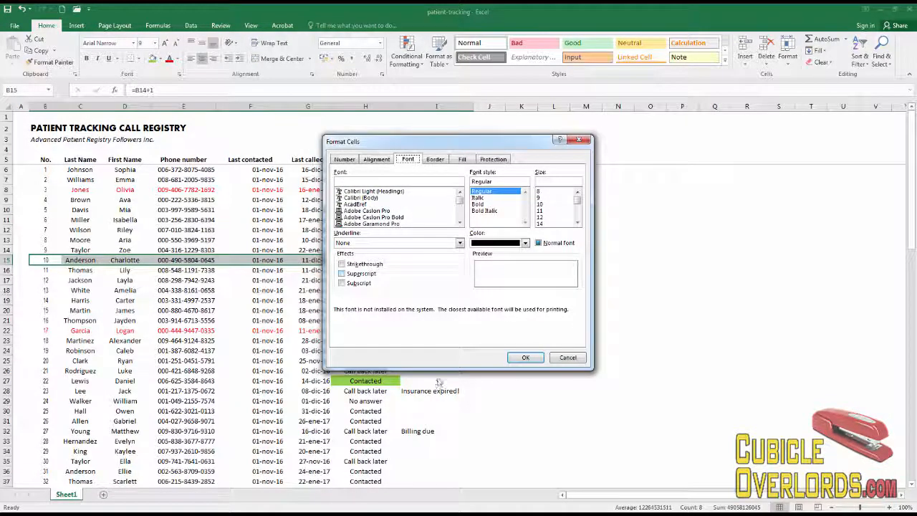
pyautogui.click(341, 264)
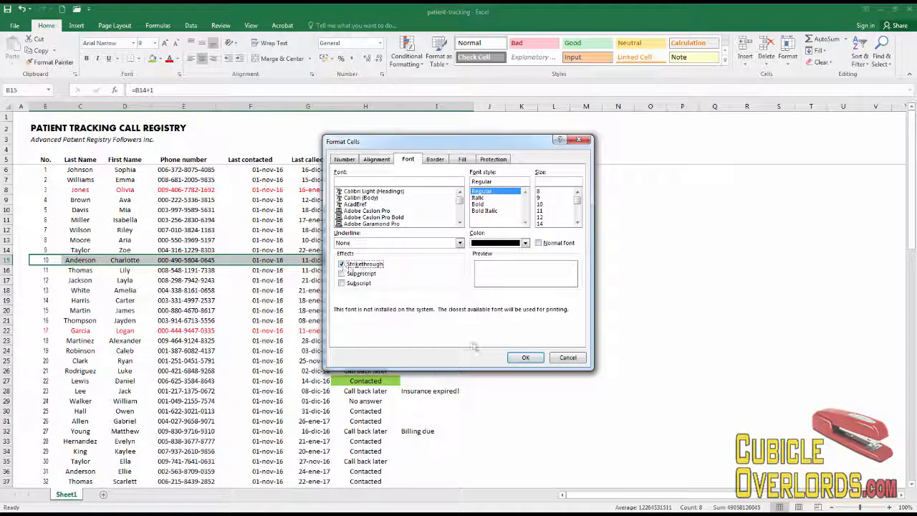
pyautogui.click(524, 358)
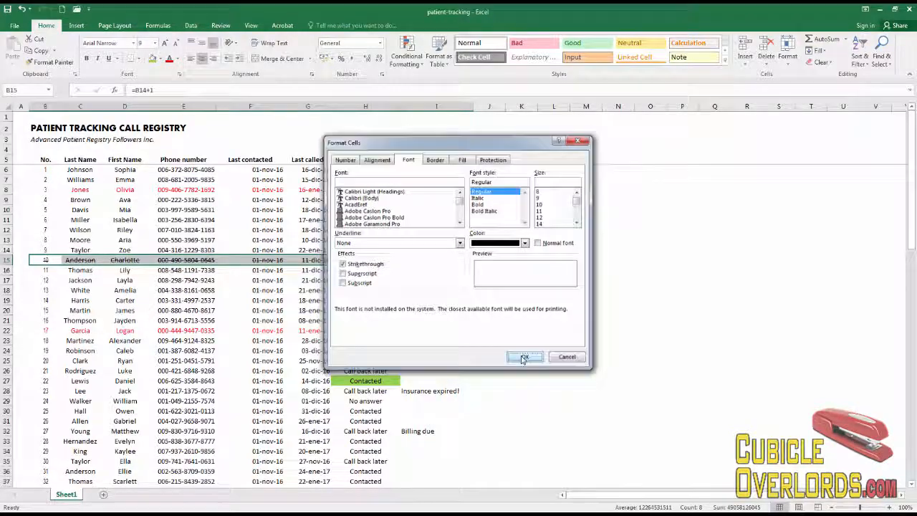
pyautogui.click(131, 281)
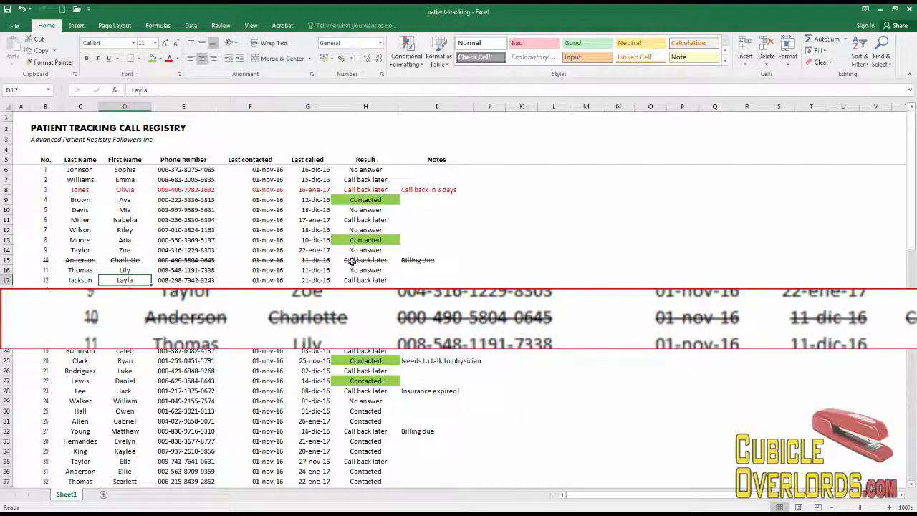
pyautogui.click(423, 262)
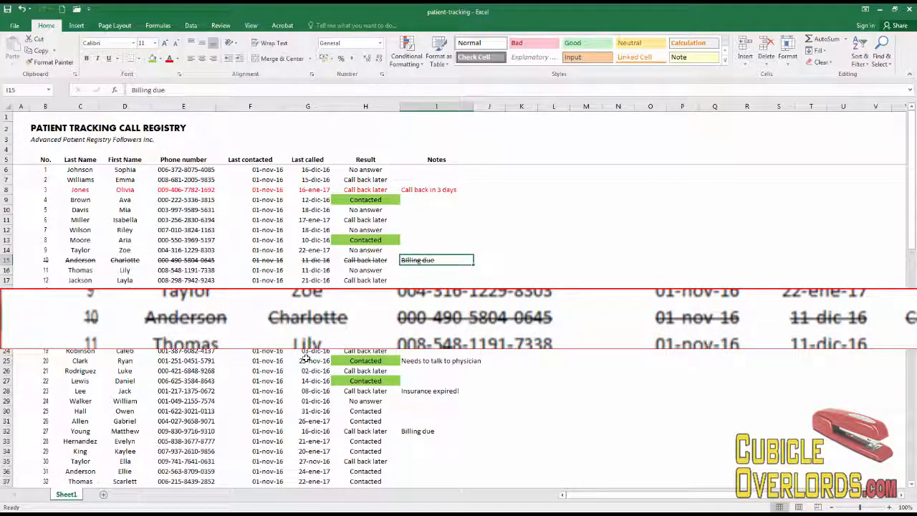
pyautogui.click(308, 290)
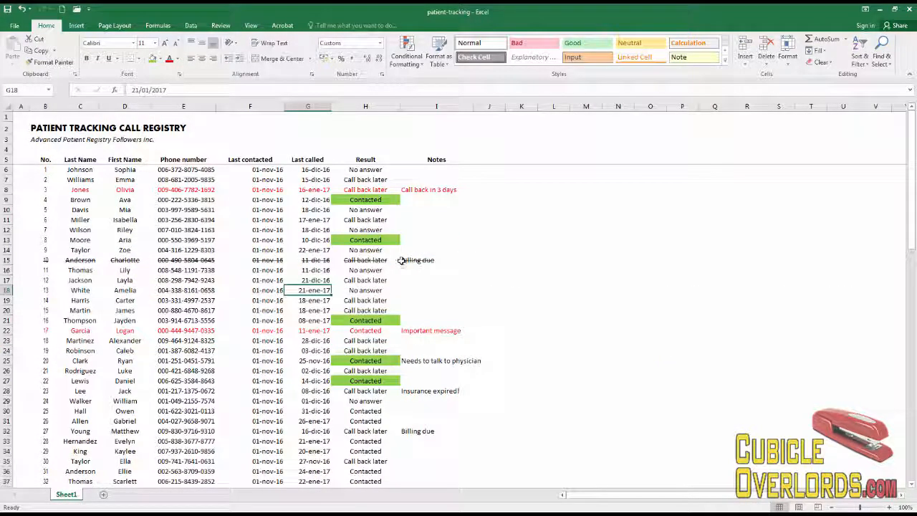
pyautogui.click(361, 261)
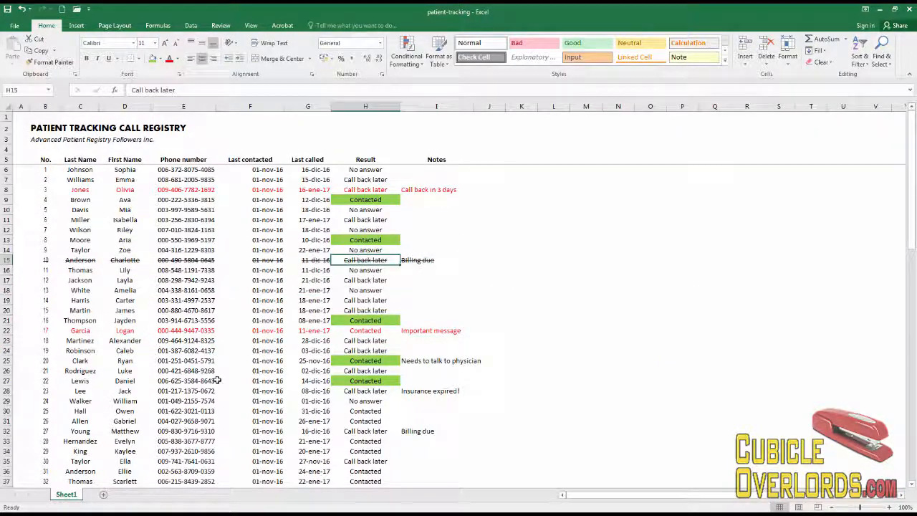
pyautogui.click(80, 281)
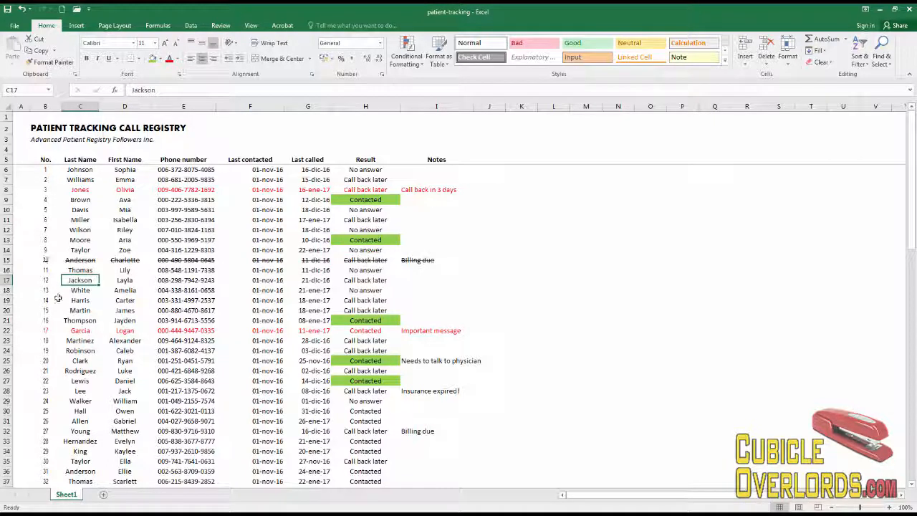
pyautogui.click(180, 76)
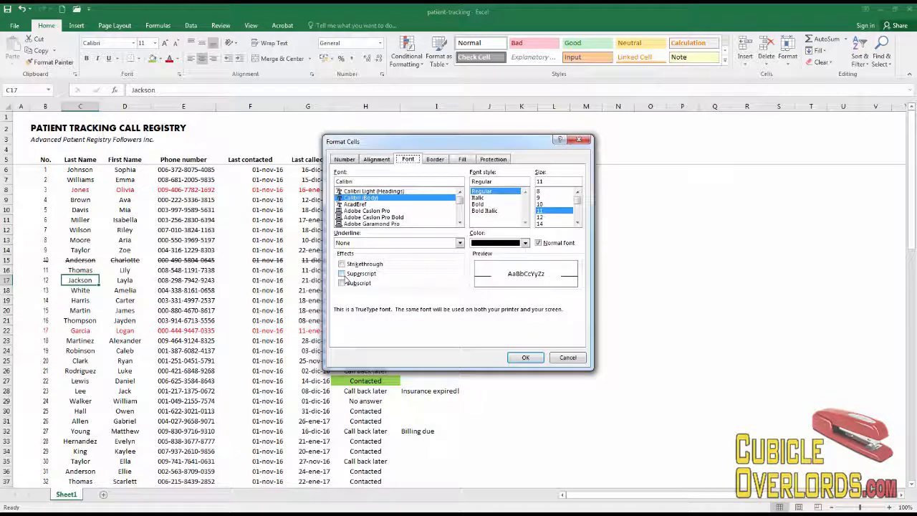
pyautogui.click(567, 357)
pyautogui.click(199, 311)
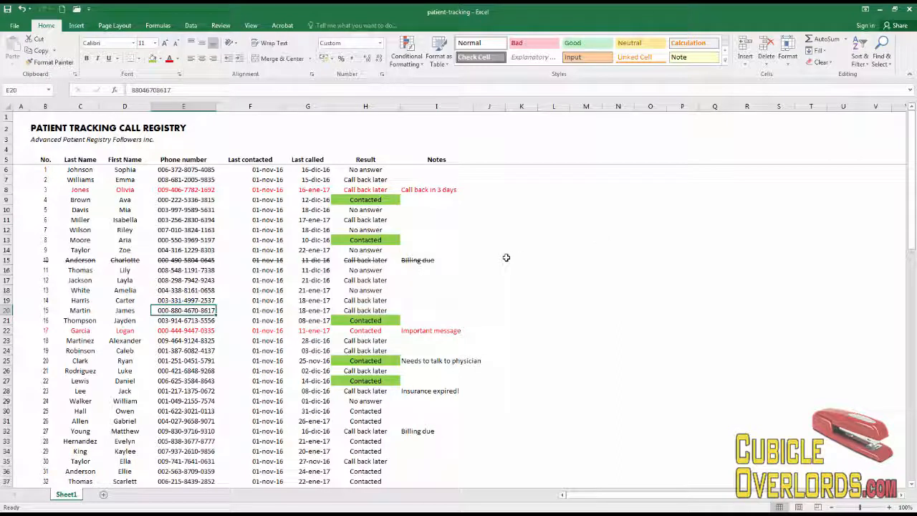
pyautogui.click(542, 200)
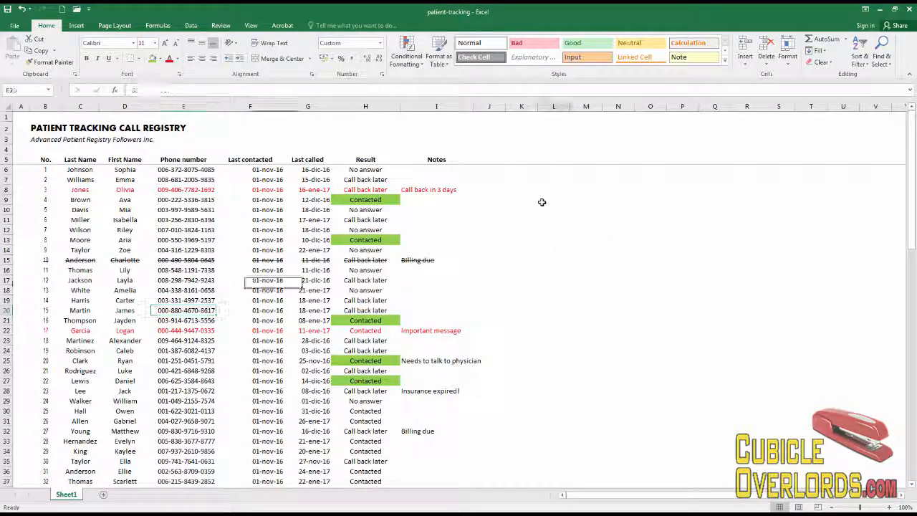
# - Add a new worksheet and enter 1000 in cell G8 and m2 in cell H8
pyautogui.click(104, 495)
pyautogui.click(254, 188)
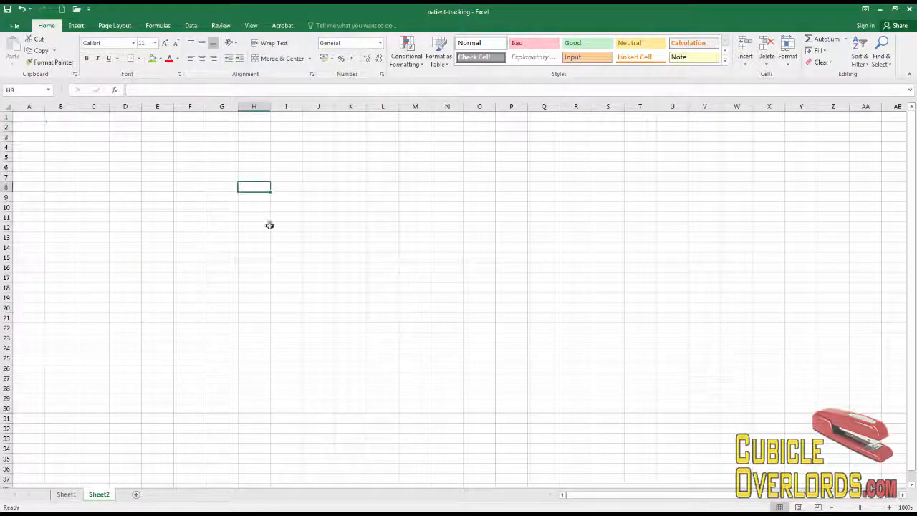
pyautogui.click(218, 188)
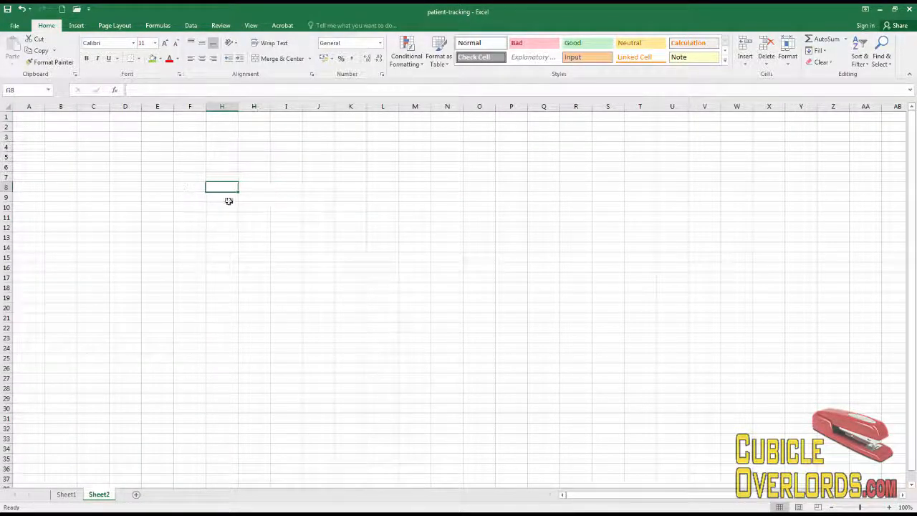
pyautogui.write('1000')
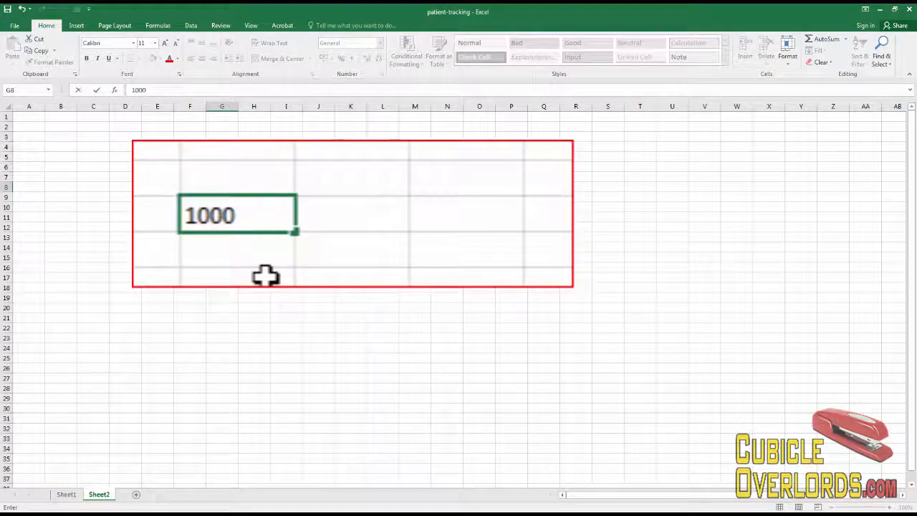
pyautogui.press('Tab')
pyautogui.write('m')
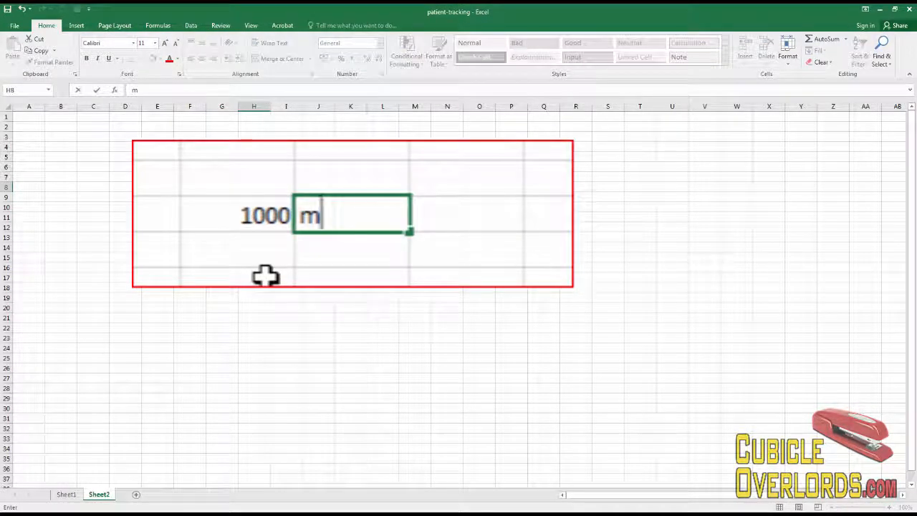
pyautogui.write('2')
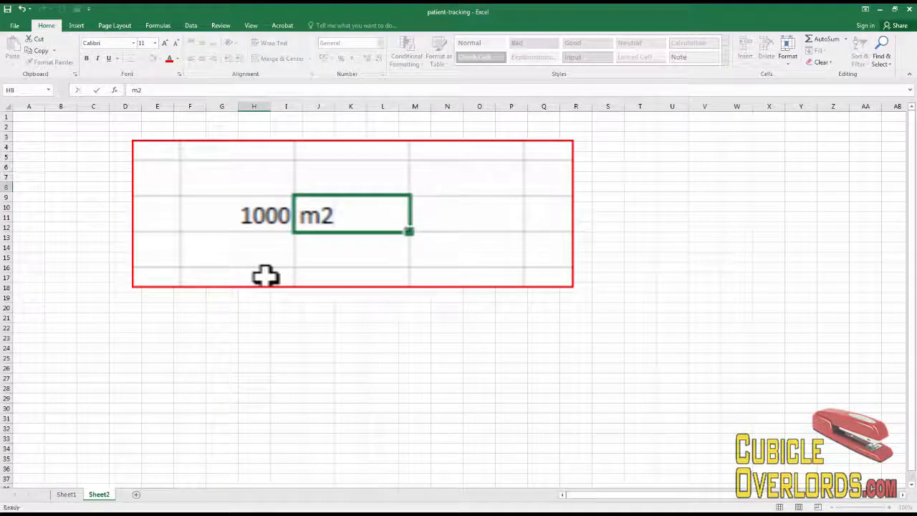
pyautogui.press('Return')
pyautogui.press('Up')
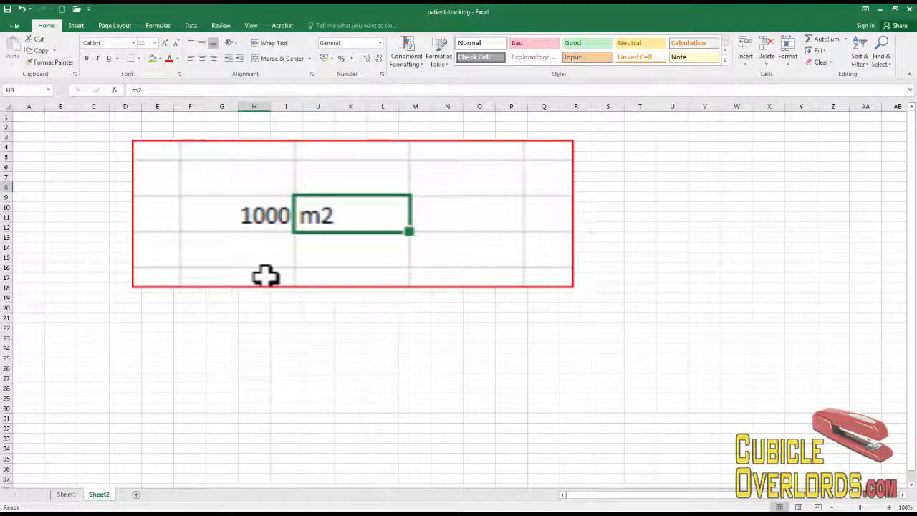
pyautogui.click(313, 275)
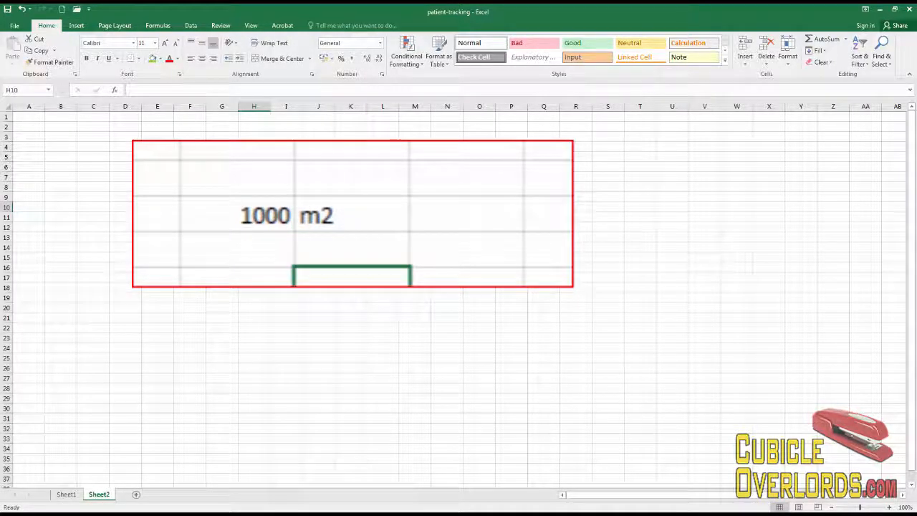
pyautogui.click(351, 215)
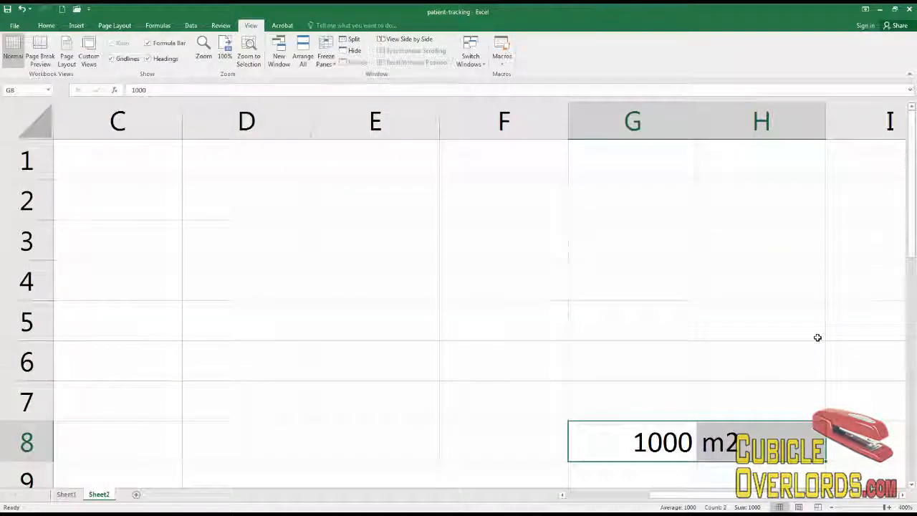
pyautogui.scroll(-1, 818, 337)
pyautogui.click(750, 322)
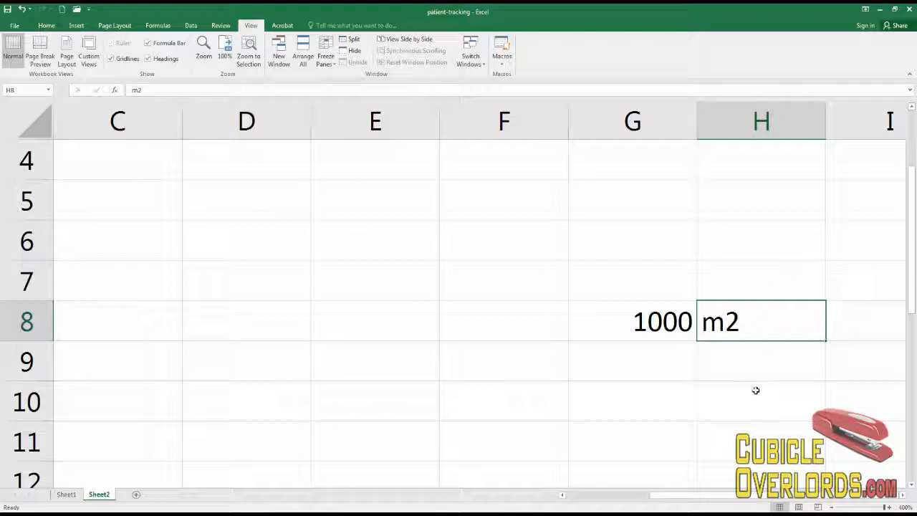
pyautogui.click(741, 290)
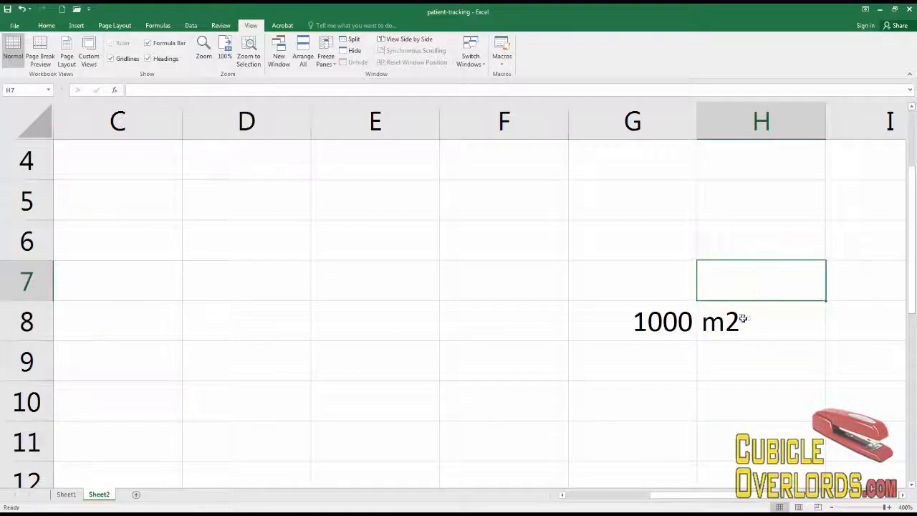
# - Try to format the entire m2 text in cell H8 as superscript
pyautogui.click(743, 322)
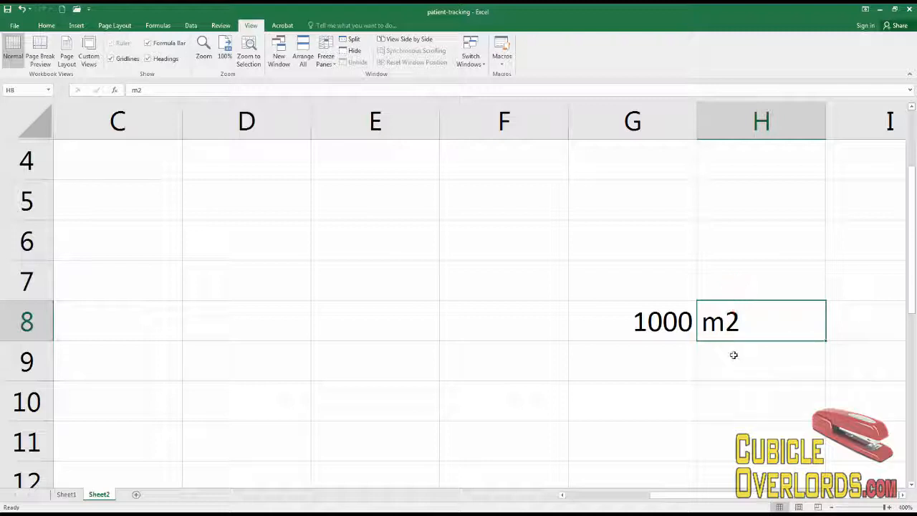
pyautogui.click(46, 25)
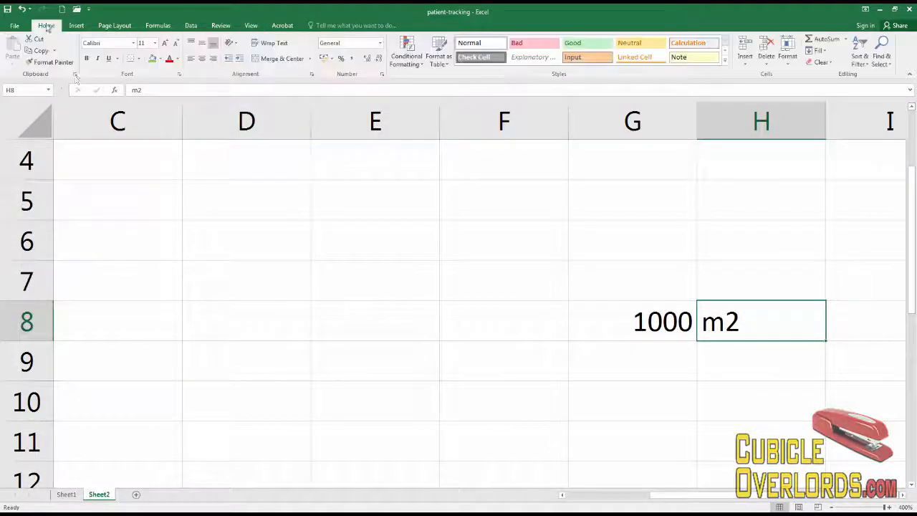
pyautogui.click(313, 77)
pyautogui.click(408, 158)
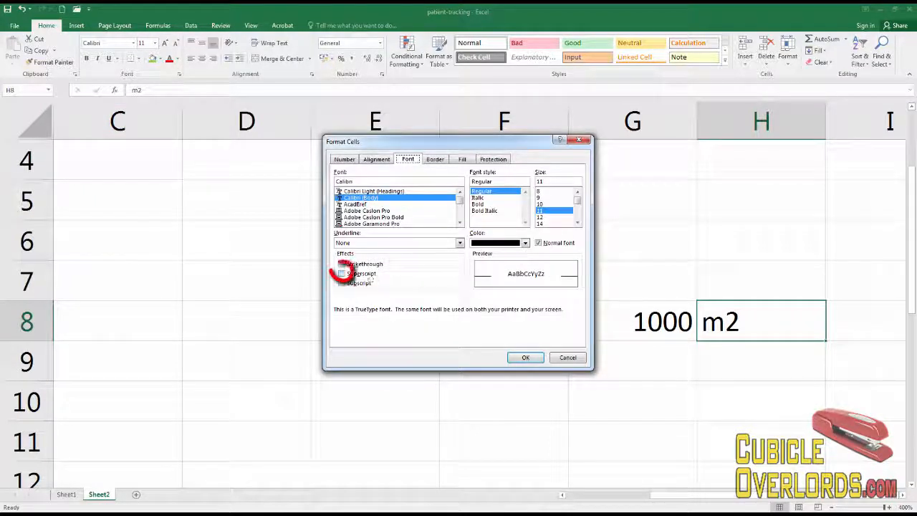
pyautogui.click(341, 273)
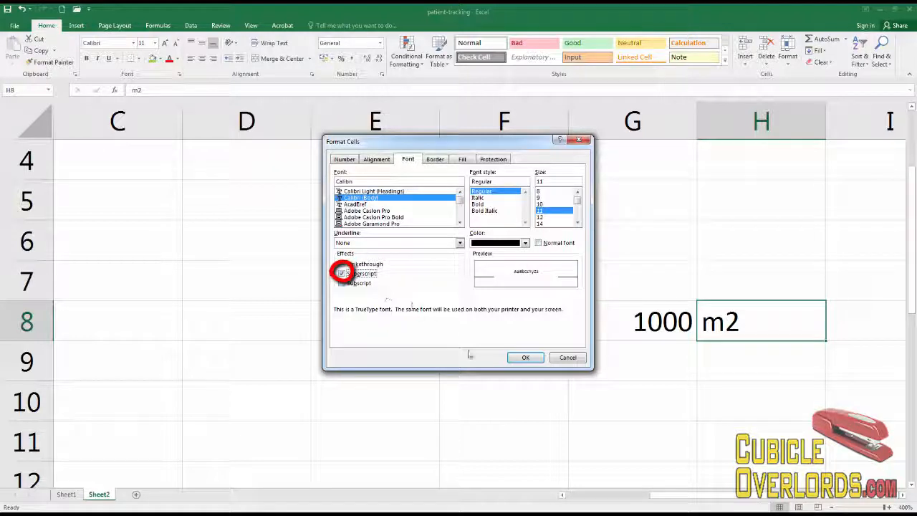
pyautogui.click(525, 357)
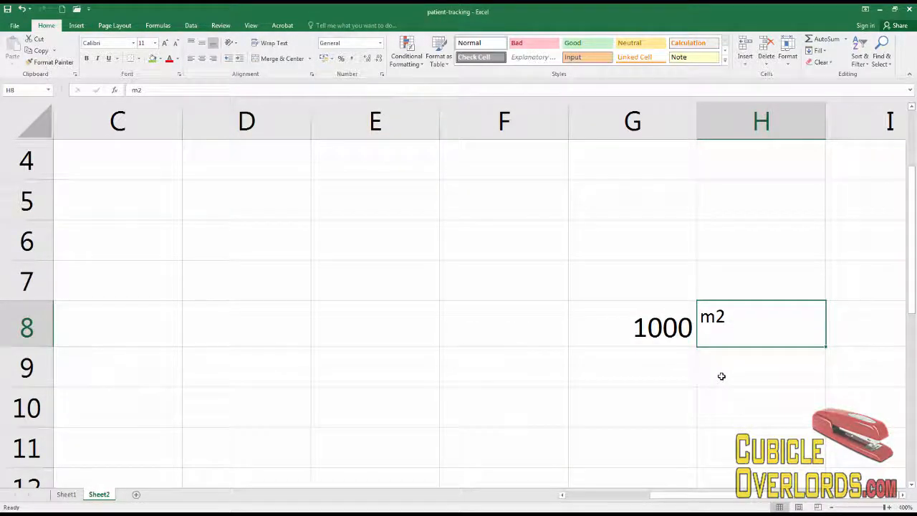
pyautogui.click(721, 375)
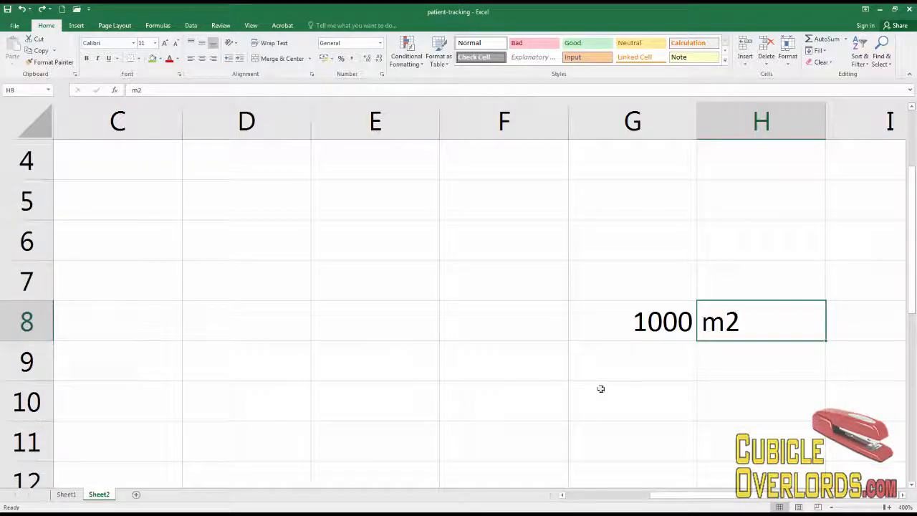
pyautogui.click(717, 364)
pyautogui.click(692, 321)
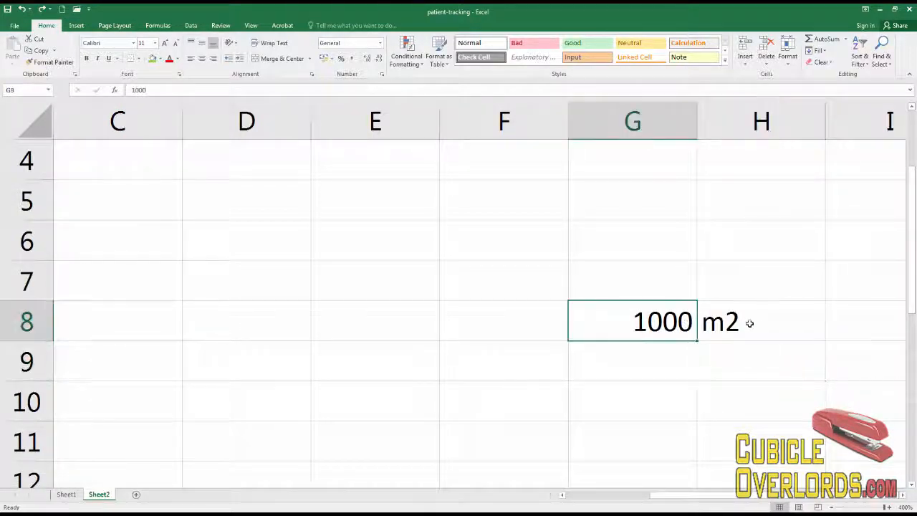
pyautogui.click(749, 321)
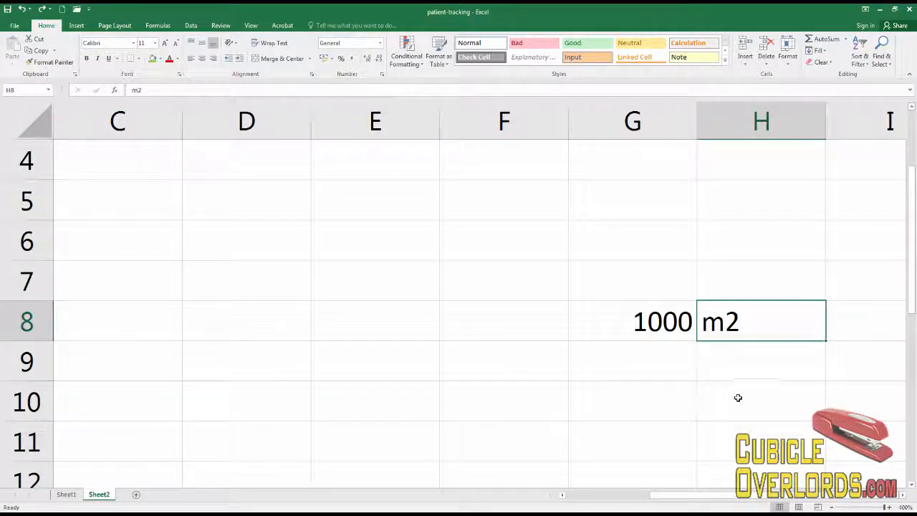
pyautogui.doubleClick(754, 323)
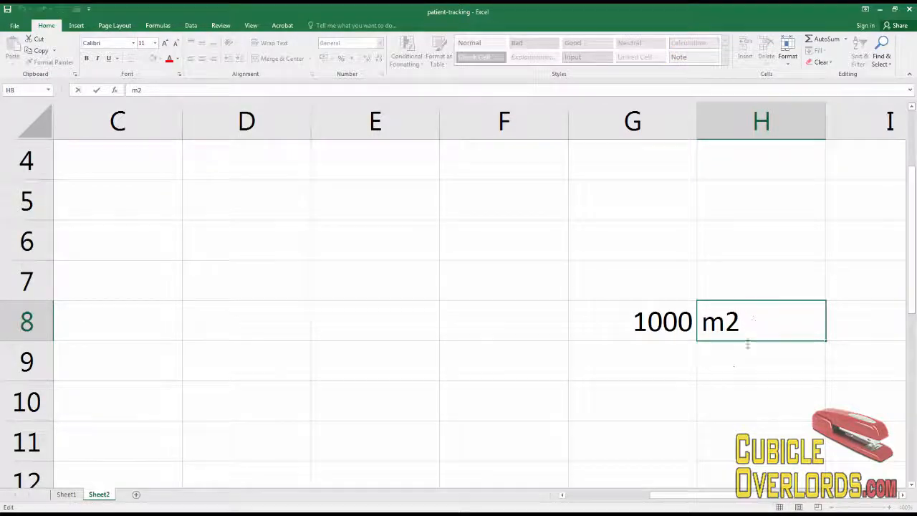
pyautogui.click(731, 366)
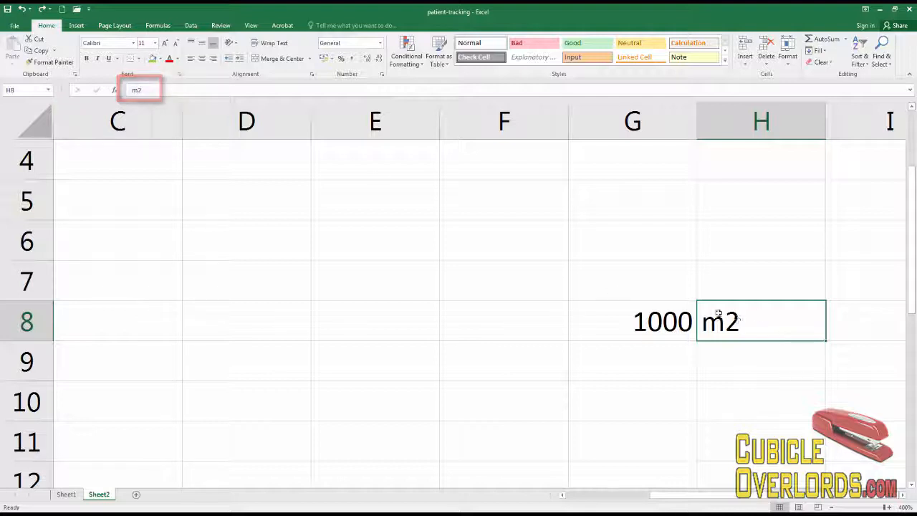
pyautogui.click(136, 90)
pyautogui.press('Escape')
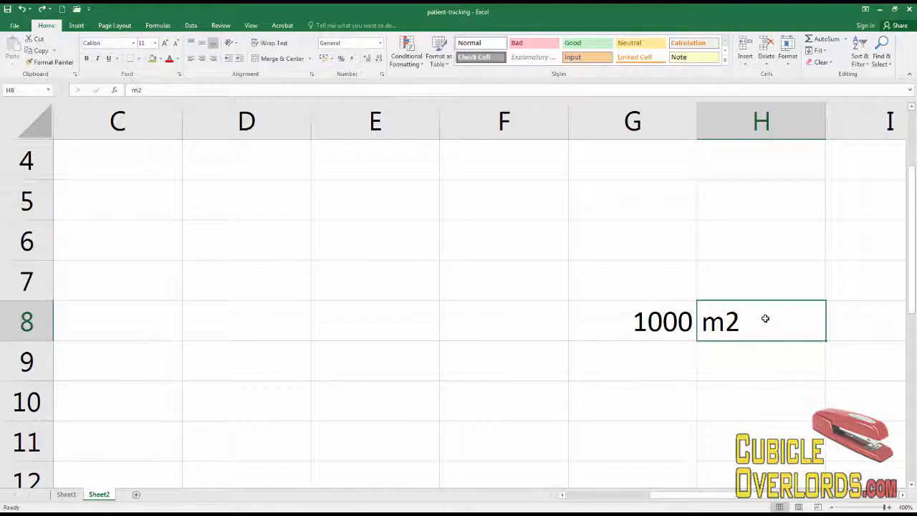
pyautogui.press('F2')
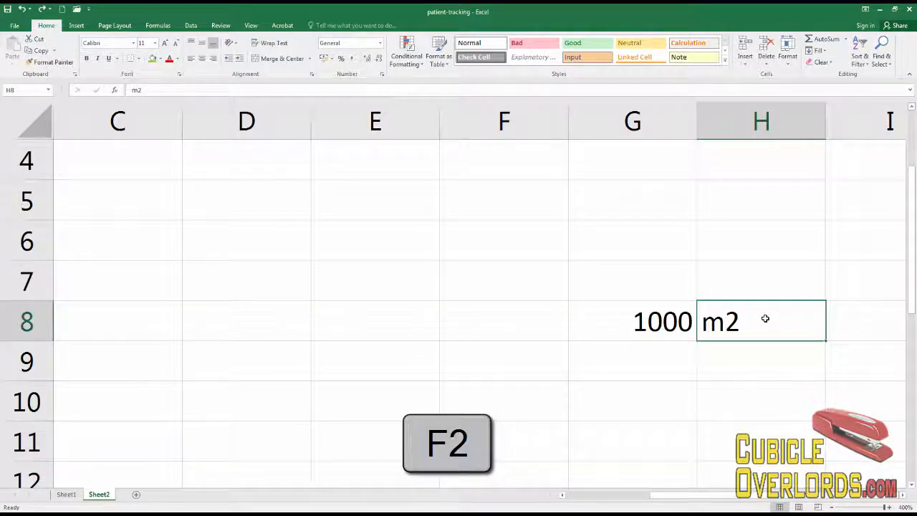
pyautogui.press('F2')
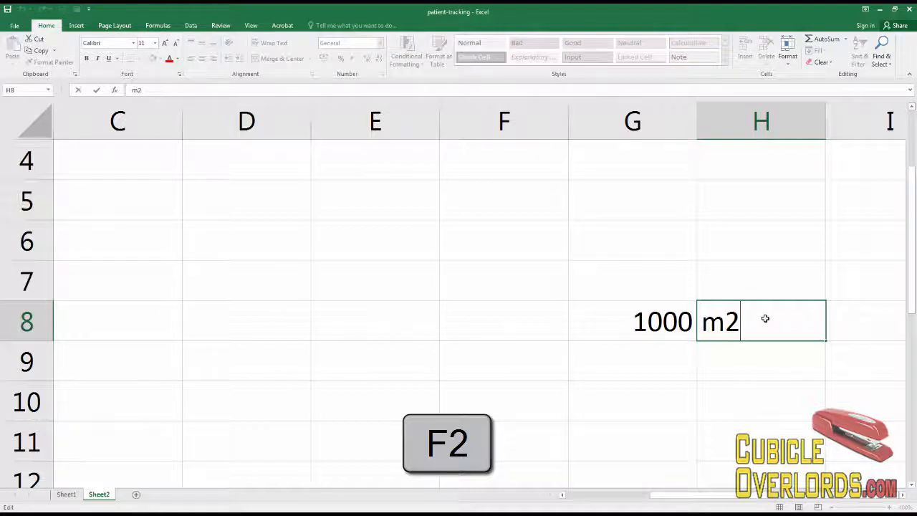
pyautogui.press('Escape')
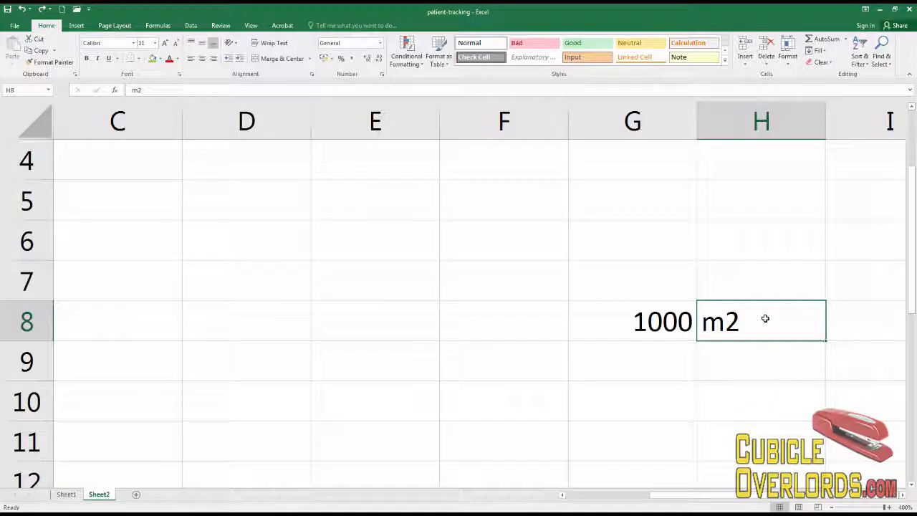
# - Try superscript formatting on only the 2 of the m2 text in cell H8, and undo it
pyautogui.press('F2')
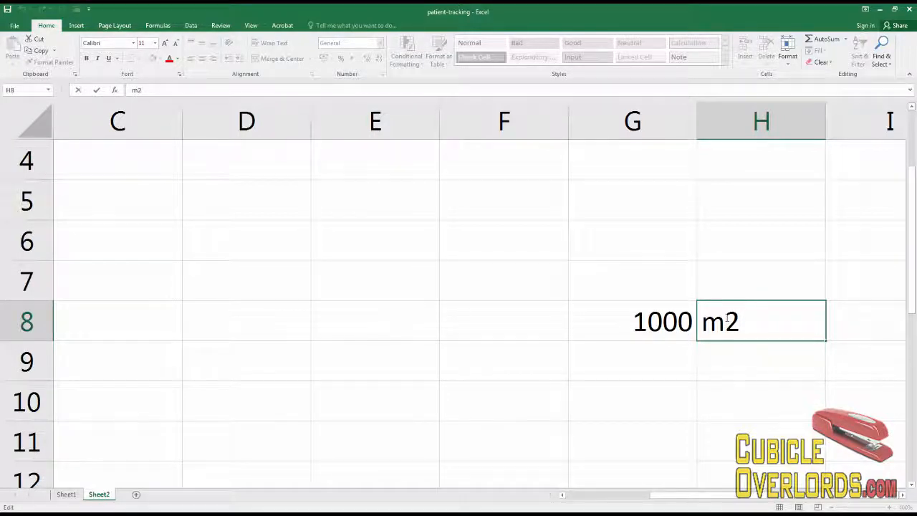
pyautogui.moveTo(726, 319); pyautogui.dragTo(741, 322)
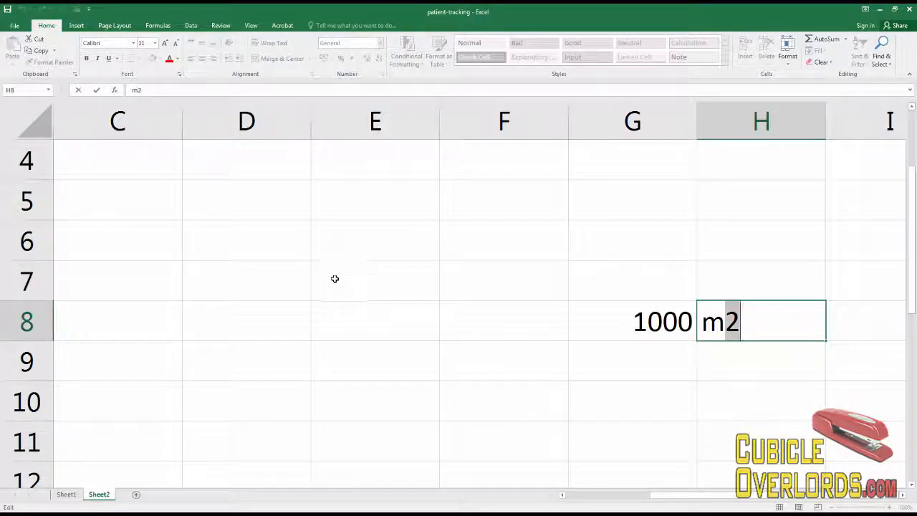
pyautogui.click(180, 75)
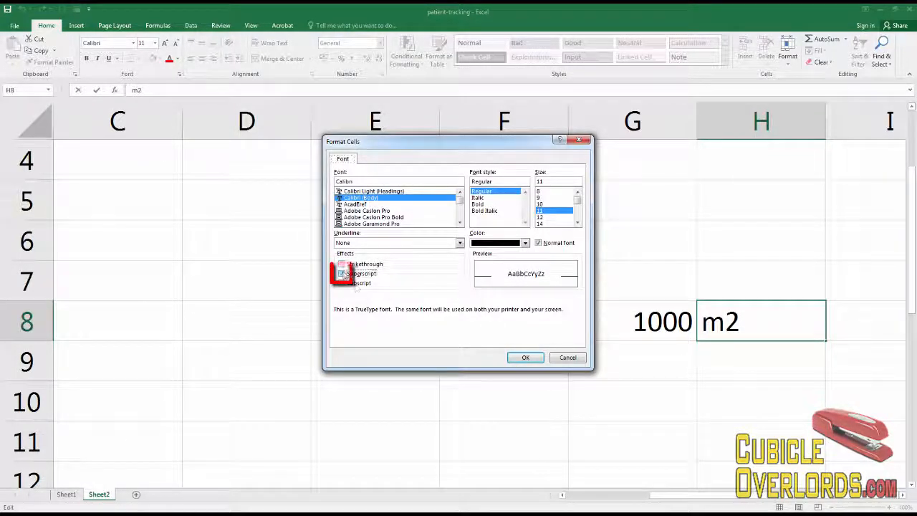
pyautogui.click(344, 273)
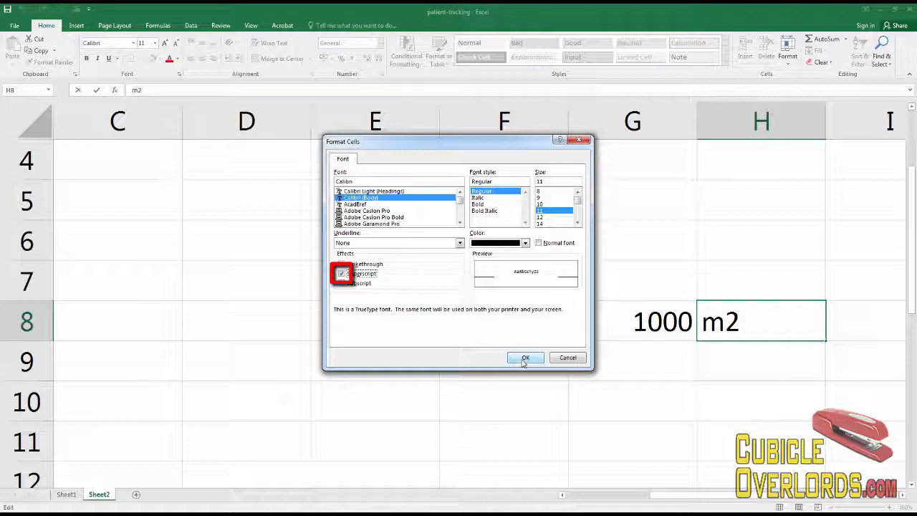
pyautogui.click(524, 358)
pyautogui.click(603, 343)
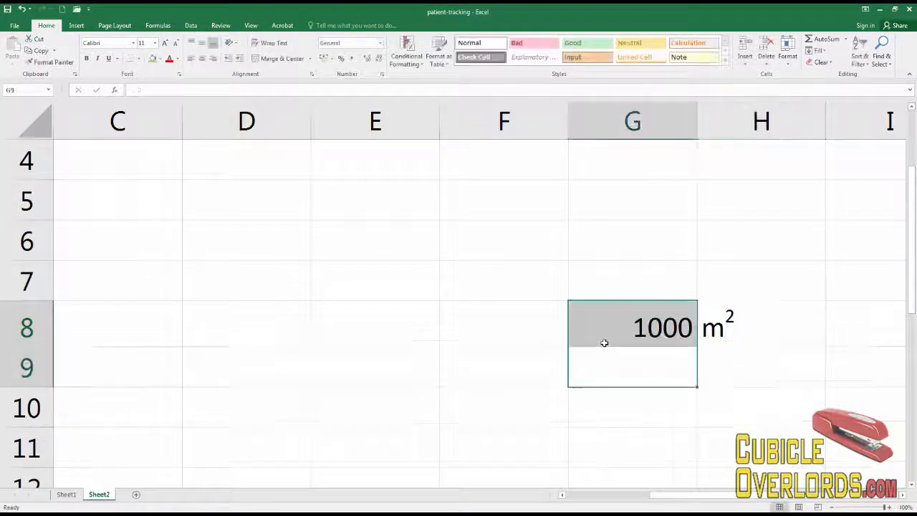
pyautogui.click(808, 361)
pyautogui.click(780, 315)
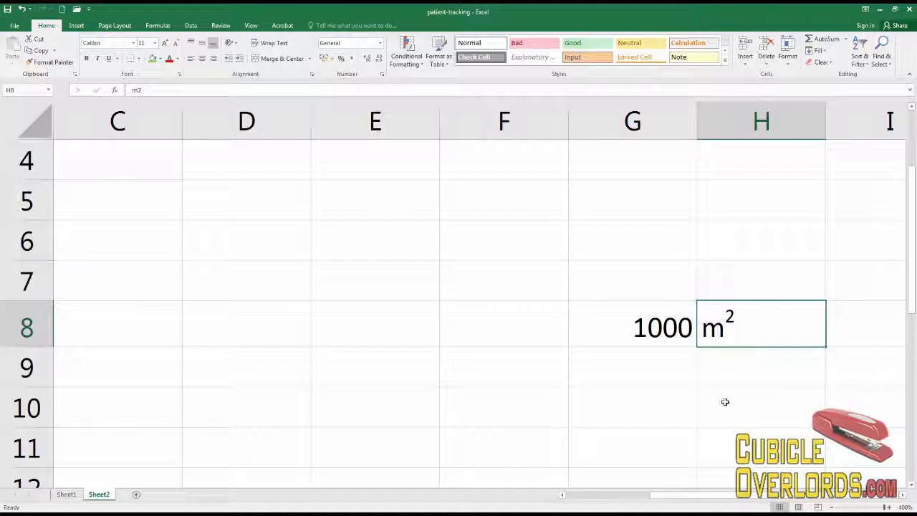
pyautogui.click(22, 9)
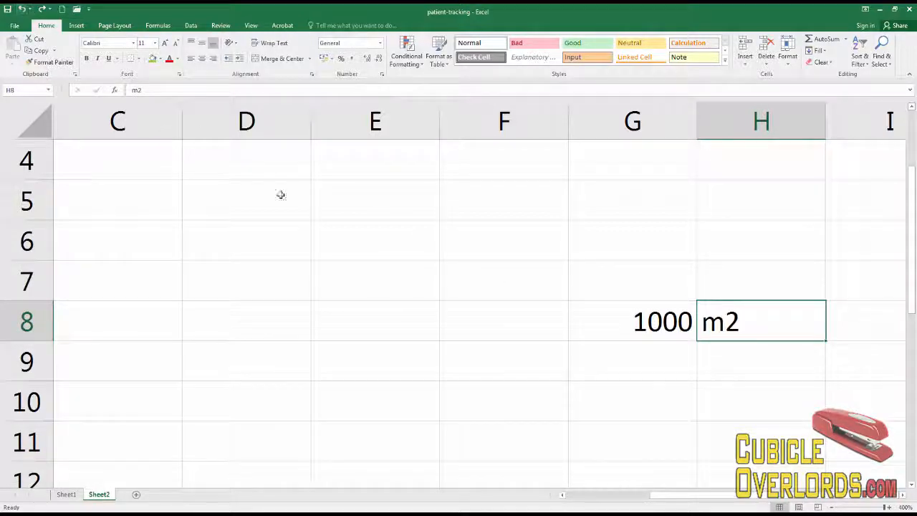
# - Format just the character 2 in cell H8 as superscript, leaving the m as normal text
pyautogui.click(691, 388)
pyautogui.click(737, 311)
pyautogui.doubleClick(743, 331)
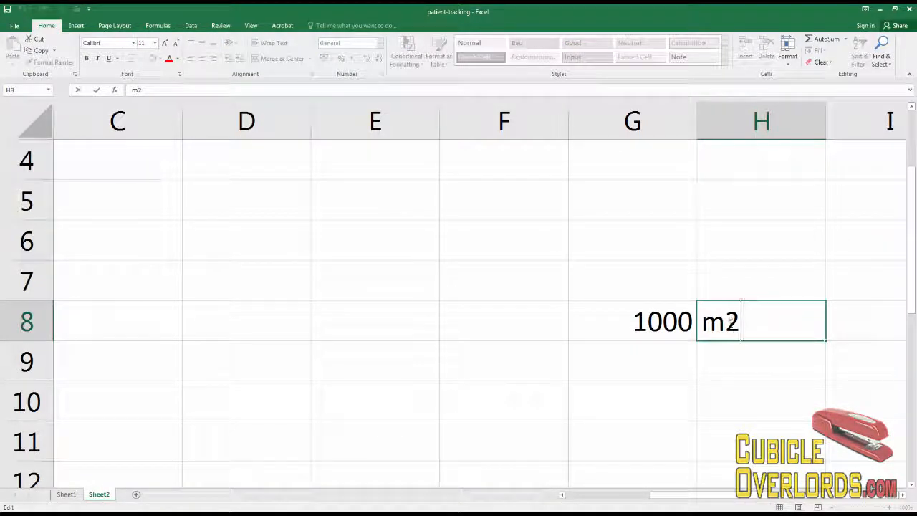
pyautogui.moveTo(729, 322); pyautogui.dragTo(739, 323)
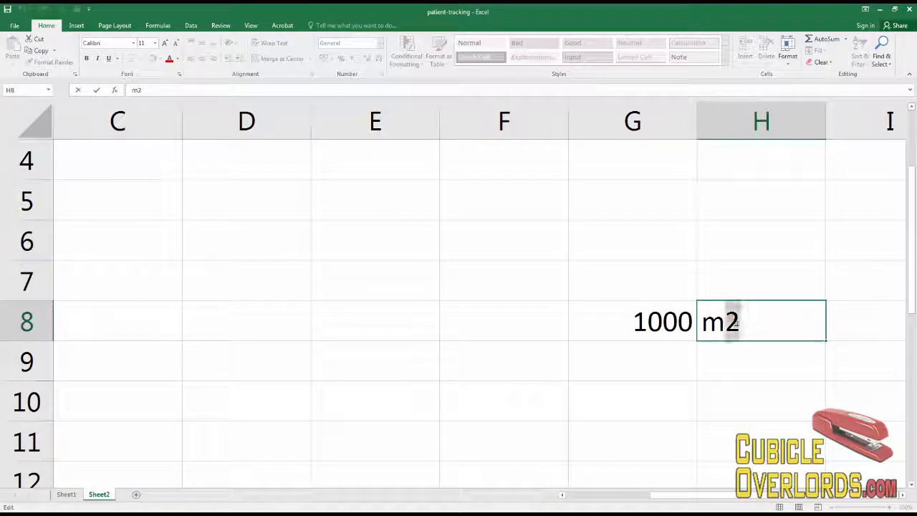
pyautogui.click(179, 74)
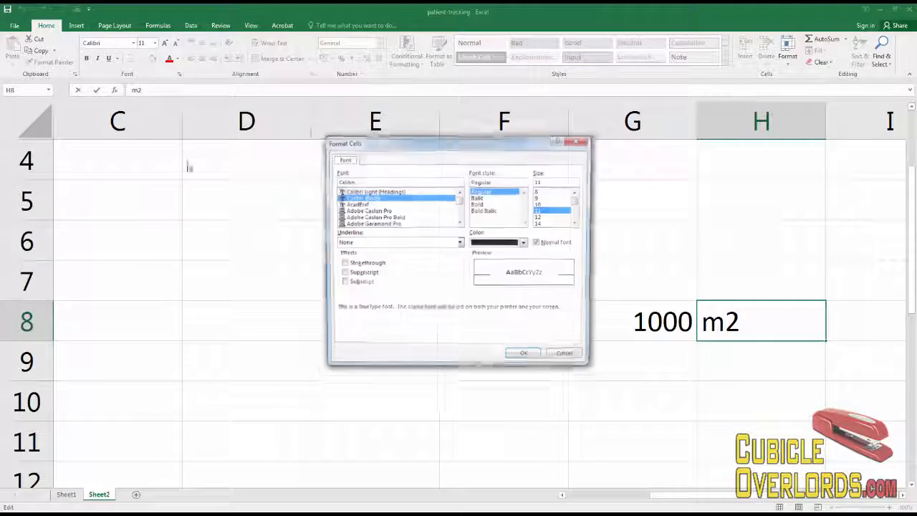
pyautogui.click(342, 274)
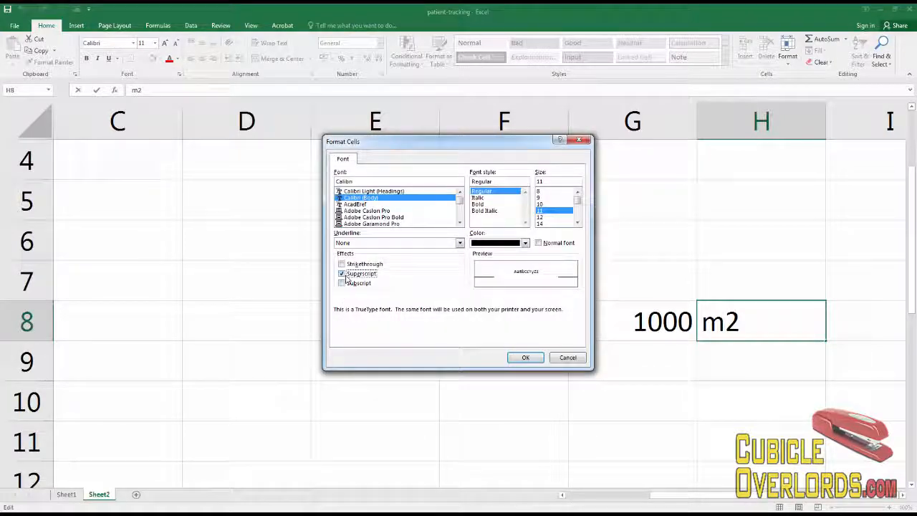
pyautogui.click(524, 356)
pyautogui.click(497, 376)
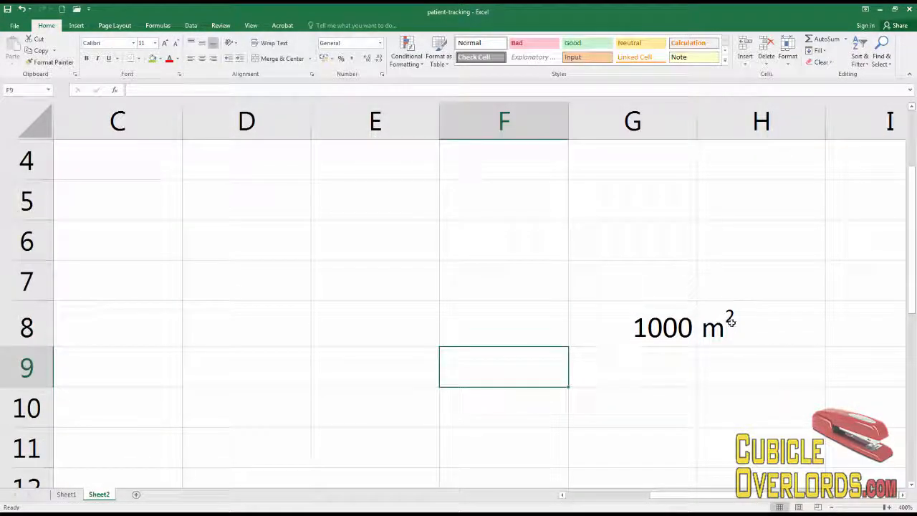
pyautogui.click(731, 377)
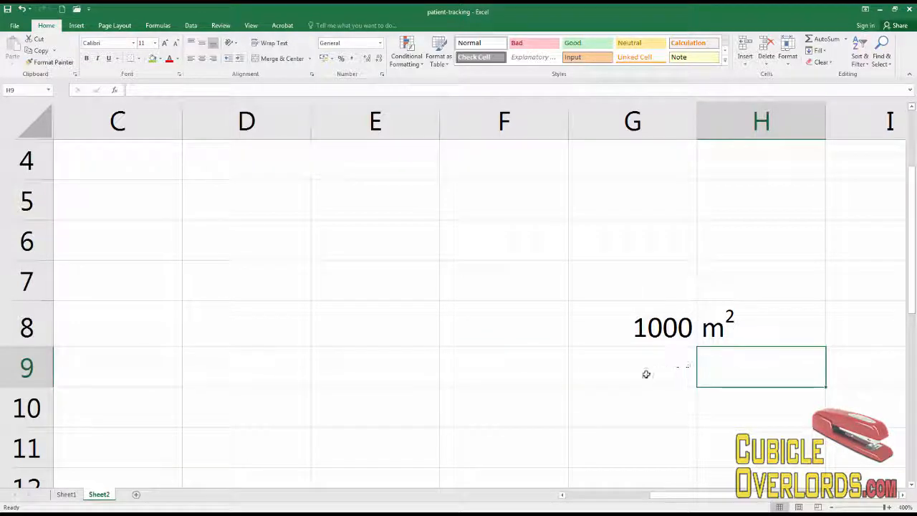
pyautogui.click(713, 337)
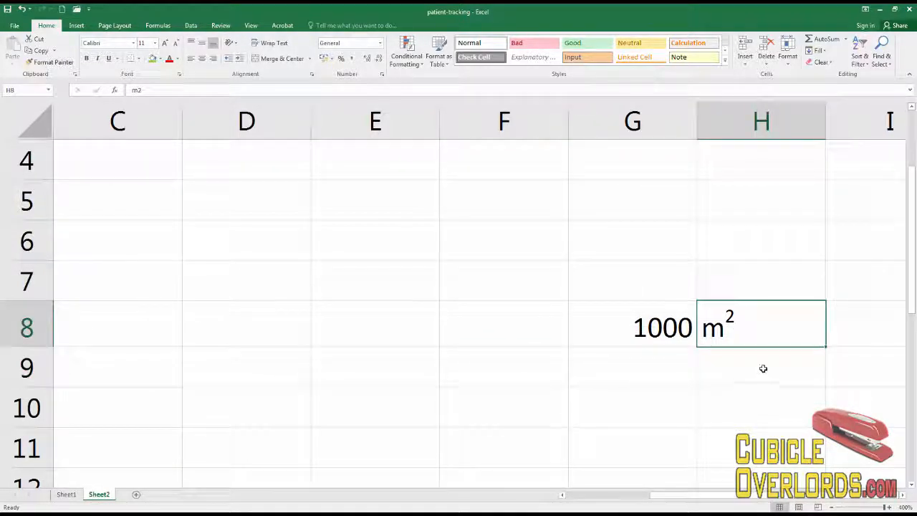
# - Enter 1000 in cell G9 and the unit m, without the suggested 2, in cell H9
pyautogui.click(659, 368)
pyautogui.click(728, 375)
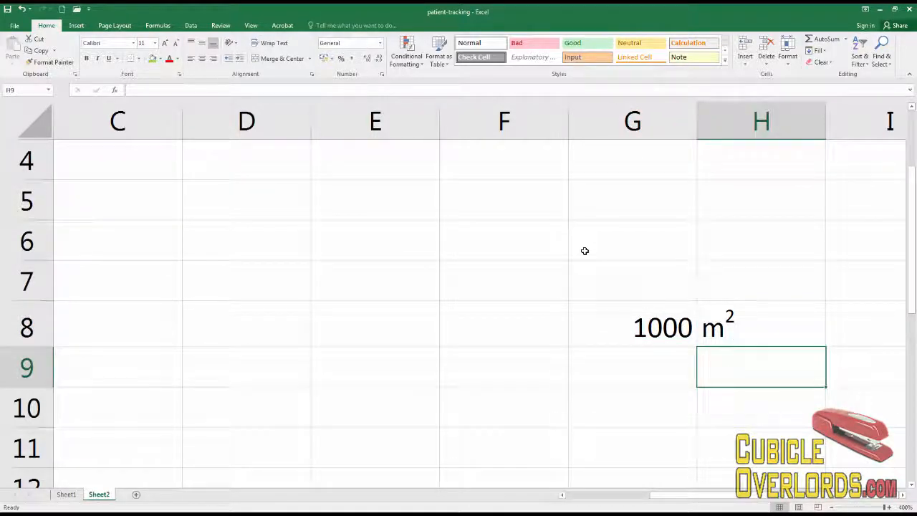
pyautogui.press('Left')
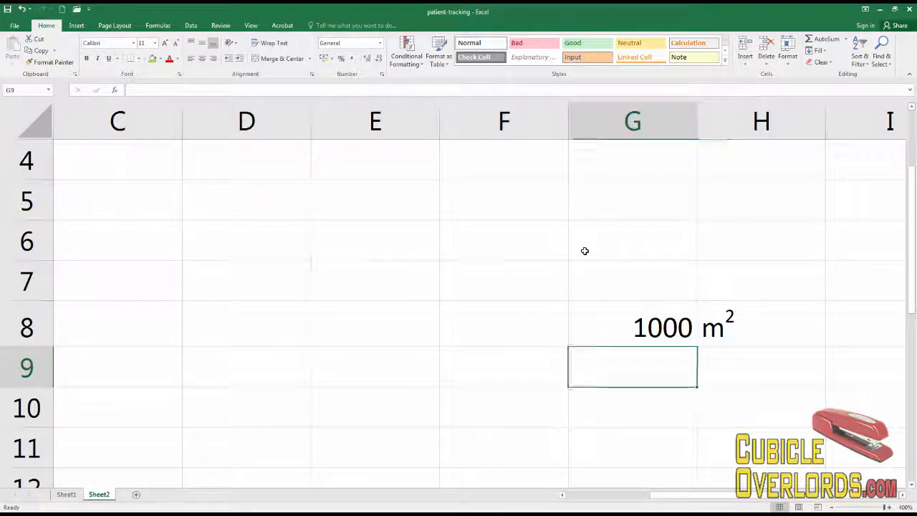
pyautogui.write('1000')
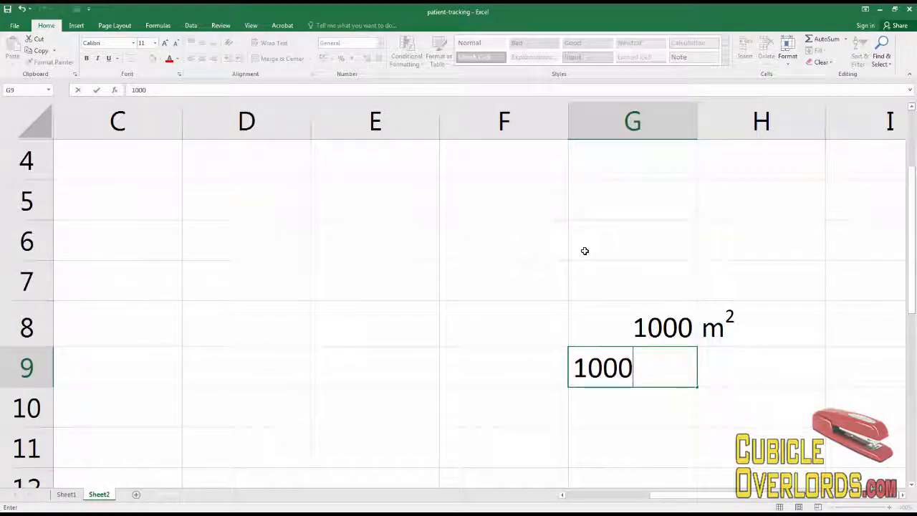
pyautogui.press('Tab')
pyautogui.write('m2')
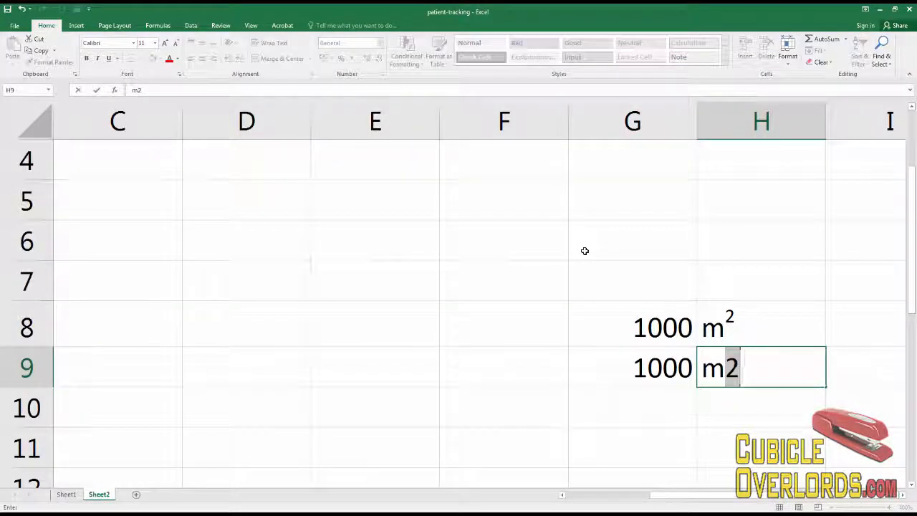
pyautogui.press('BackSpace')
pyautogui.press('F2')
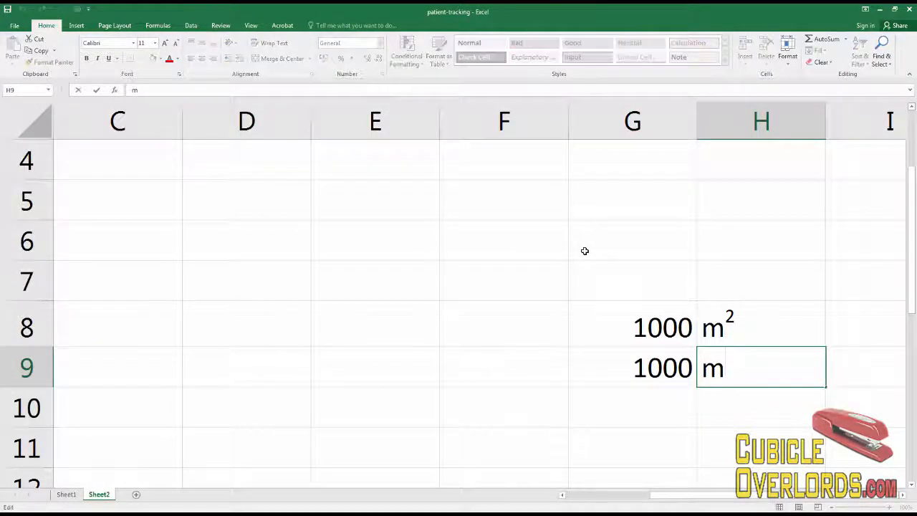
# - Extend the unit text in cell H9 to read m(Note 3)
pyautogui.write('(')
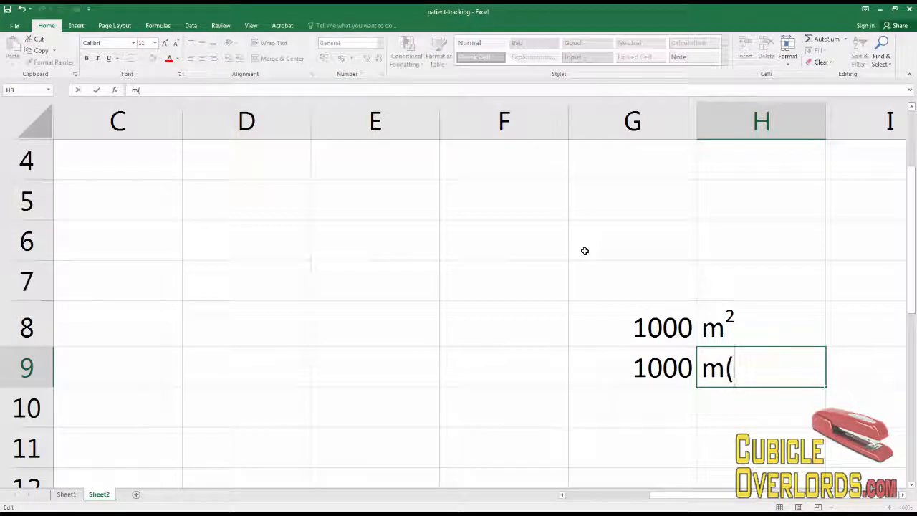
pyautogui.write('3)')
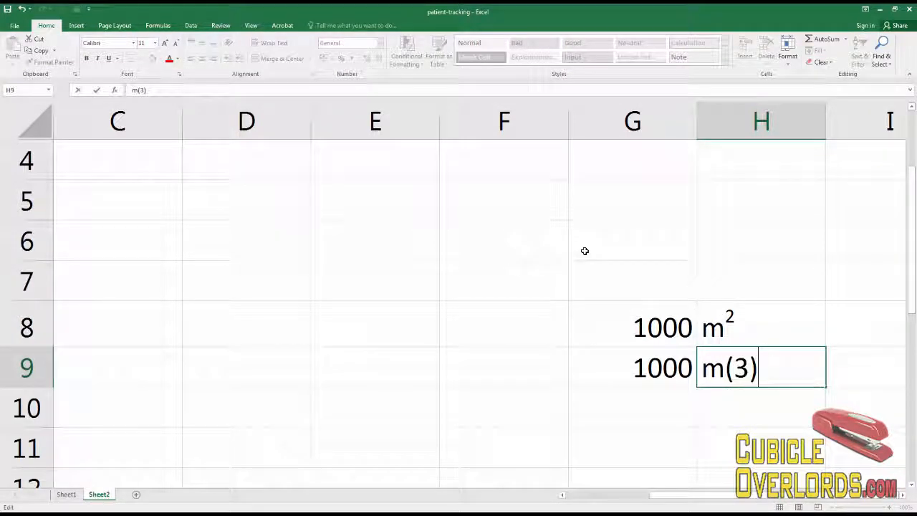
pyautogui.press('Left')
pyautogui.press('Left')
pyautogui.write('Note')
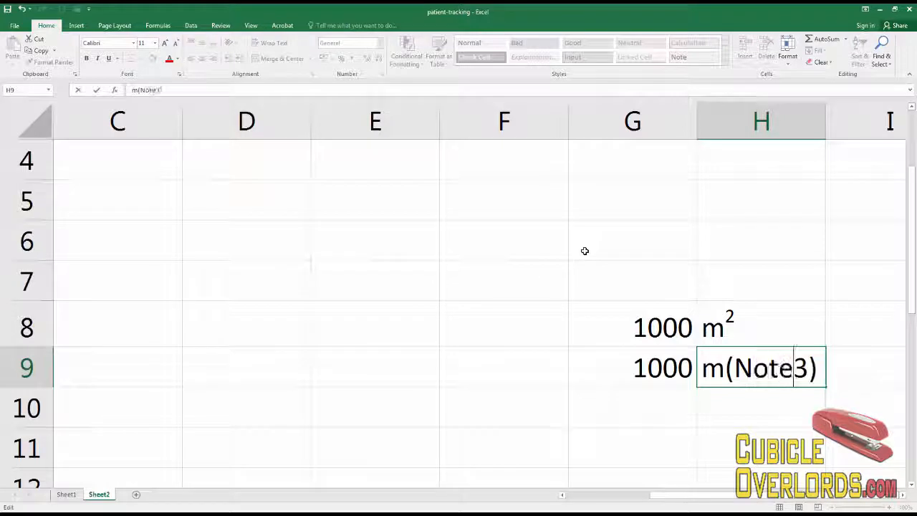
pyautogui.press('Return')
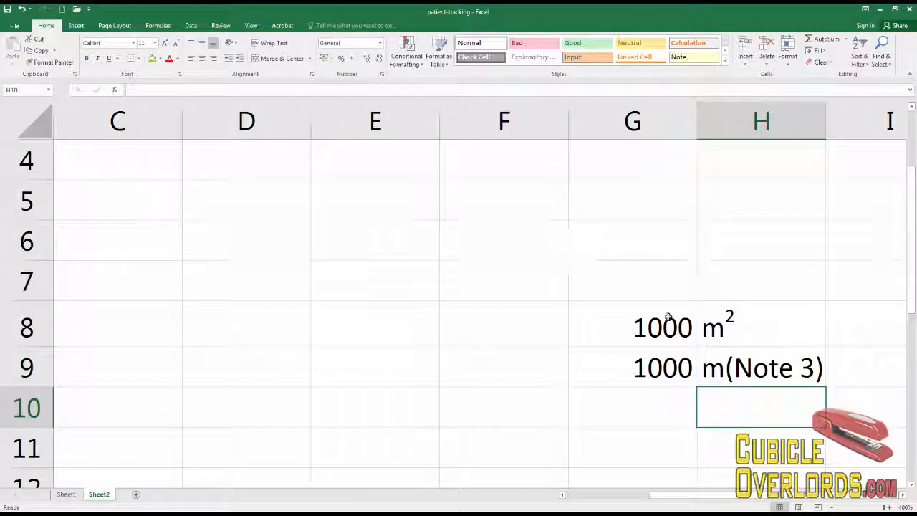
# - Format only the (Note 3) part of the text in cell H9 as subscript
pyautogui.click(748, 372)
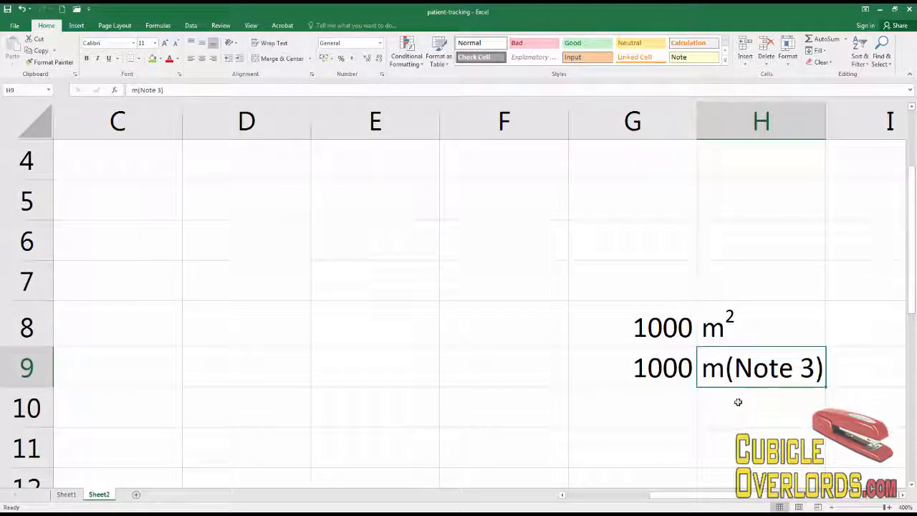
pyautogui.press('F2')
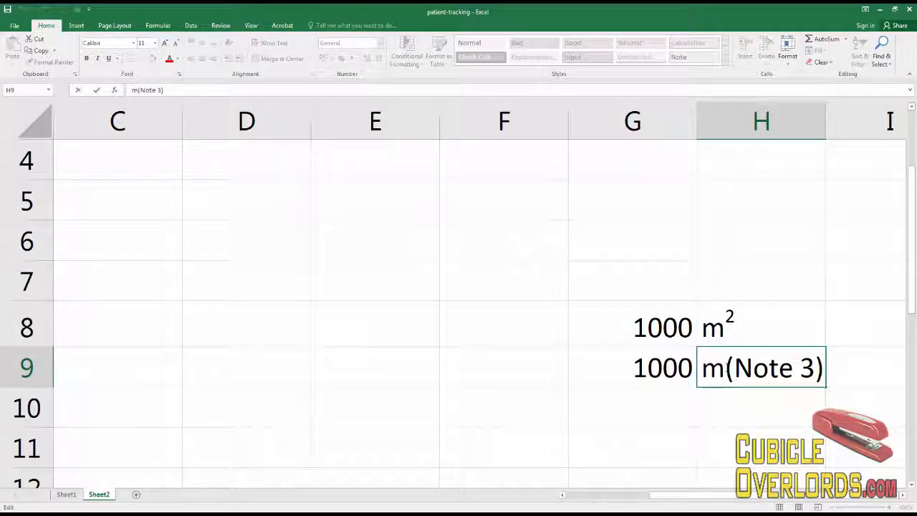
pyautogui.moveTo(725, 367); pyautogui.dragTo(829, 368)
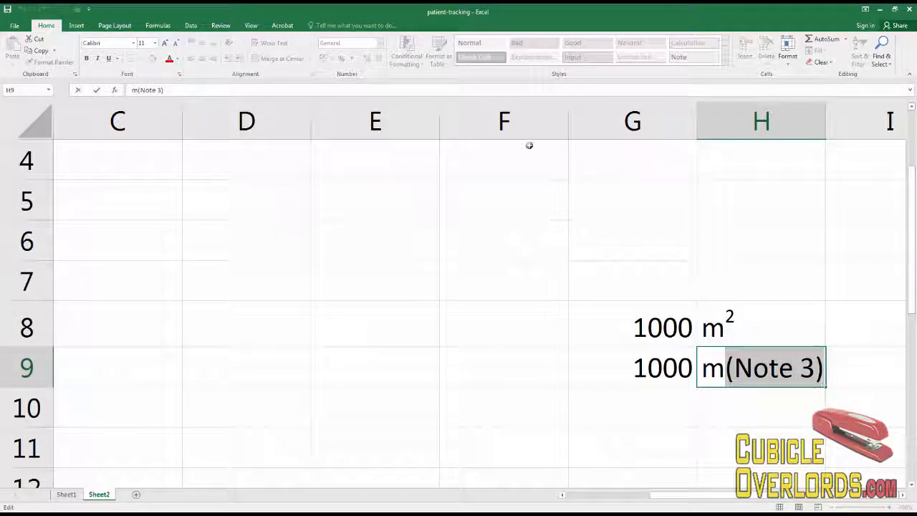
pyautogui.click(179, 74)
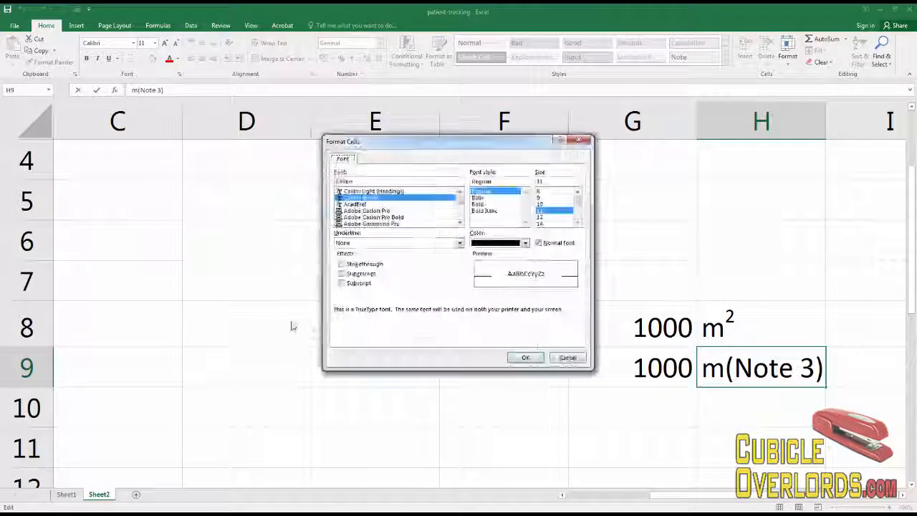
pyautogui.click(348, 283)
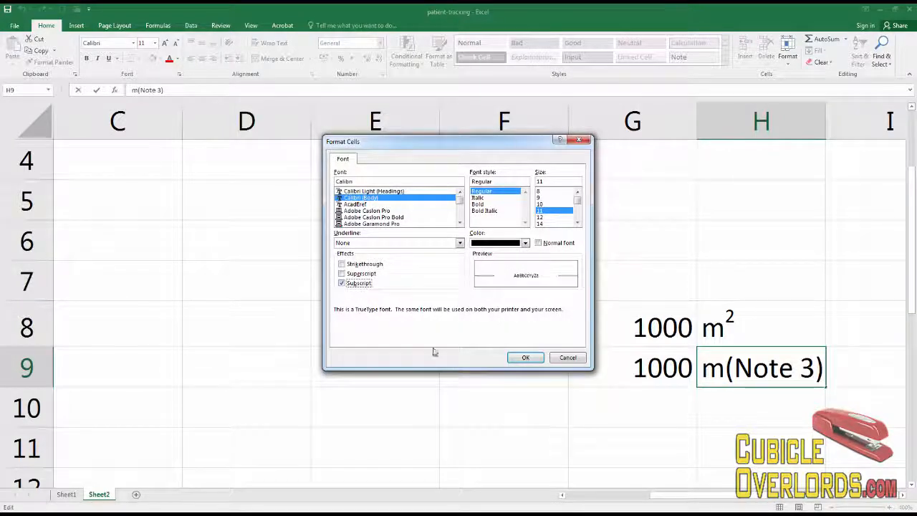
pyautogui.click(526, 359)
pyautogui.click(523, 337)
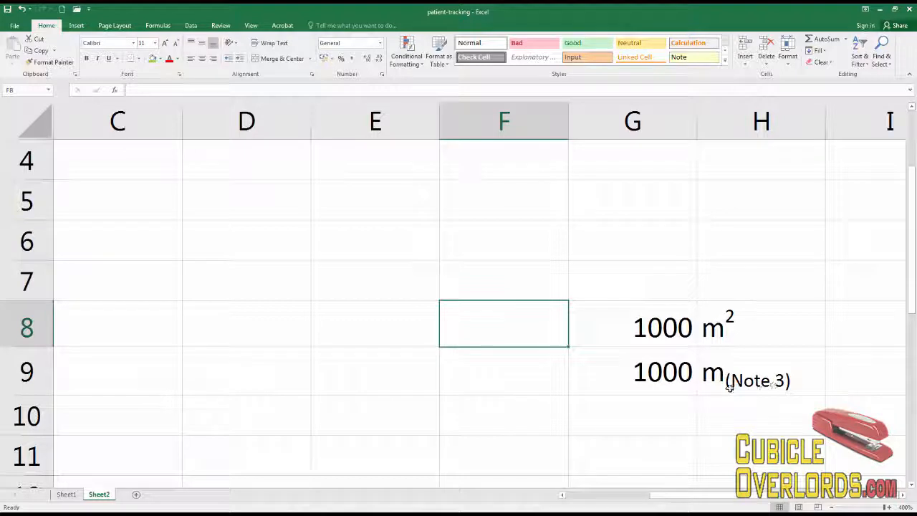
pyautogui.click(759, 387)
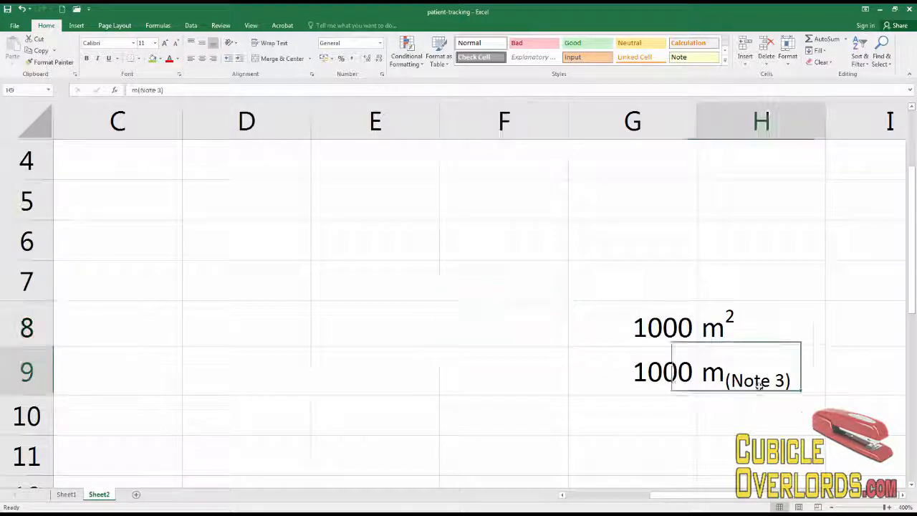
pyautogui.click(672, 337)
pyautogui.click(662, 377)
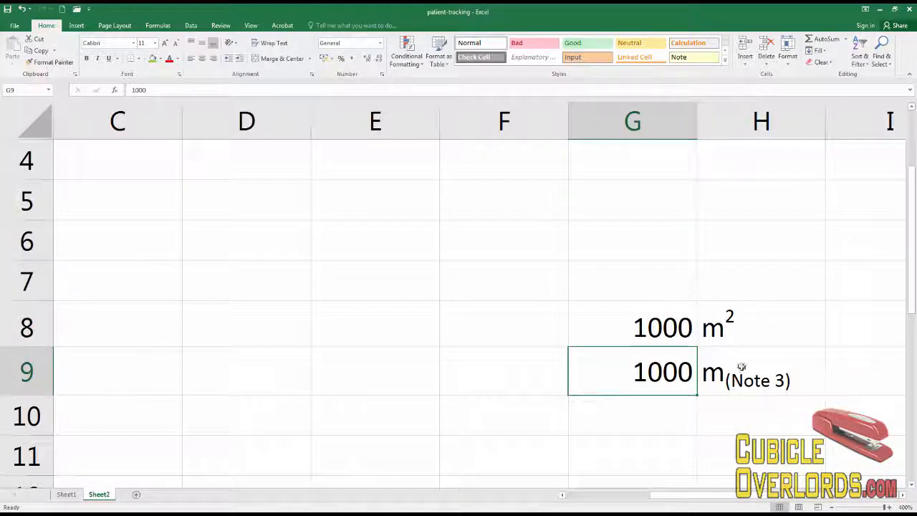
# - Examine the font, alignment, fill and pattern colour options in the cell formatting settings for empty cell E7 without applying anything
pyautogui.click(400, 260)
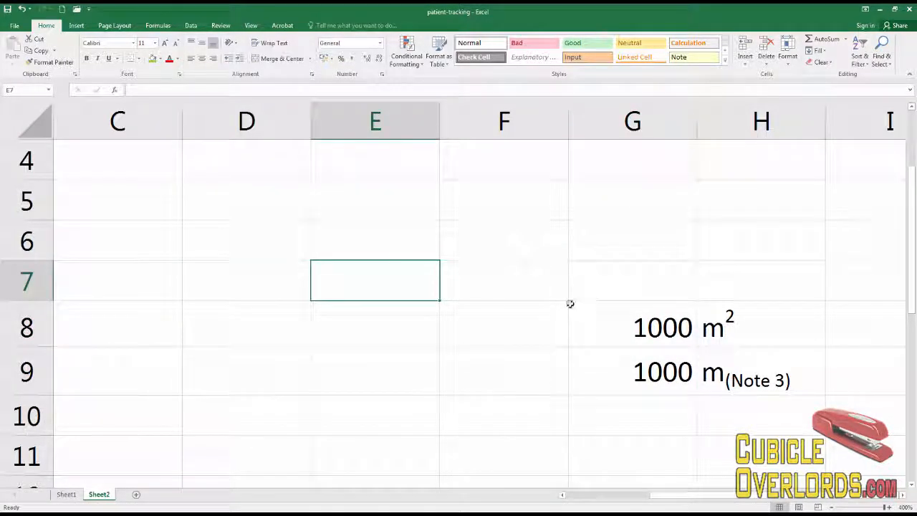
pyautogui.hotkey('ctrl', '1')
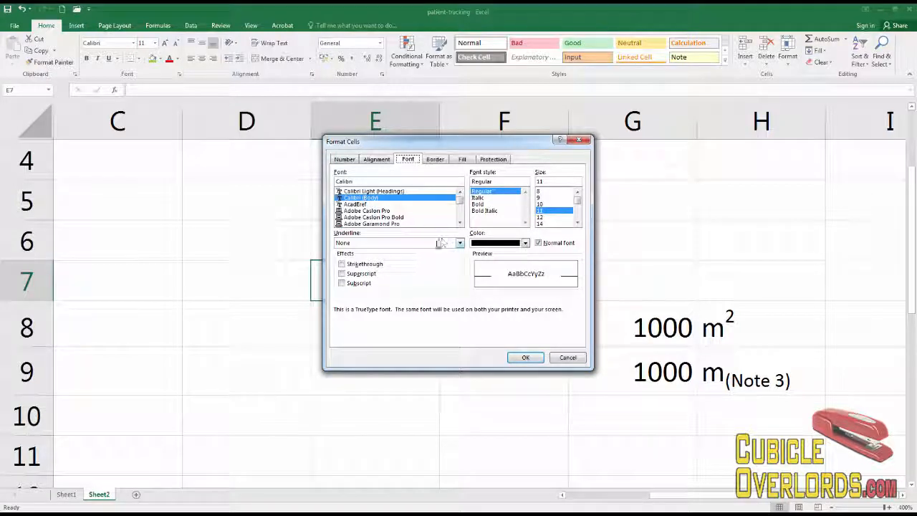
pyautogui.click(380, 161)
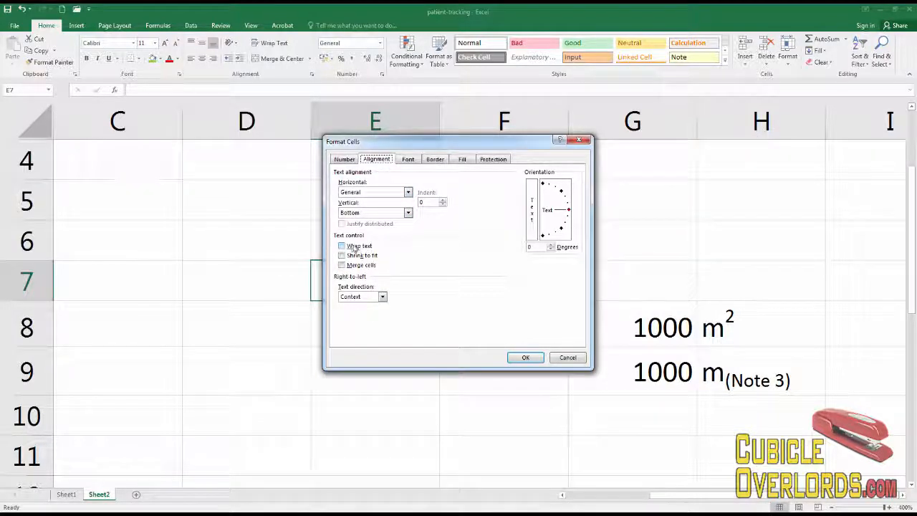
pyautogui.click(463, 159)
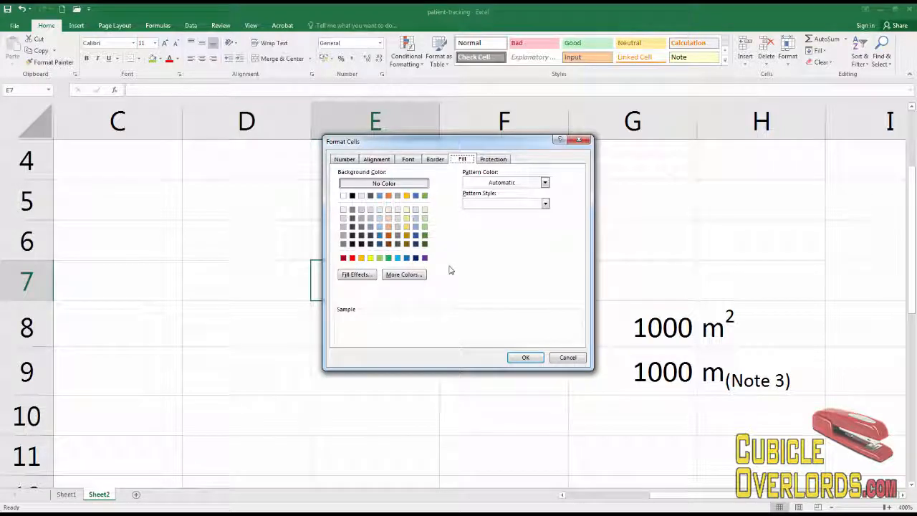
pyautogui.click(544, 183)
pyautogui.click(565, 271)
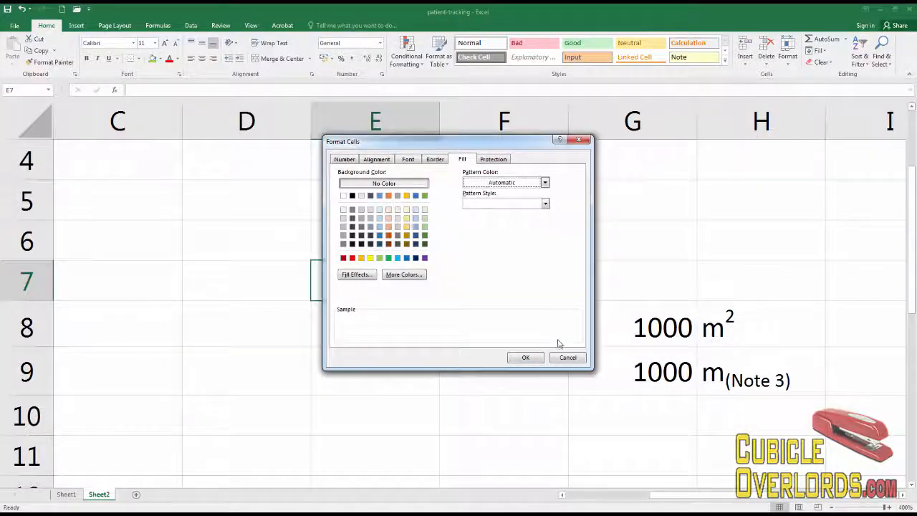
pyautogui.click(565, 357)
# - Fill cells G8:H8 with solid standard red
pyautogui.moveTo(631, 323); pyautogui.dragTo(752, 323)
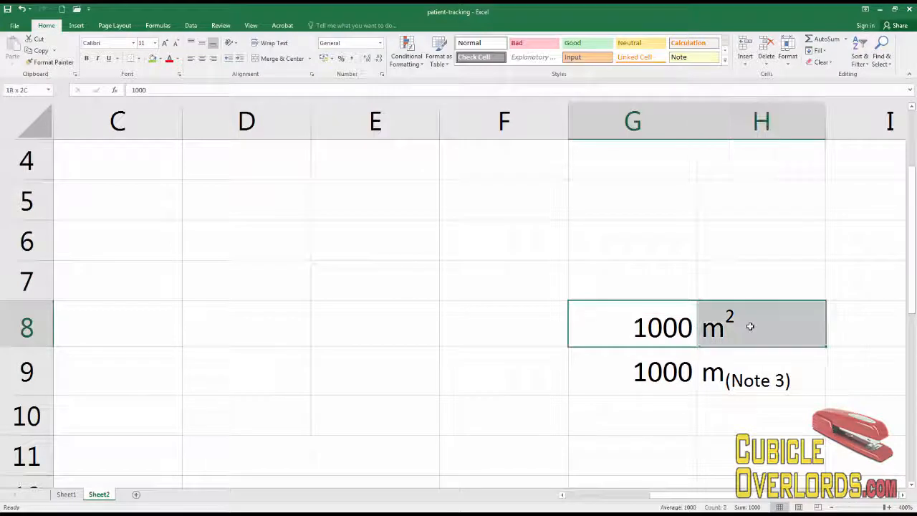
pyautogui.click(180, 77)
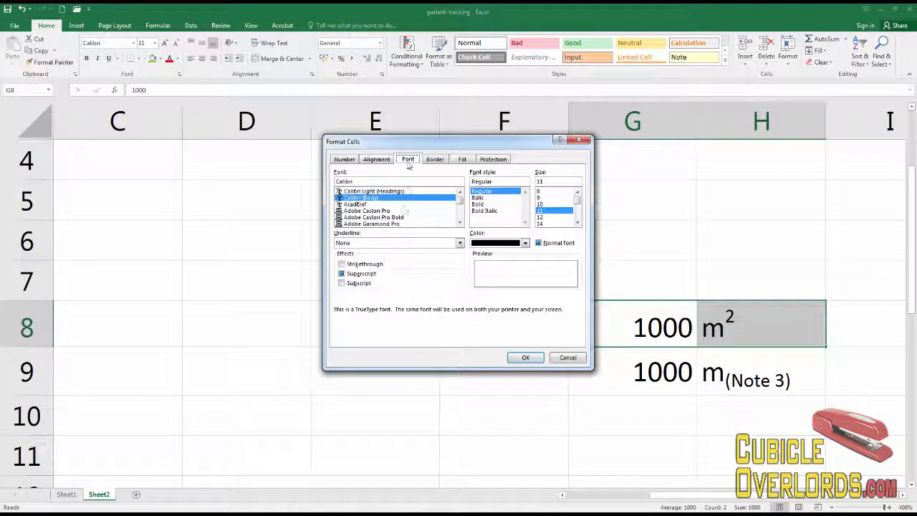
pyautogui.click(462, 159)
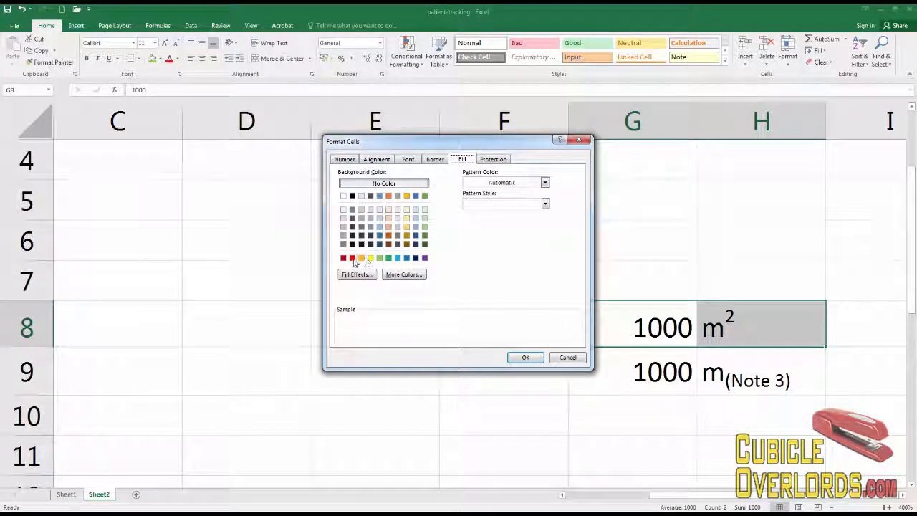
pyautogui.click(352, 258)
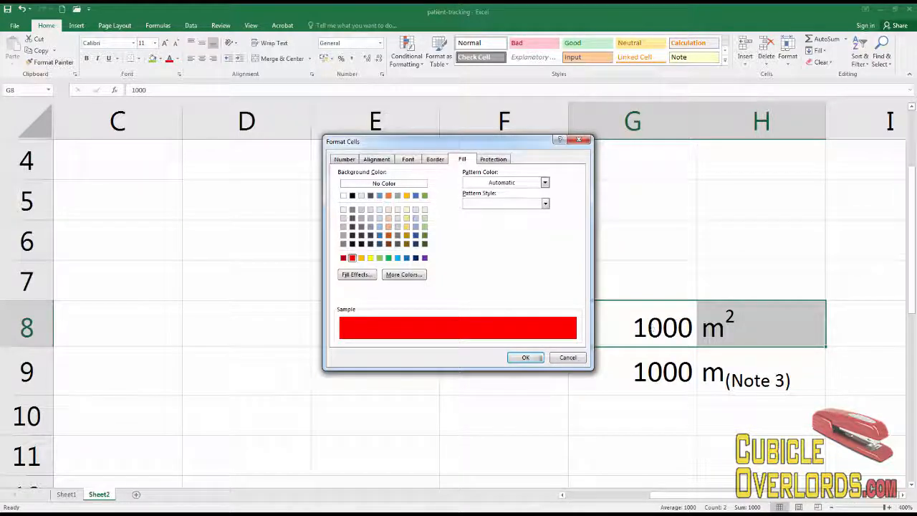
pyautogui.click(524, 357)
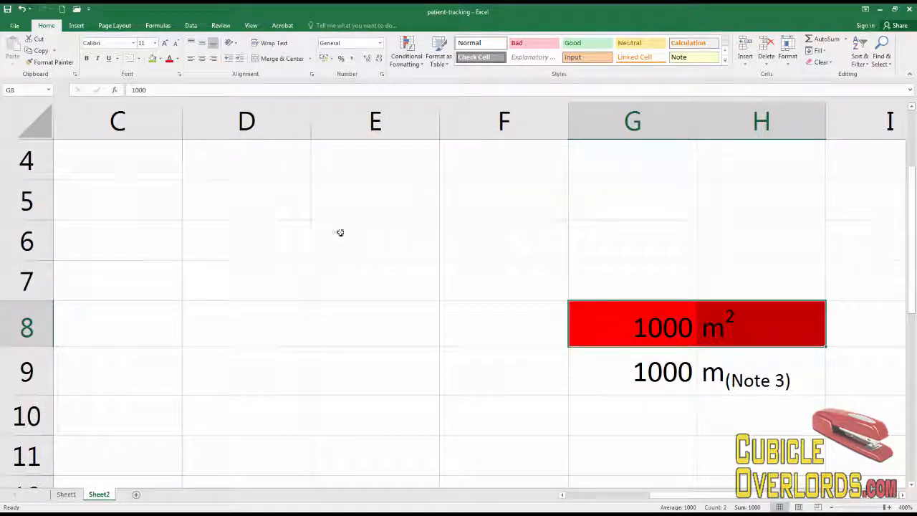
# - Replace the solid fill of cells G8:H8 with a thin diagonal stripe pattern in red and no background colour
pyautogui.click(179, 73)
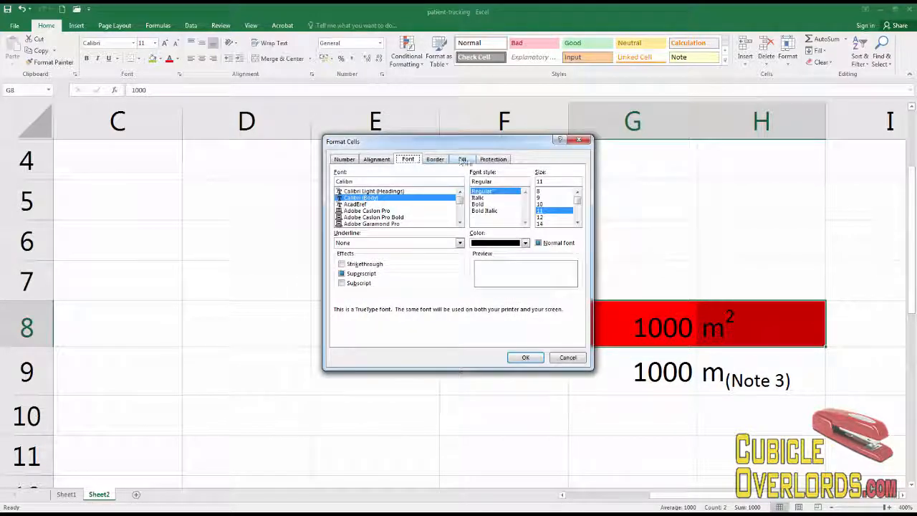
pyautogui.click(462, 159)
pyautogui.click(545, 183)
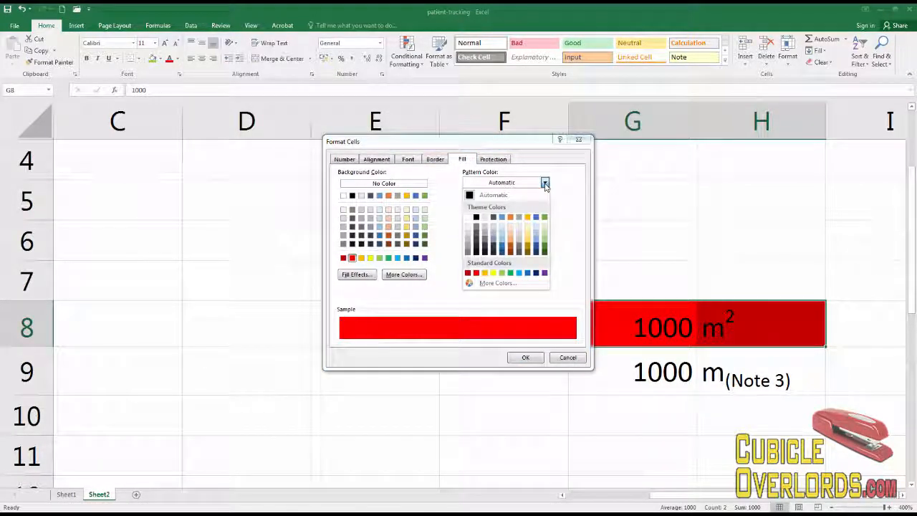
pyautogui.click(476, 273)
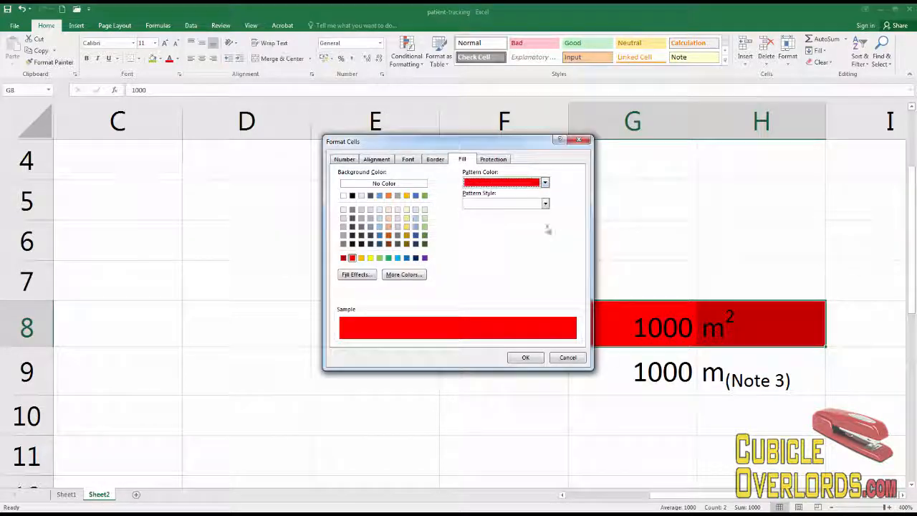
pyautogui.click(545, 204)
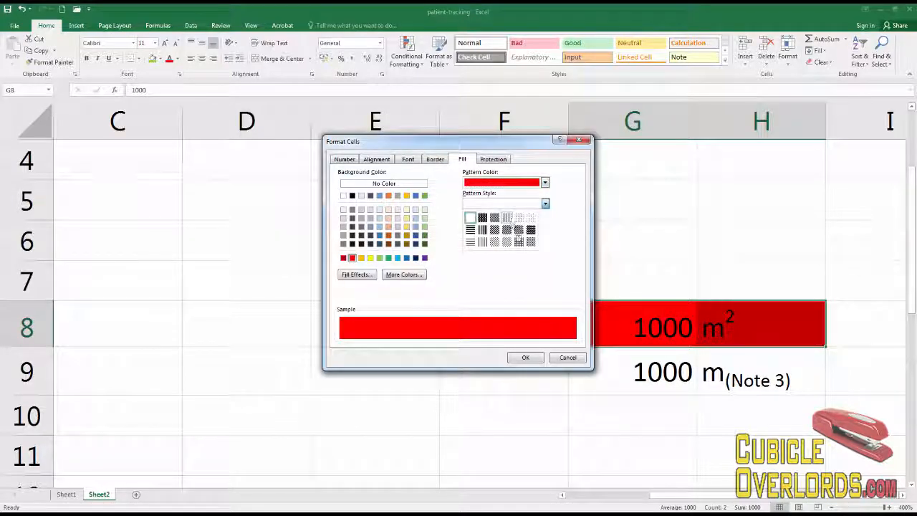
pyautogui.click(495, 241)
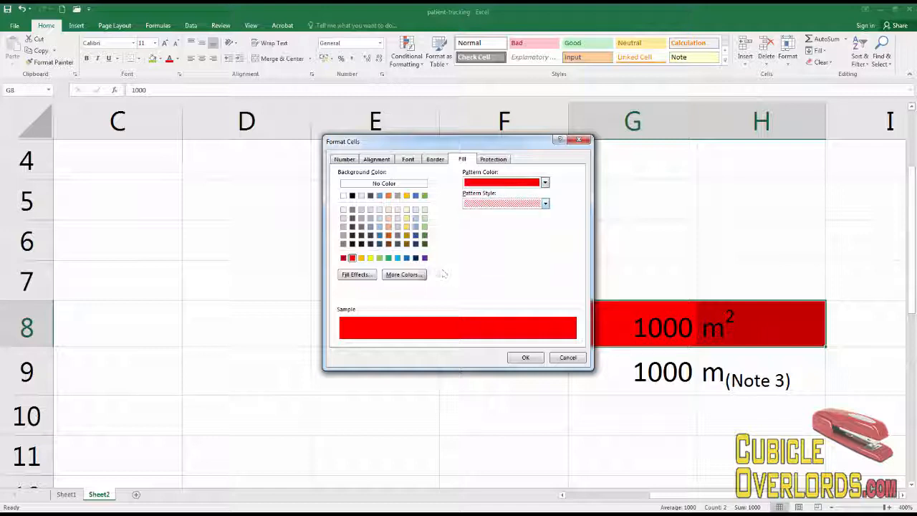
pyautogui.click(365, 184)
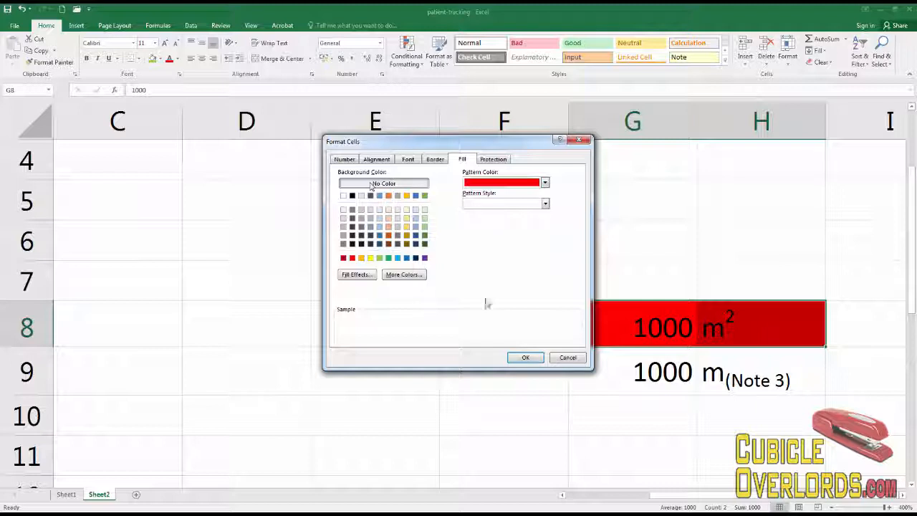
pyautogui.click(545, 203)
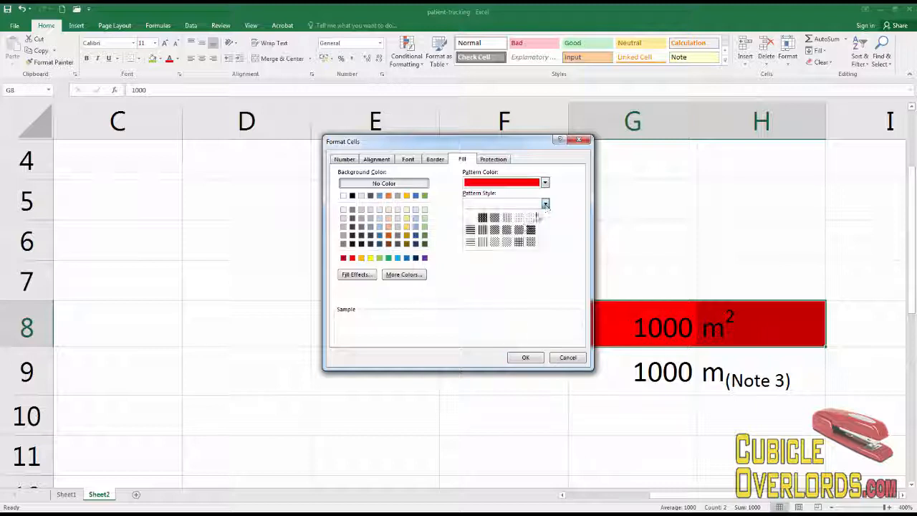
pyautogui.click(500, 243)
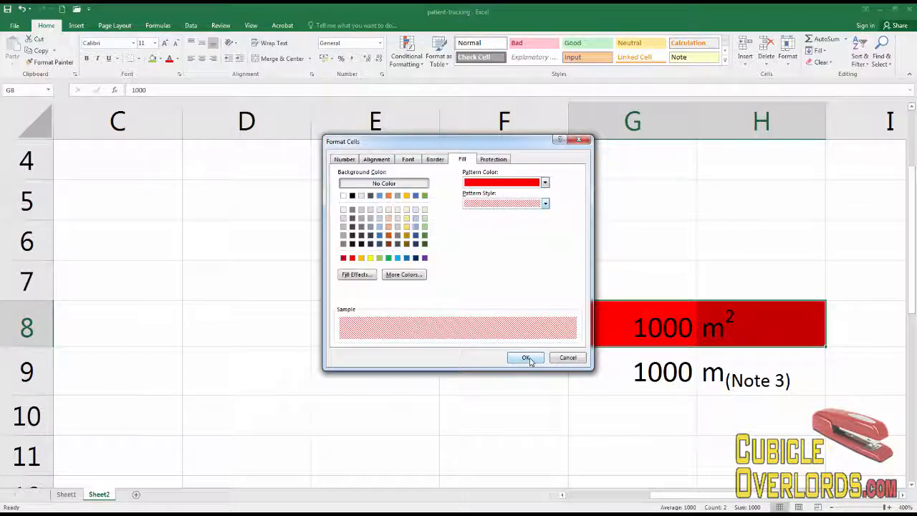
pyautogui.click(527, 358)
pyautogui.click(610, 266)
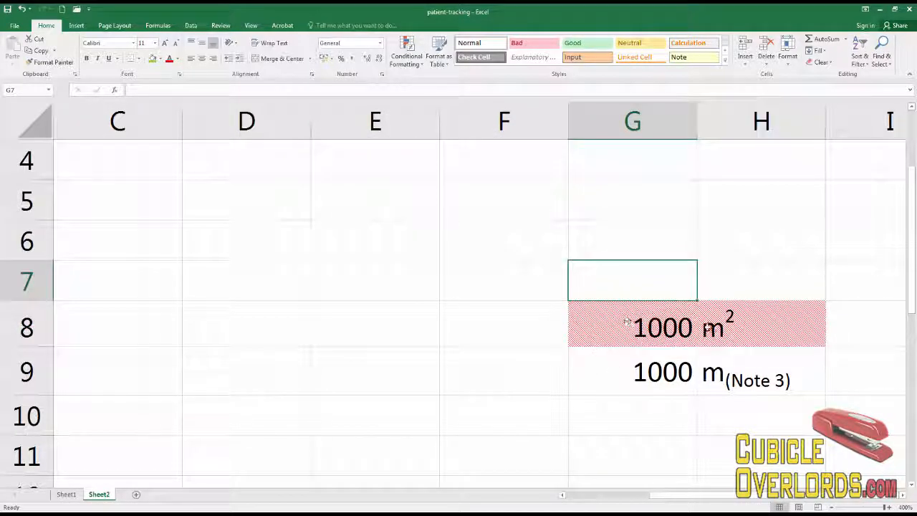
pyautogui.click(687, 331)
pyautogui.click(738, 334)
pyautogui.click(683, 335)
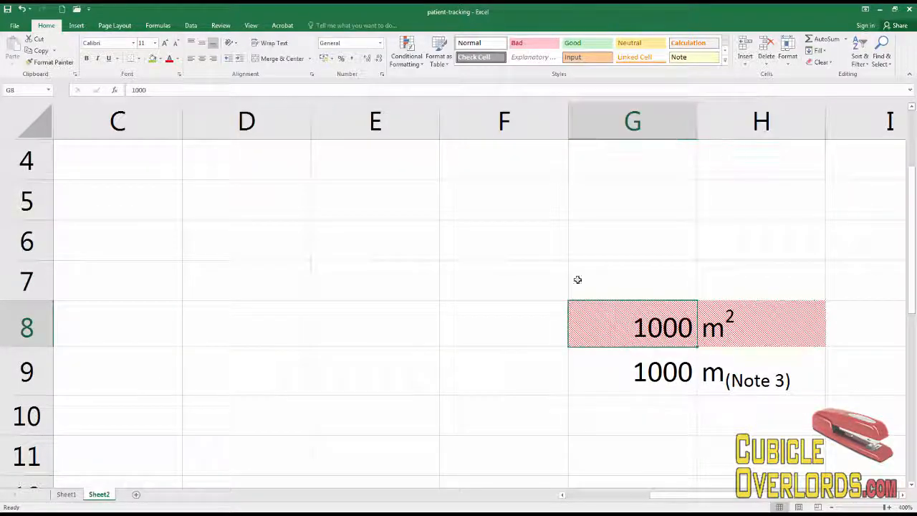
# - Return to the patient call registry on Sheet1
pyautogui.click(413, 256)
pyautogui.scroll(-6, 413, 257)
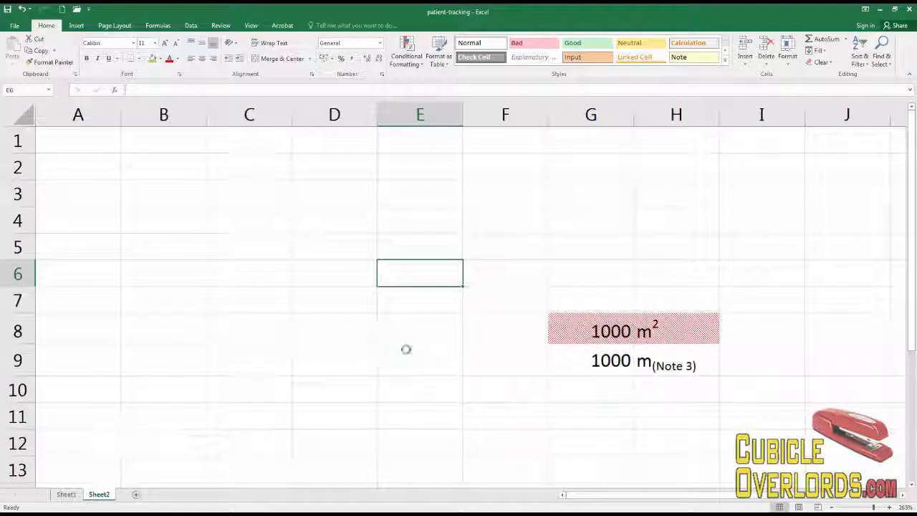
pyautogui.keyDown('ctrl'); pyautogui.scroll(-10, 401, 337); pyautogui.keyUp('ctrl')
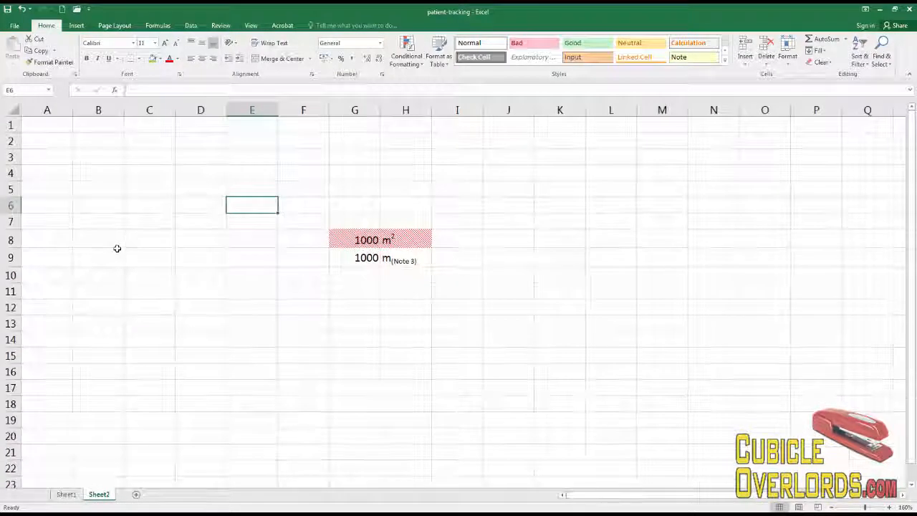
pyautogui.click(66, 494)
pyautogui.click(268, 310)
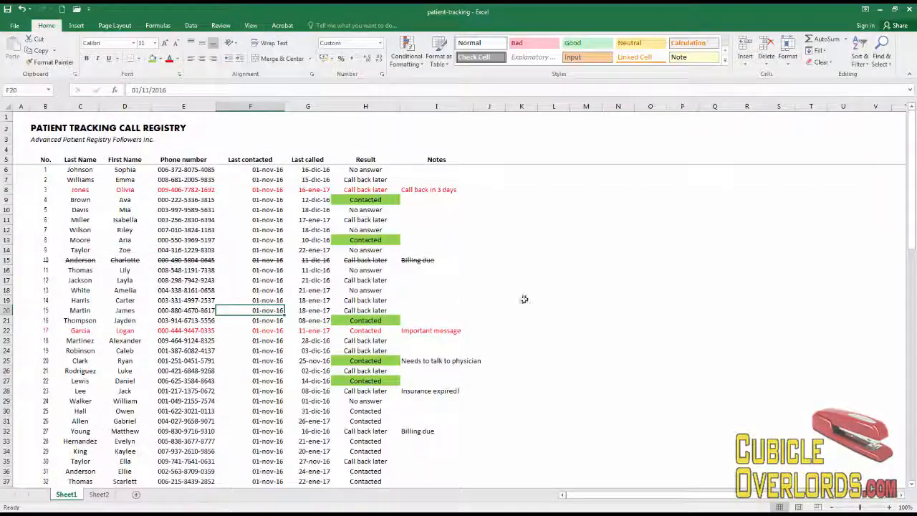
pyautogui.click(182, 280)
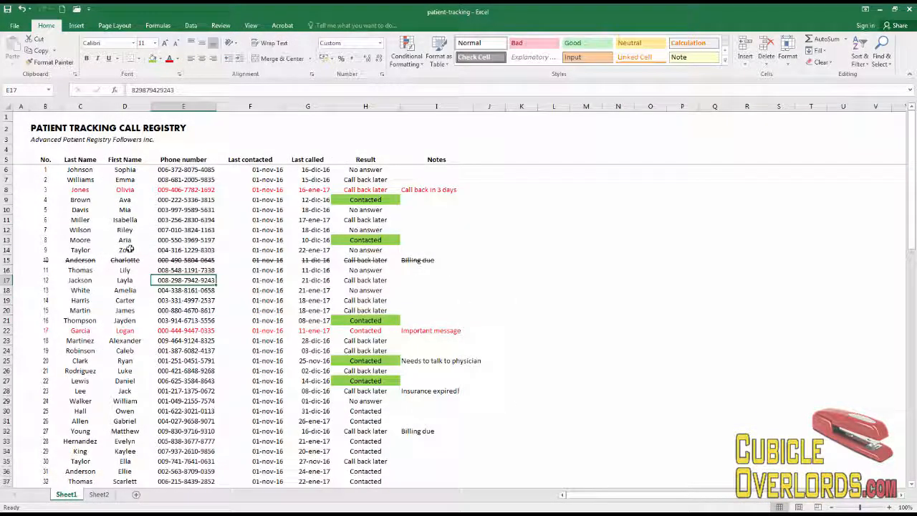
pyautogui.moveTo(48, 186); pyautogui.dragTo(326, 190)
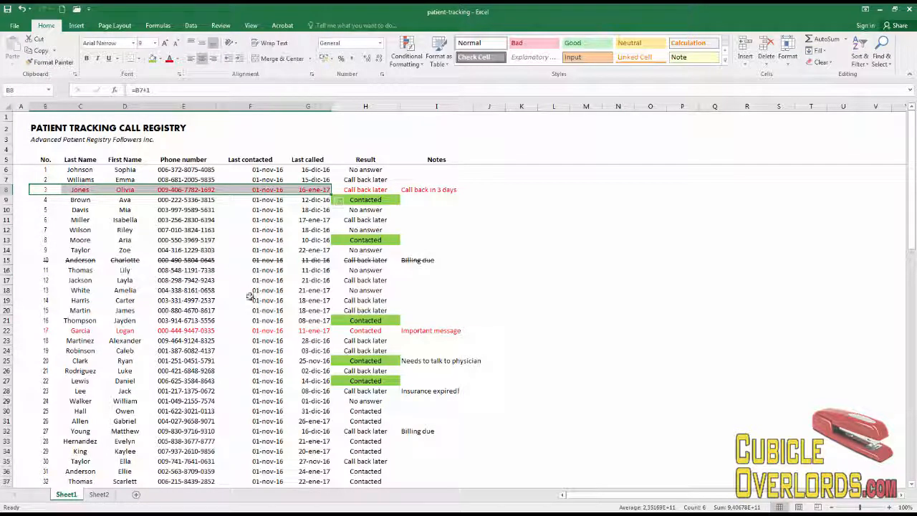
pyautogui.click(260, 279)
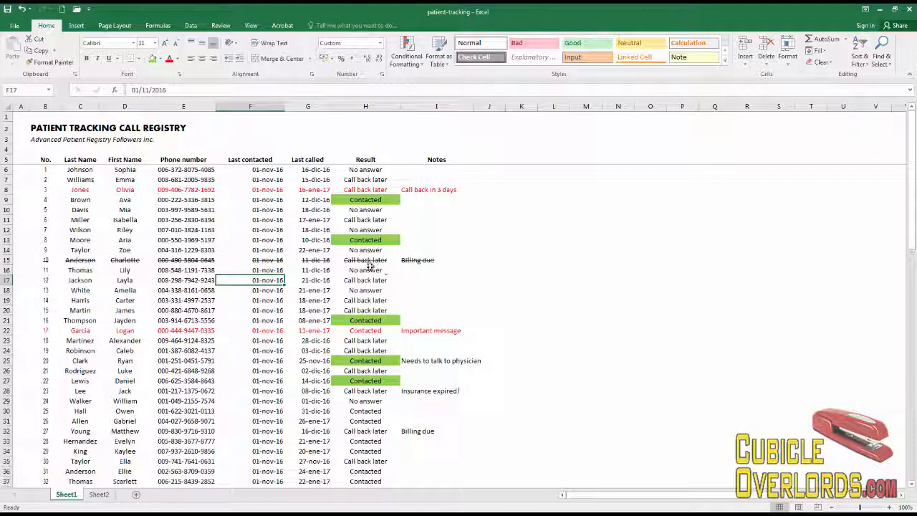
pyautogui.click(295, 210)
pyautogui.click(295, 239)
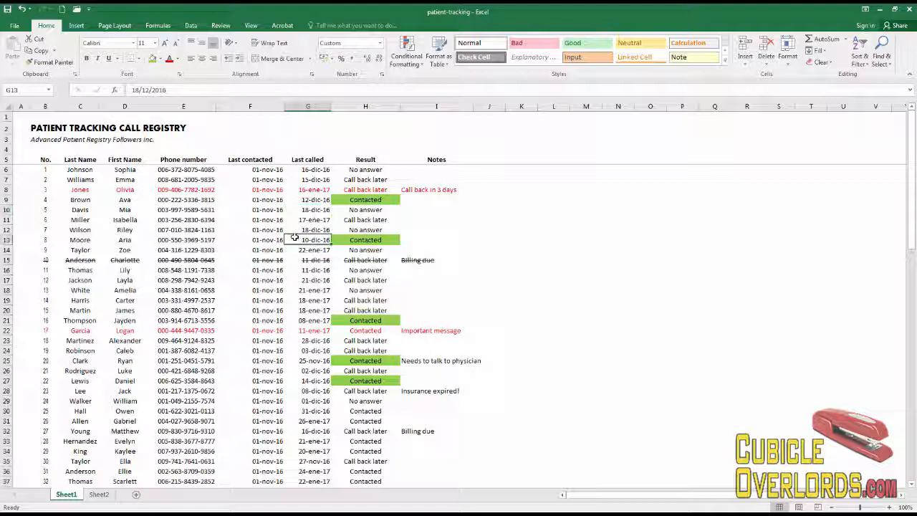
pyautogui.click(306, 291)
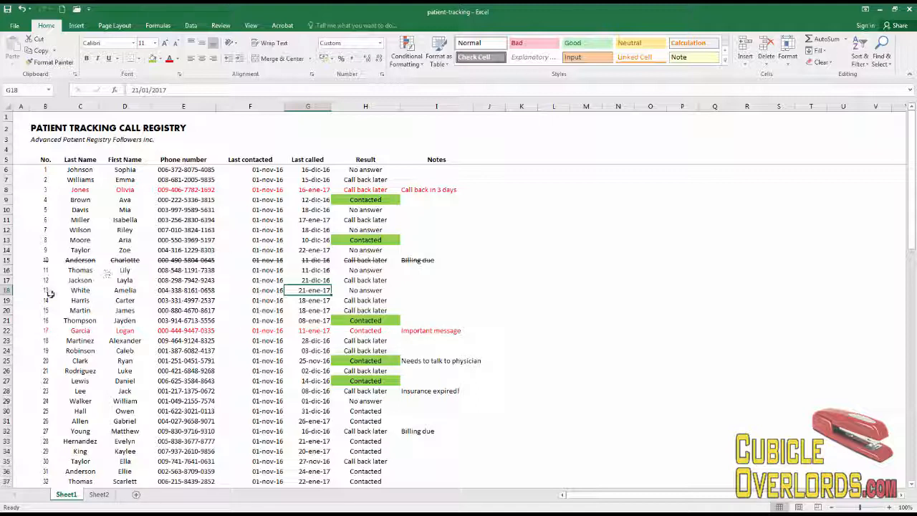
# - Select registry entry 13 in row 18 from the No. column through the Result column
pyautogui.moveTo(48, 290); pyautogui.dragTo(382, 290)
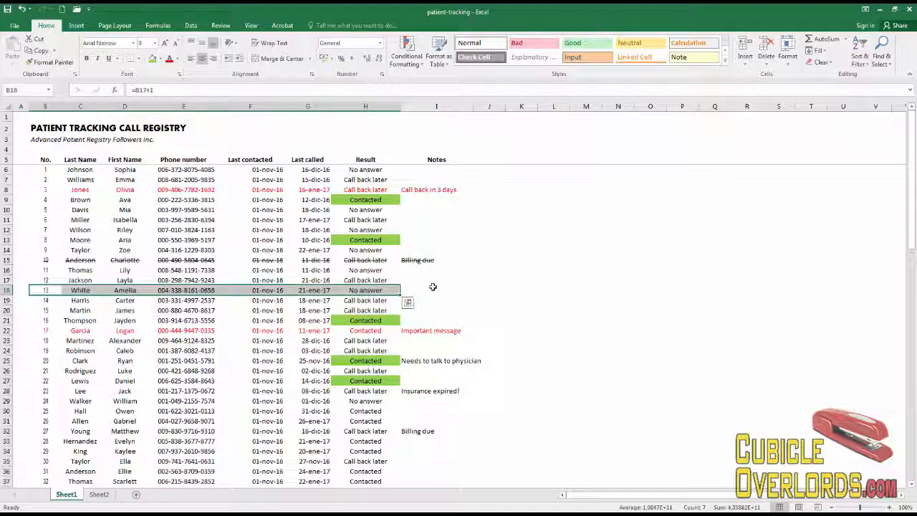